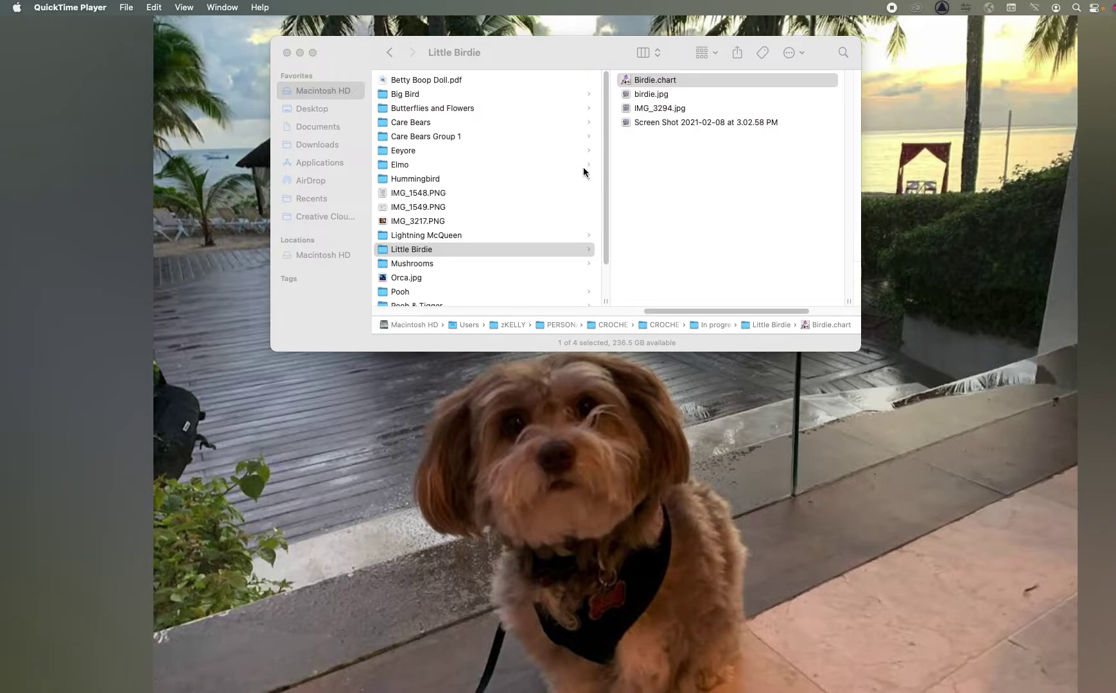
- View the Lightning McQueen picture in Preview and move it toward the screen centre
{"action": "left_click_drag", "start_coordinate": [567, 67], "coordinate": [448, 156]}
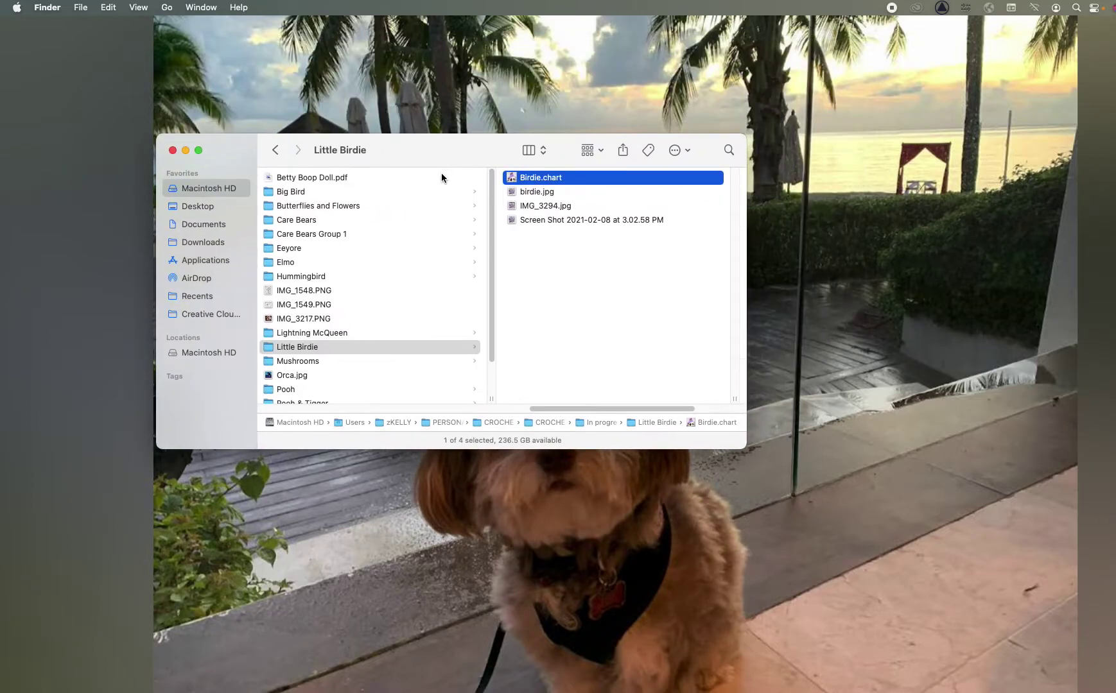
{"action": "left_click", "coordinate": [339, 332]}
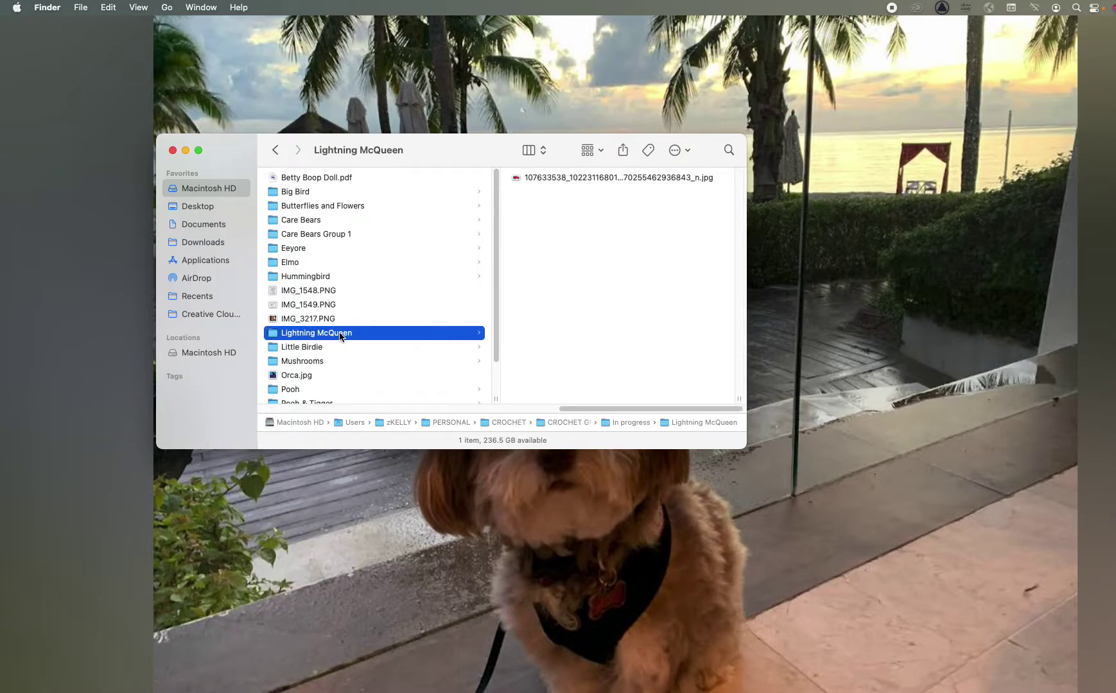
{"action": "left_click", "coordinate": [572, 178]}
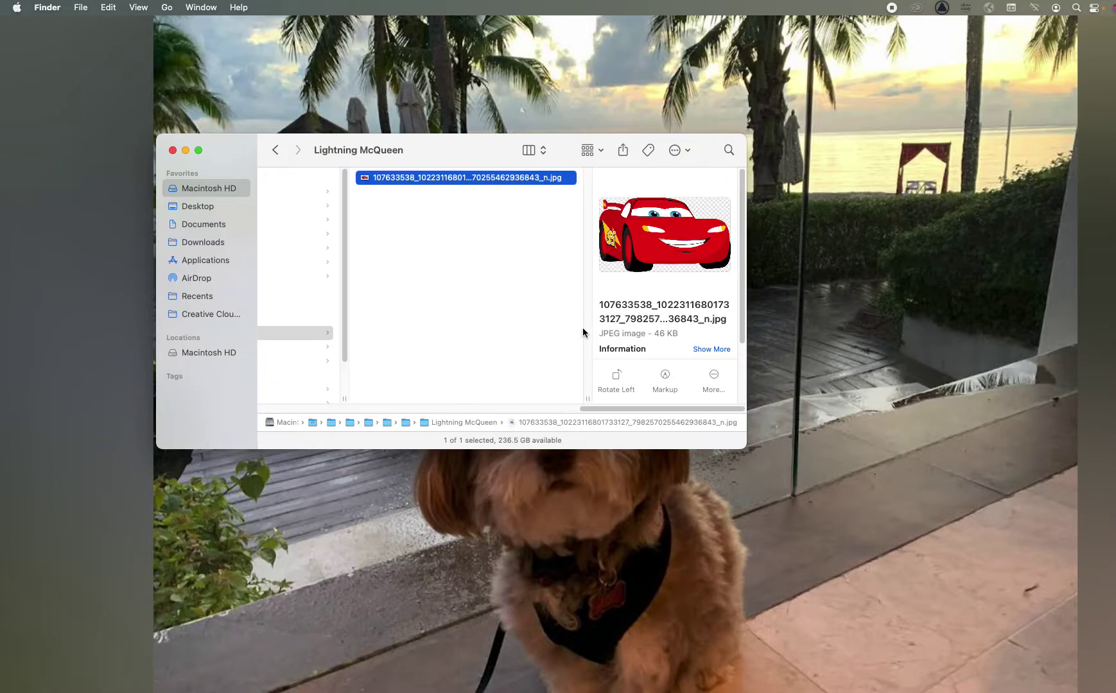
{"action": "double_click", "coordinate": [441, 178]}
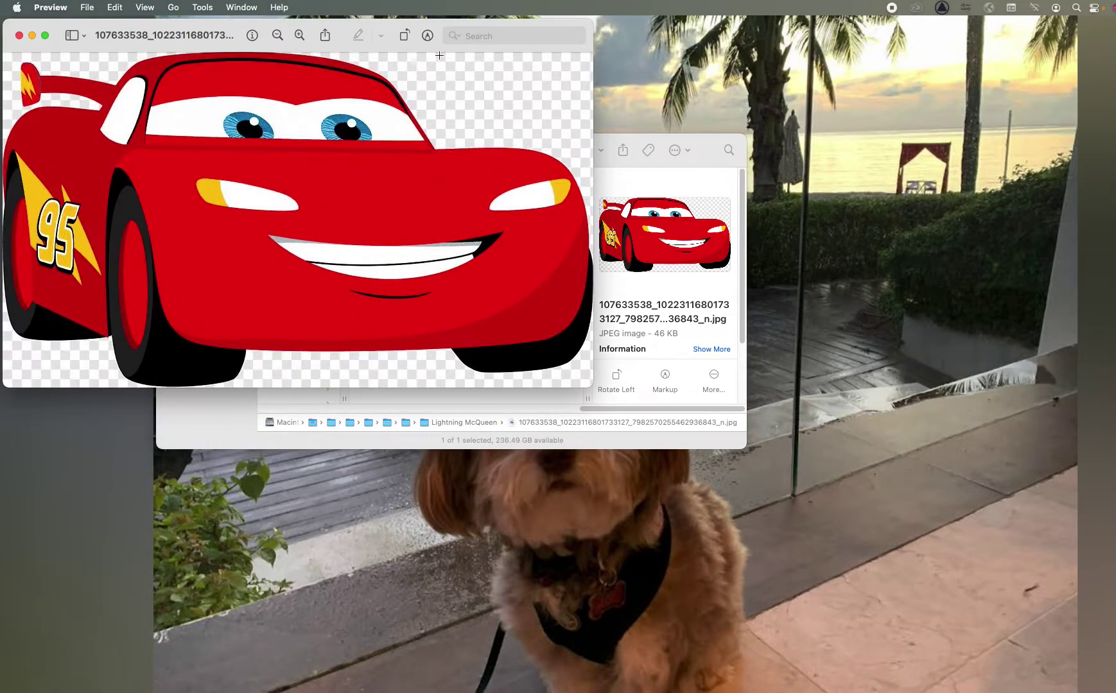
{"action": "left_click_drag", "start_coordinate": [427, 27], "coordinate": [607, 85]}
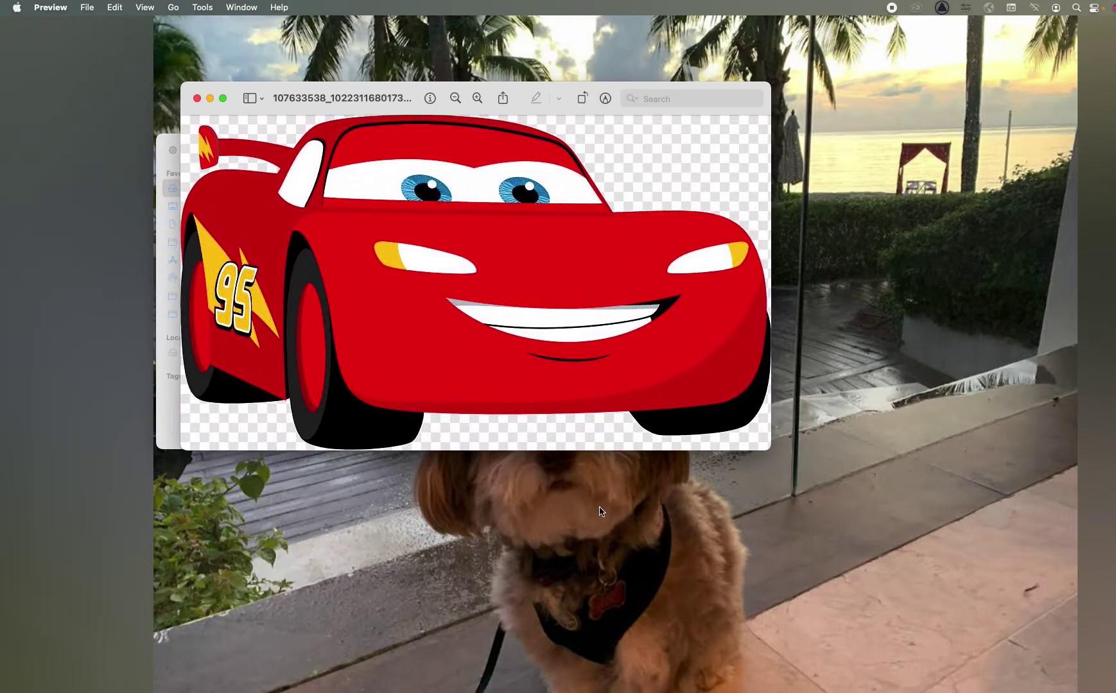
{"action": "left_click", "coordinate": [166, 144]}
{"action": "scroll", "coordinate": [424, 321], "scroll_direction": "left", "scroll_amount": 10}
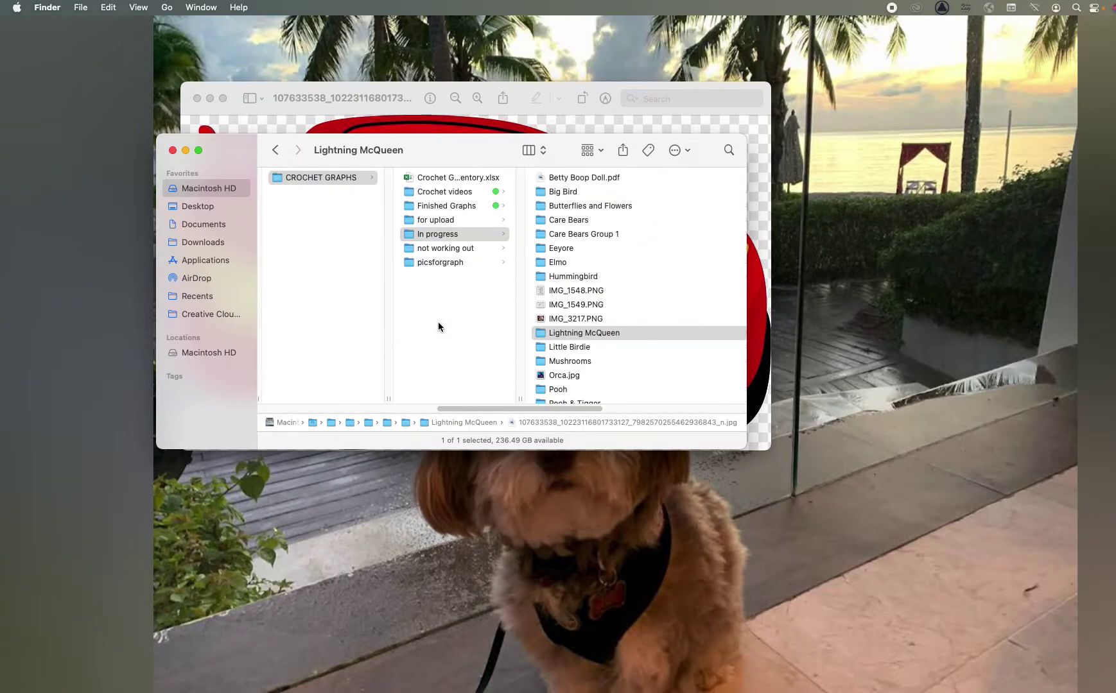
- View IMG_3294.jpg and the screenshot from the Little Birdie folder, placing them to the right
{"action": "double_click", "coordinate": [568, 347]}
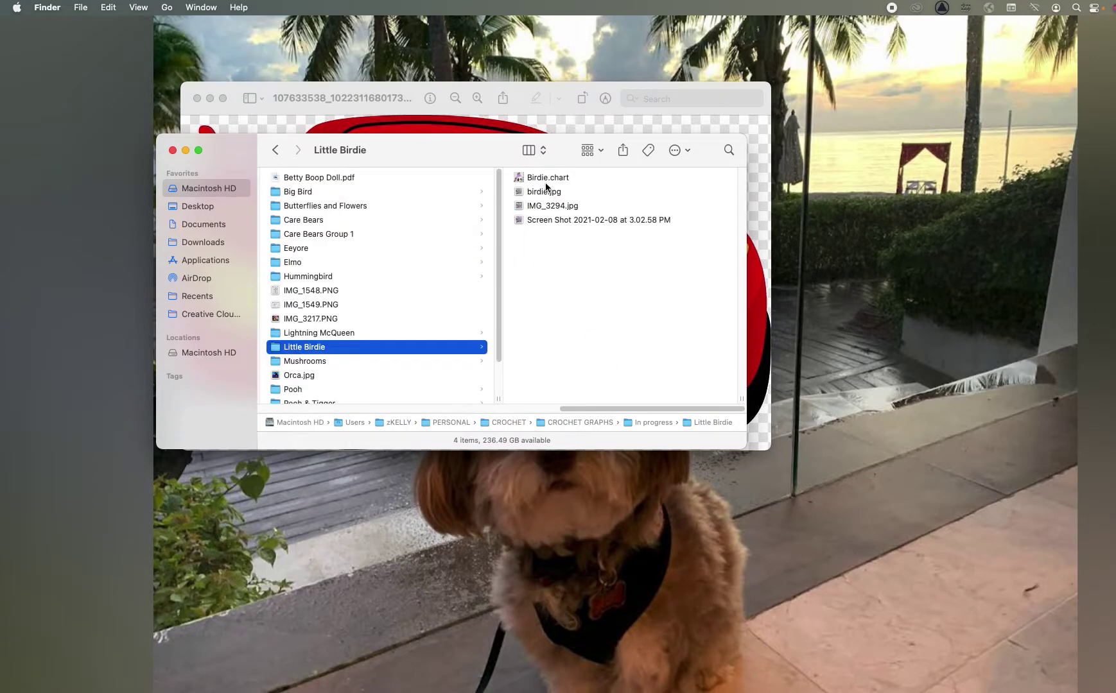
{"action": "left_click", "coordinate": [560, 204]}
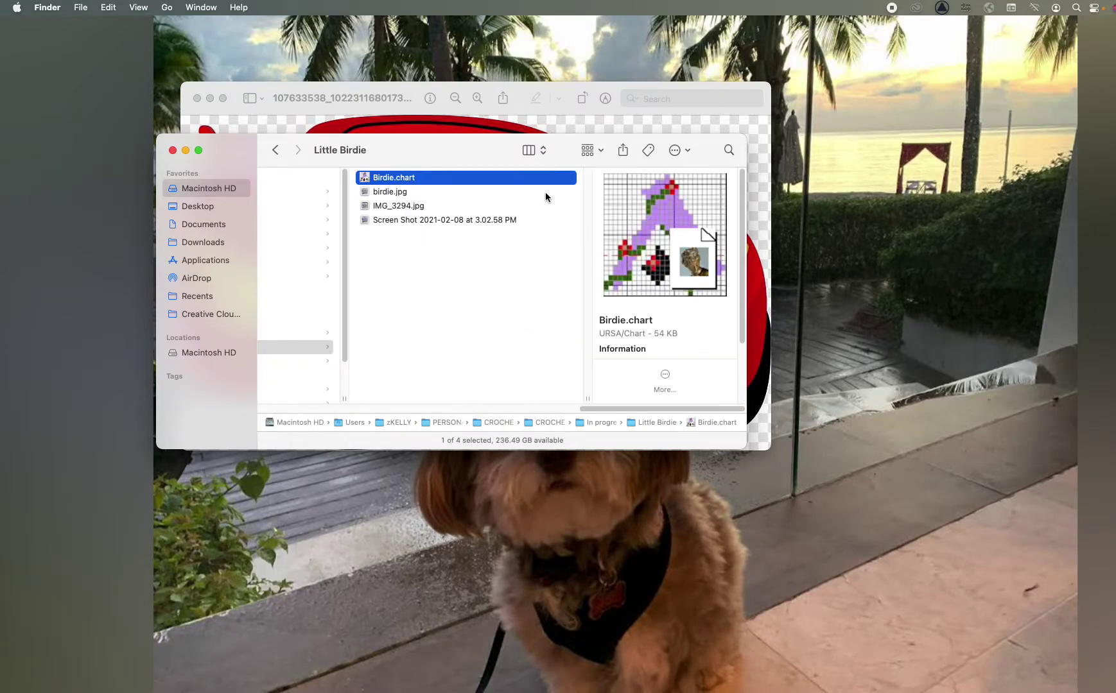
{"action": "double_click", "coordinate": [391, 207]}
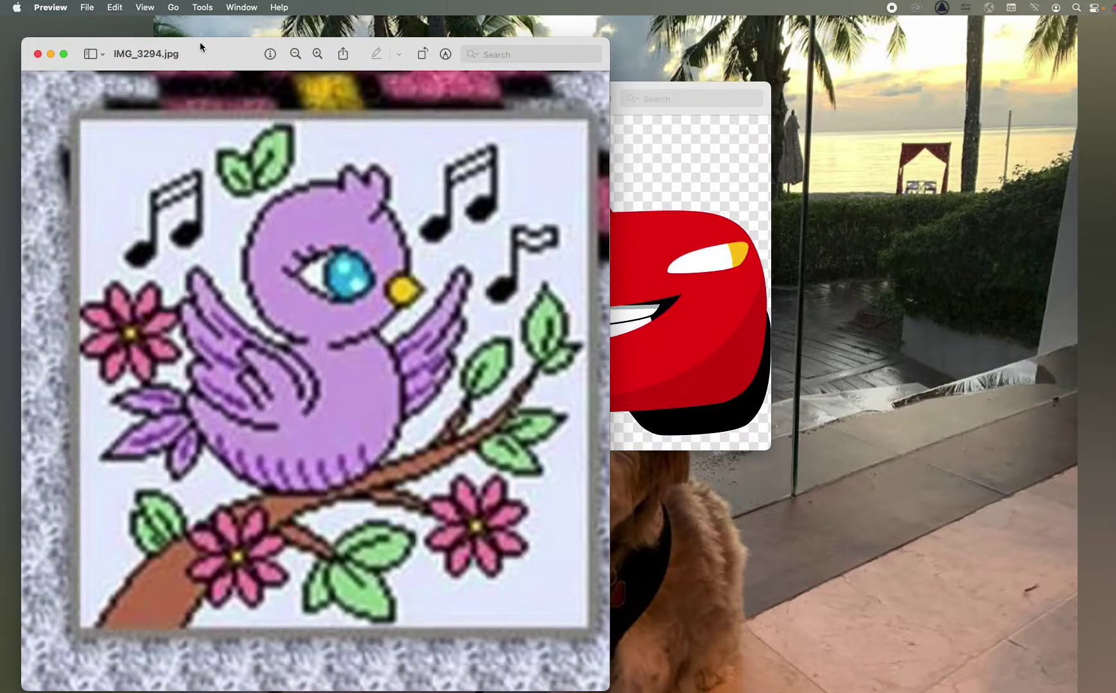
{"action": "left_click_drag", "start_coordinate": [227, 54], "coordinate": [770, 82]}
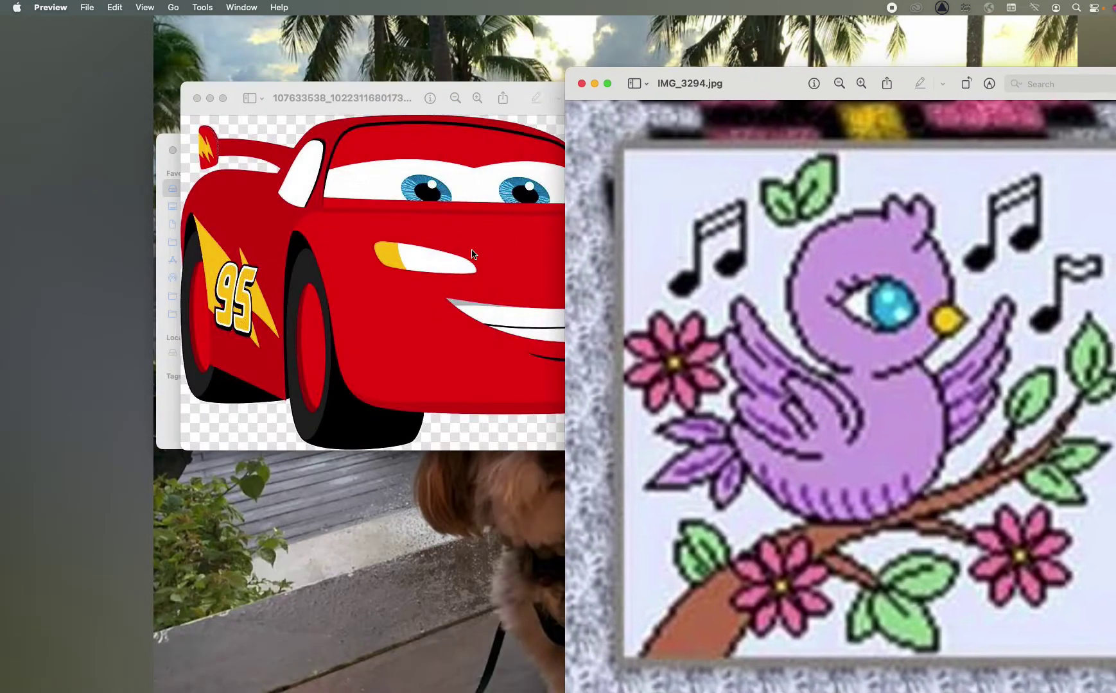
{"action": "left_click", "coordinate": [162, 157]}
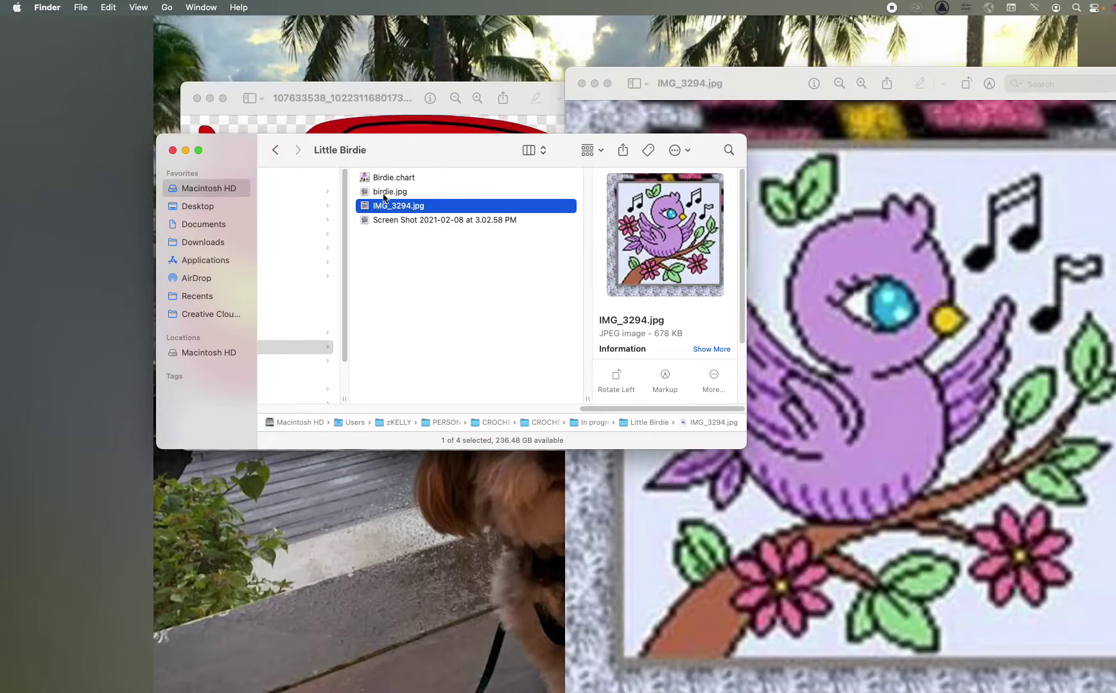
{"action": "double_click", "coordinate": [384, 220]}
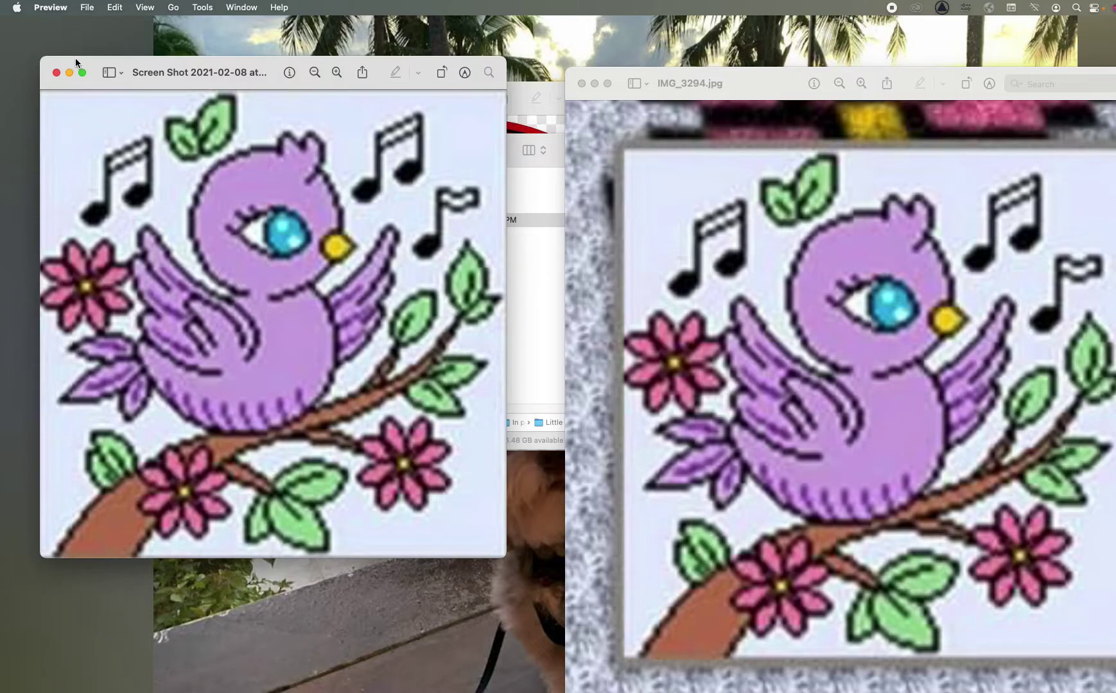
{"action": "left_click_drag", "start_coordinate": [75, 63], "coordinate": [641, 132]}
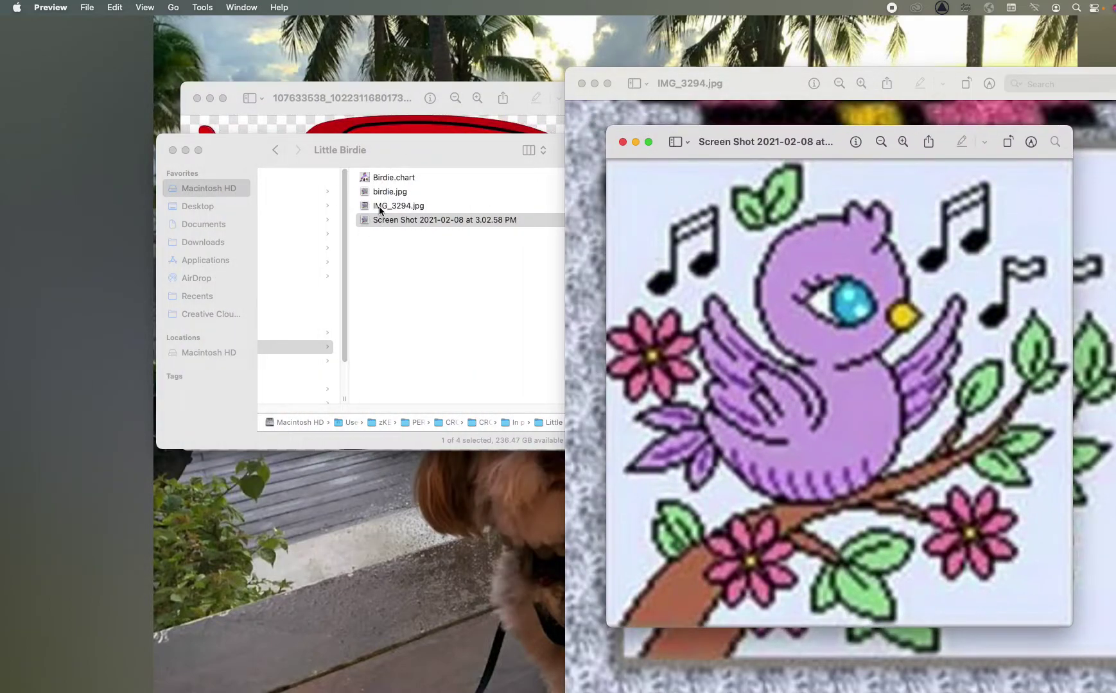
- View birdie.jpg in Preview beside the others and return to the Little Birdie folder
{"action": "left_click", "coordinate": [379, 209]}
{"action": "double_click", "coordinate": [378, 208]}
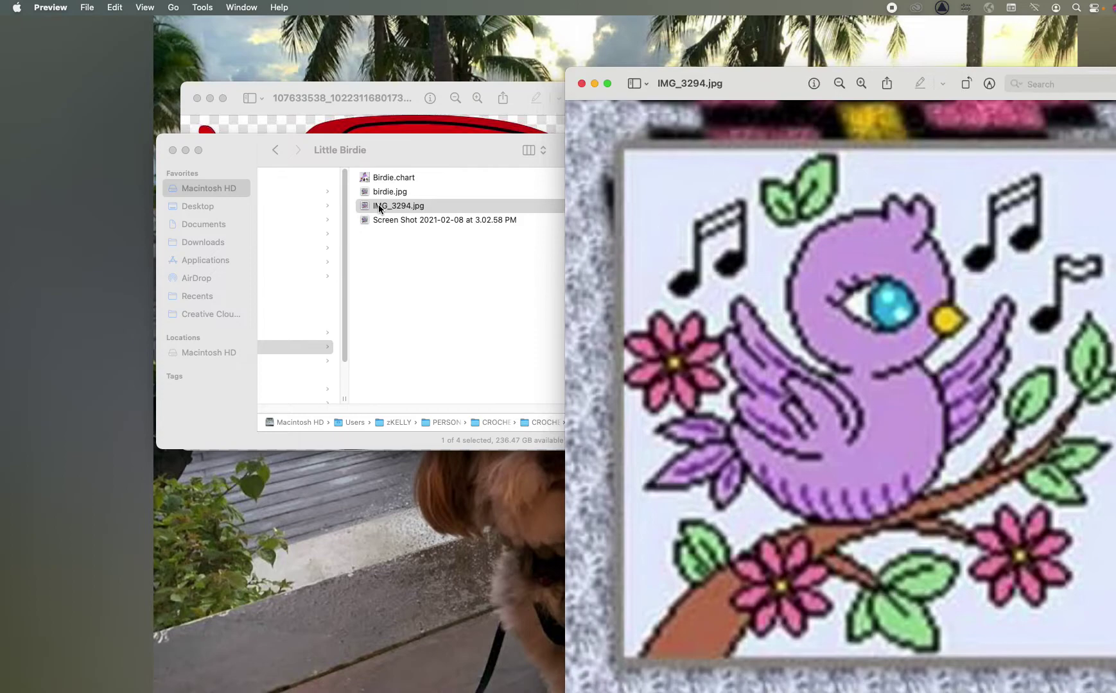
{"action": "left_click", "coordinate": [377, 205]}
{"action": "double_click", "coordinate": [372, 193]}
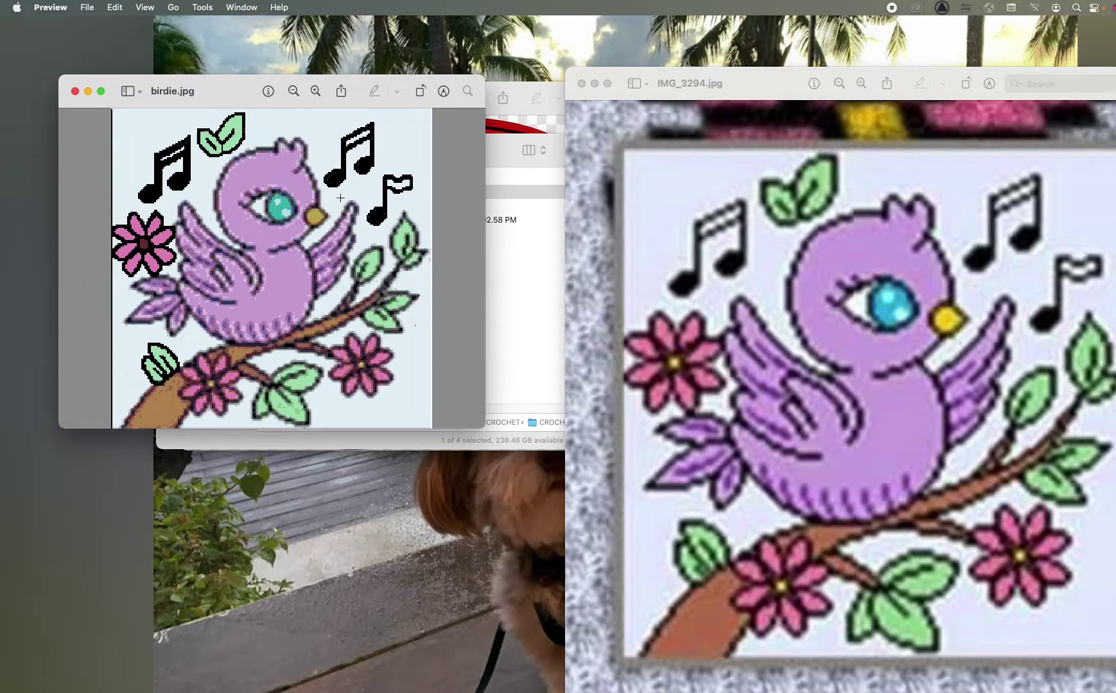
{"action": "left_click_drag", "start_coordinate": [239, 82], "coordinate": [812, 126]}
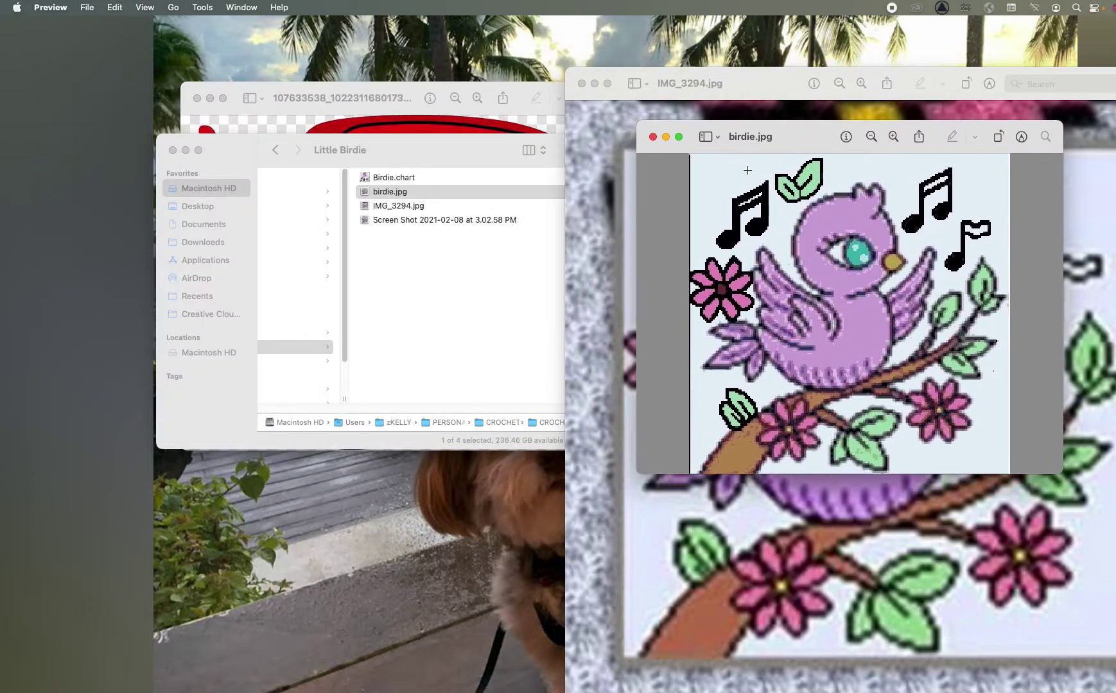
{"action": "left_click", "coordinate": [447, 153]}
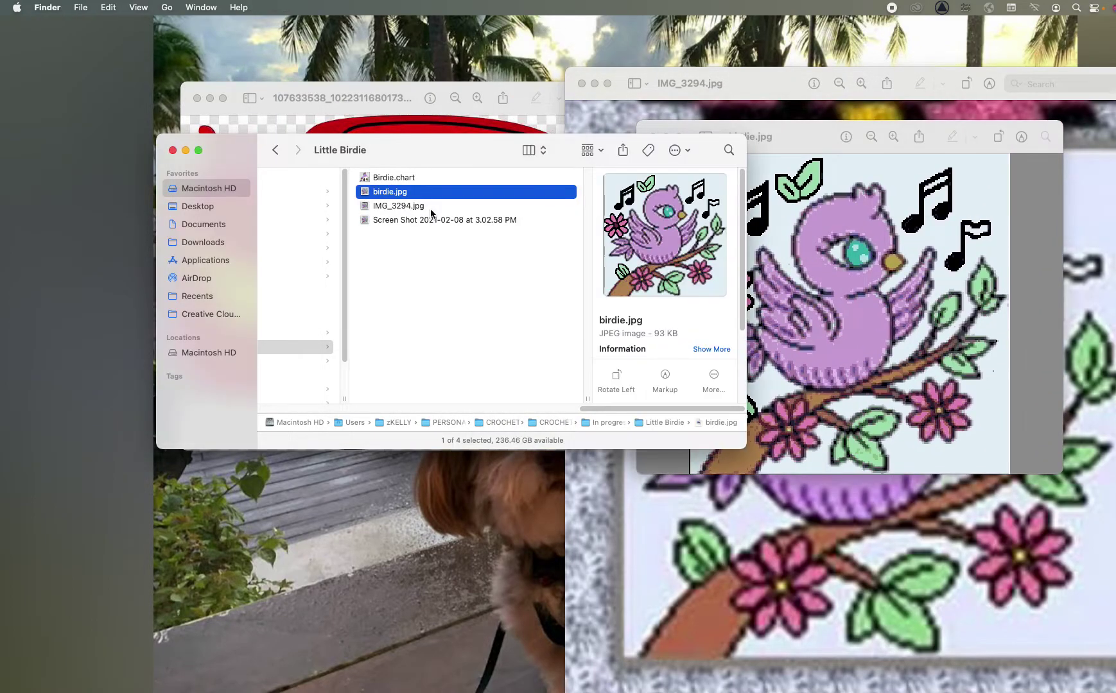
- Load Birdie.chart in MacStitch and widen its window across the screen
{"action": "double_click", "coordinate": [391, 178]}
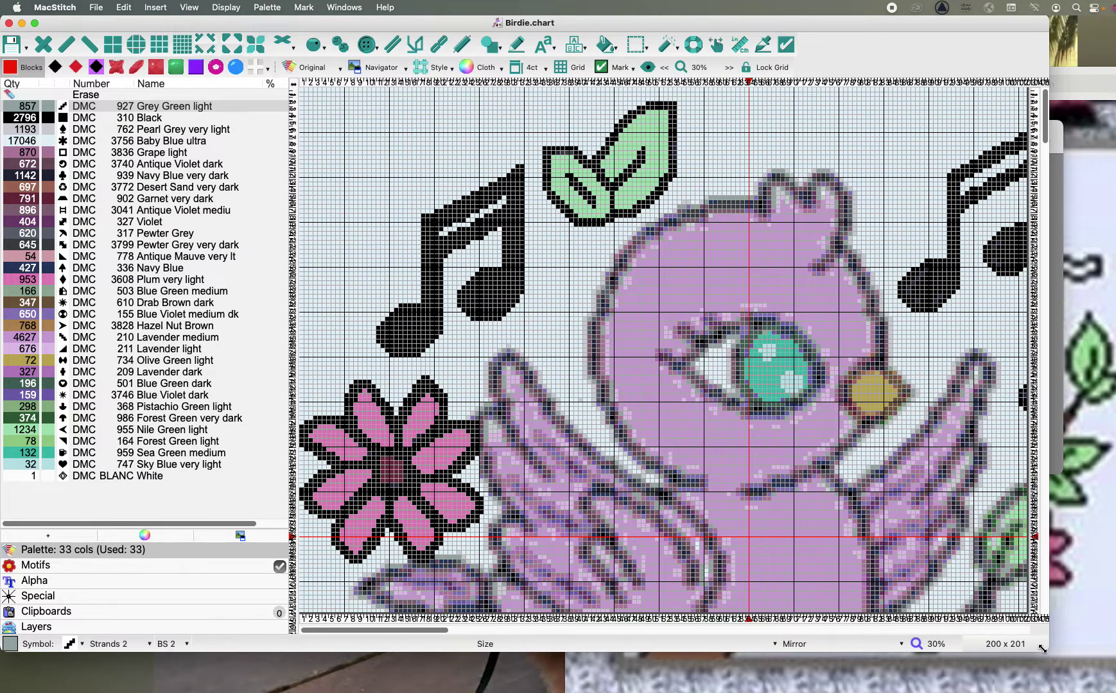
{"action": "left_click_drag", "start_coordinate": [1040, 687], "coordinate": [1112, 691]}
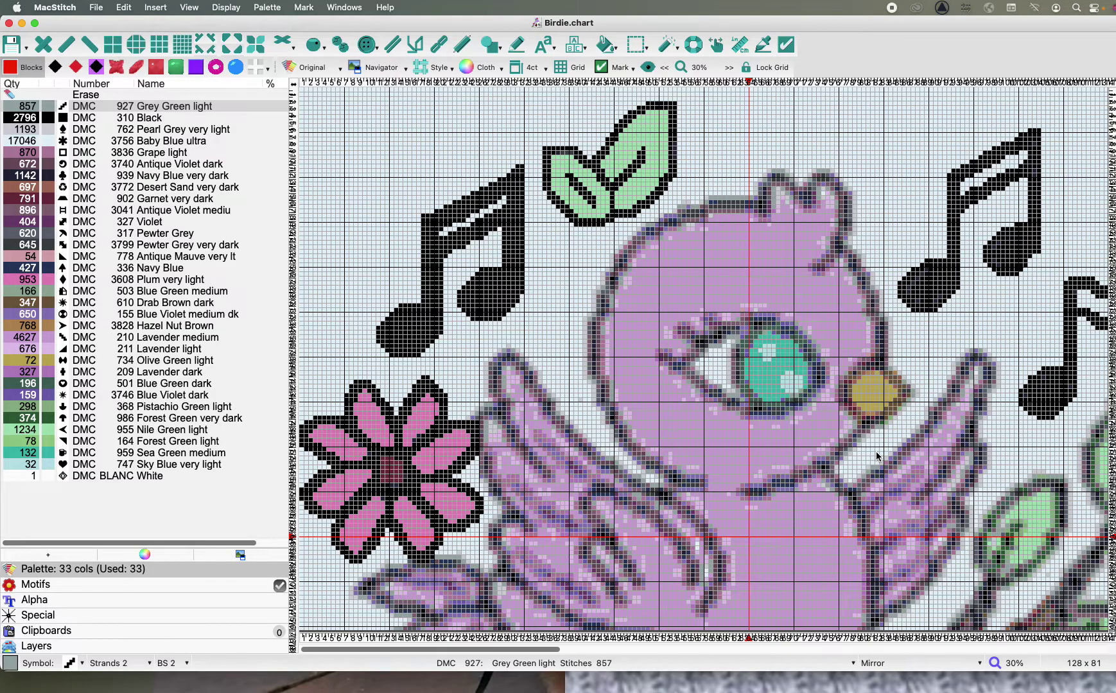
{"action": "scroll", "coordinate": [877, 456], "scroll_direction": "down", "scroll_amount": 1}
{"action": "scroll", "coordinate": [878, 456], "scroll_direction": "down", "scroll_amount": 1}
{"action": "scroll", "coordinate": [877, 456], "scroll_direction": "down", "scroll_amount": 1}
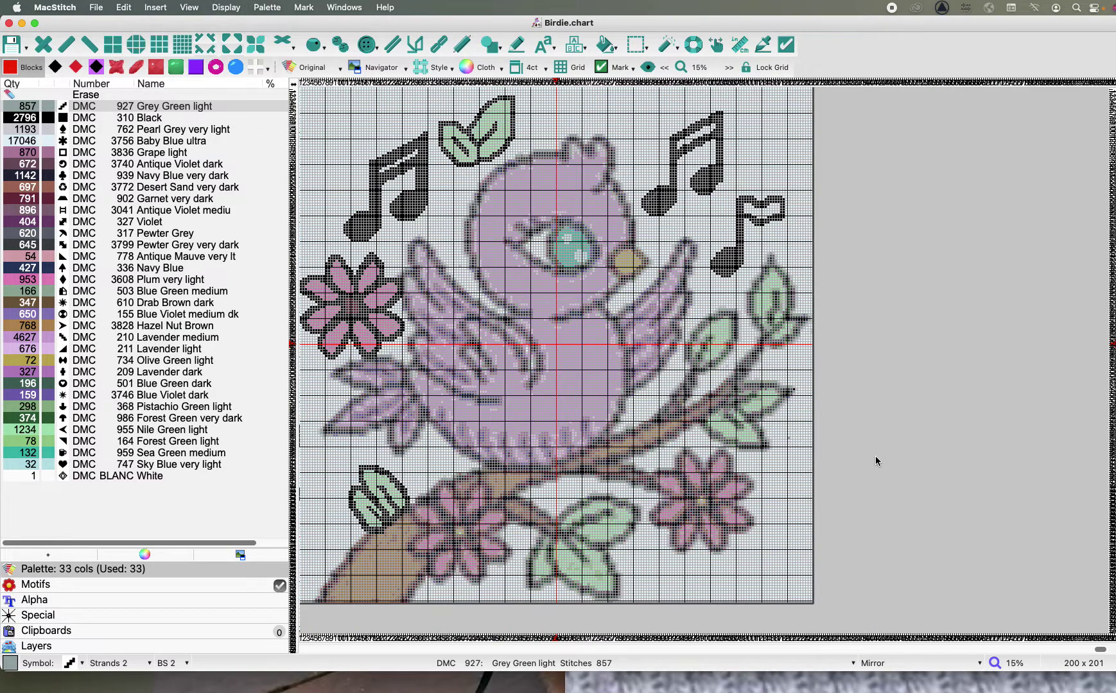
- Resize the Birdie chart to 100 × 100 stitches, confirming the existing design is resized
{"action": "left_click", "coordinate": [1079, 665]}
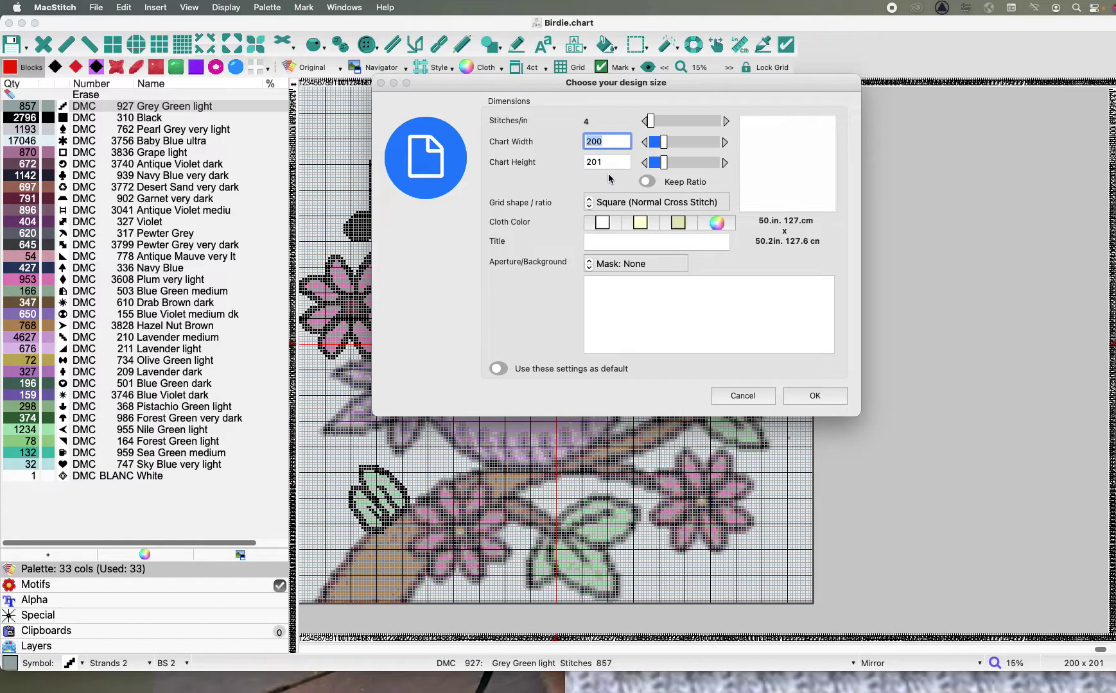
{"action": "type", "text": "100"}
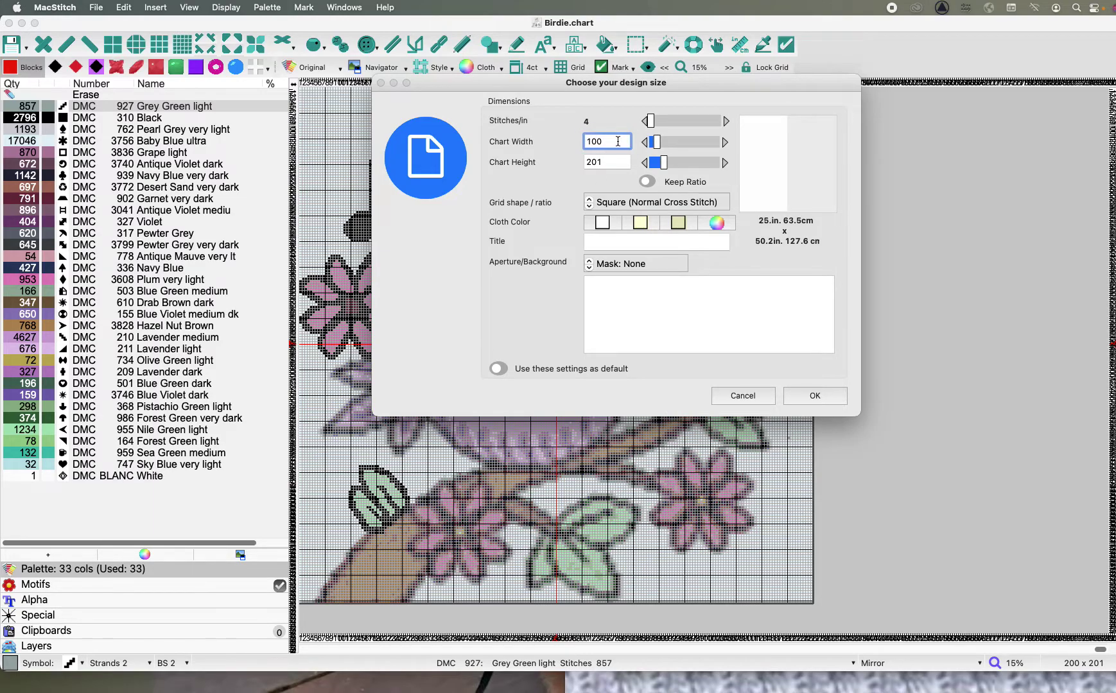
{"action": "key", "text": "Tab"}
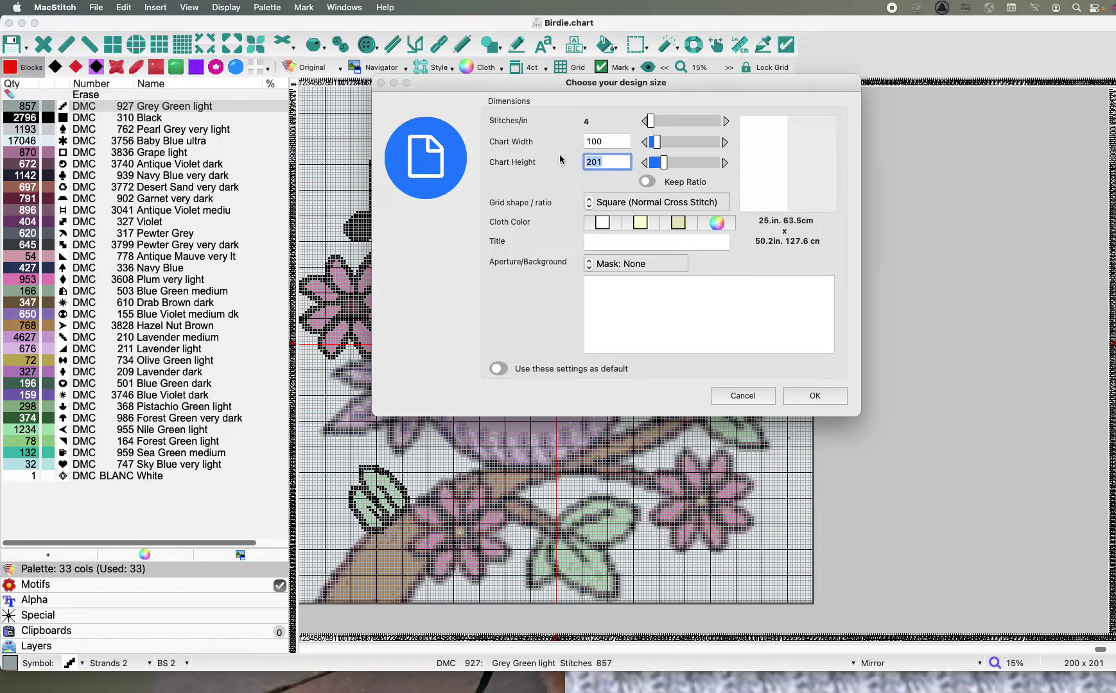
{"action": "type", "text": "100"}
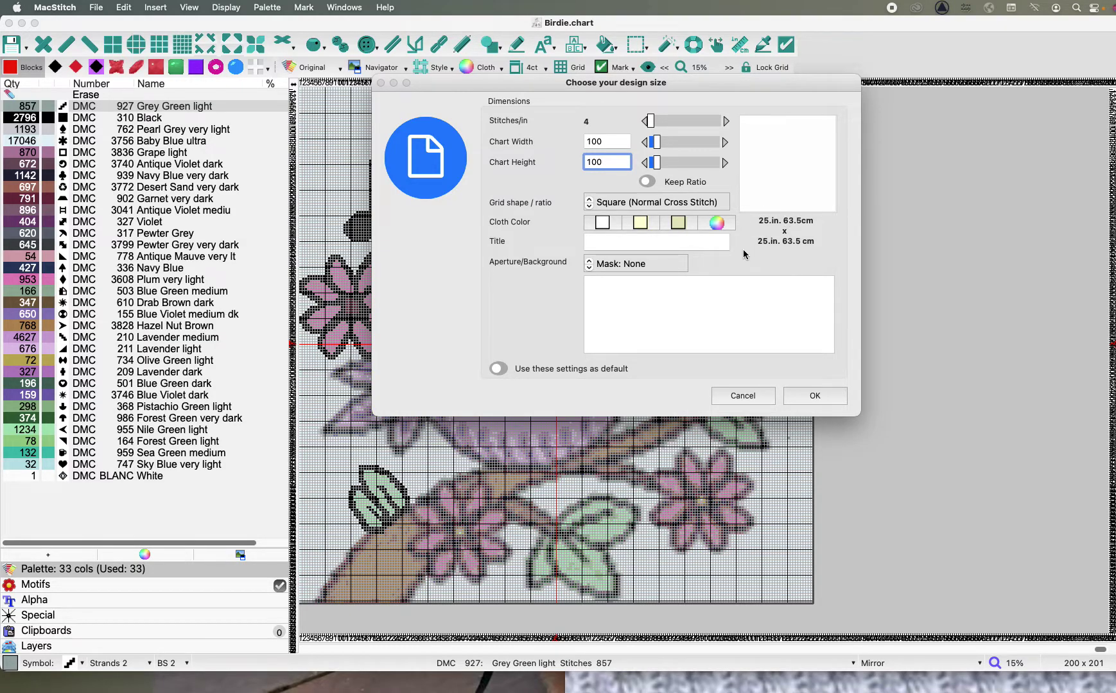
{"action": "left_click", "coordinate": [816, 396]}
{"action": "left_click", "coordinate": [653, 262]}
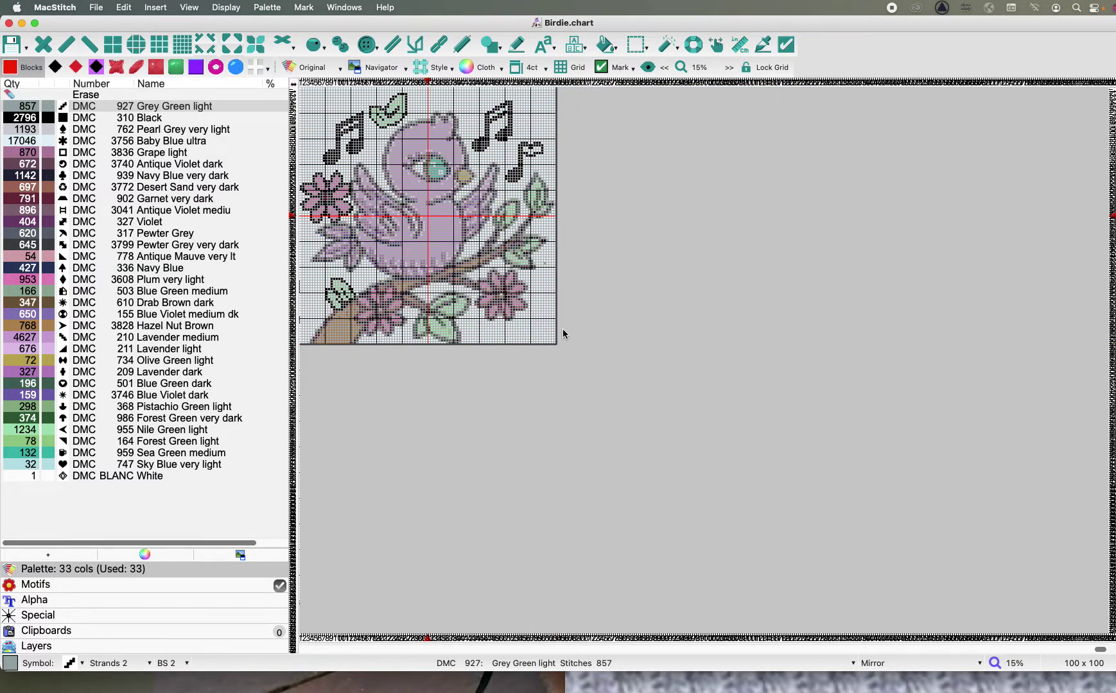
{"action": "key", "text": "cmd+plus"}
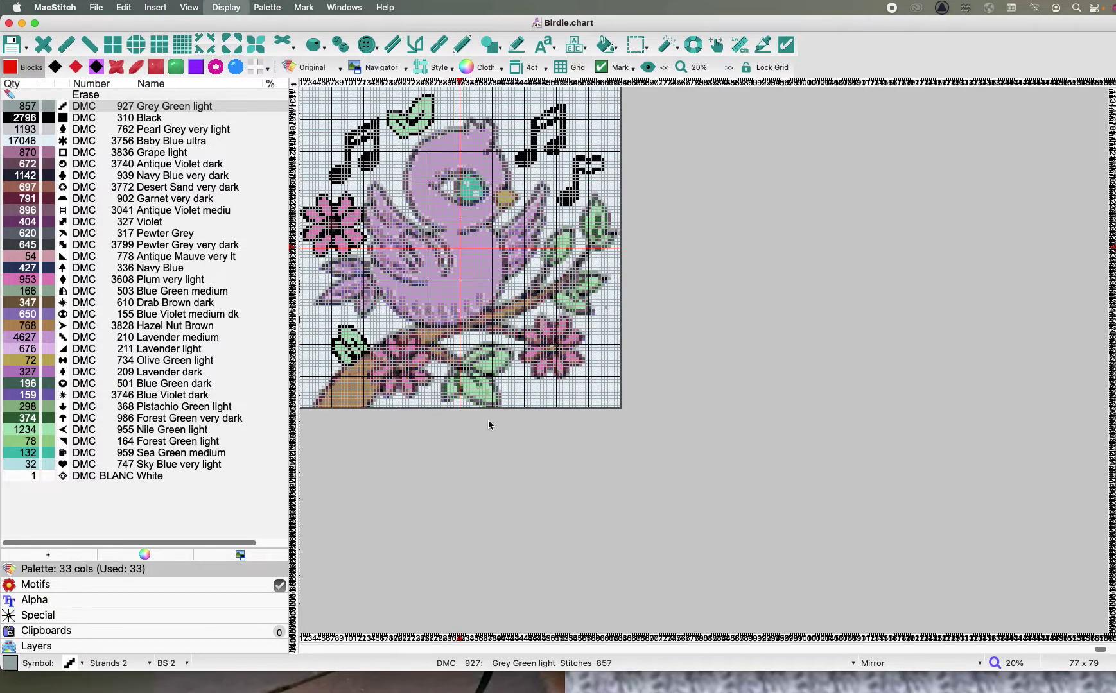
{"action": "key", "text": "cmd+plus"}
{"action": "key", "text": "cmd+plus"}
{"action": "key", "text": "cmd+plus"}
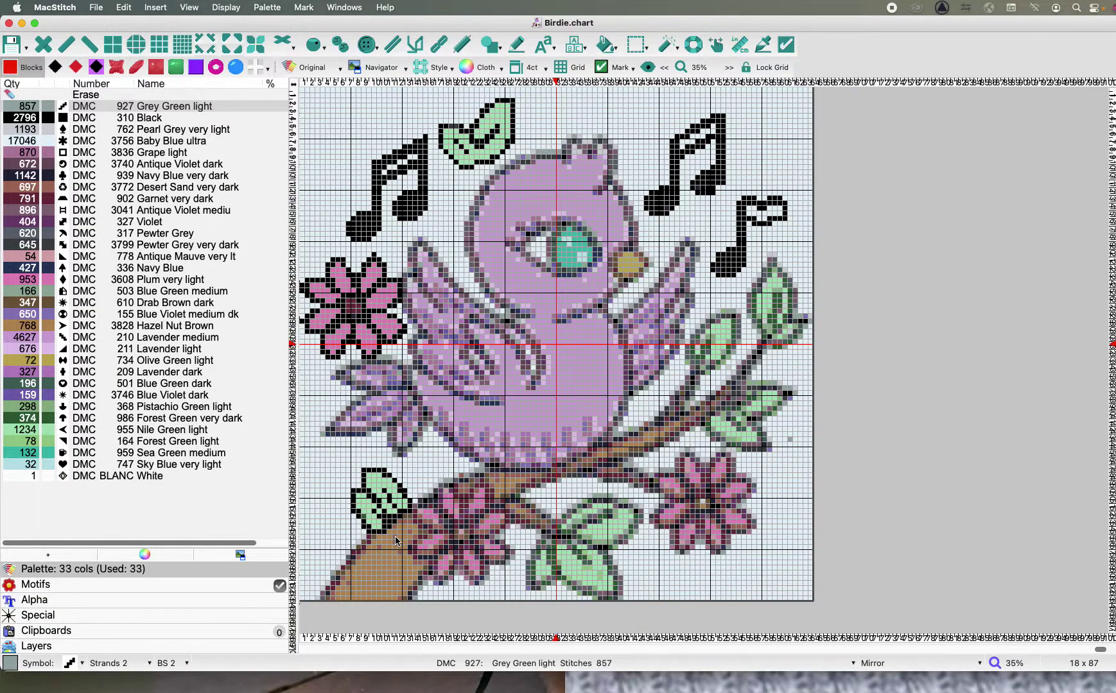
{"action": "key", "text": "cmd+plus"}
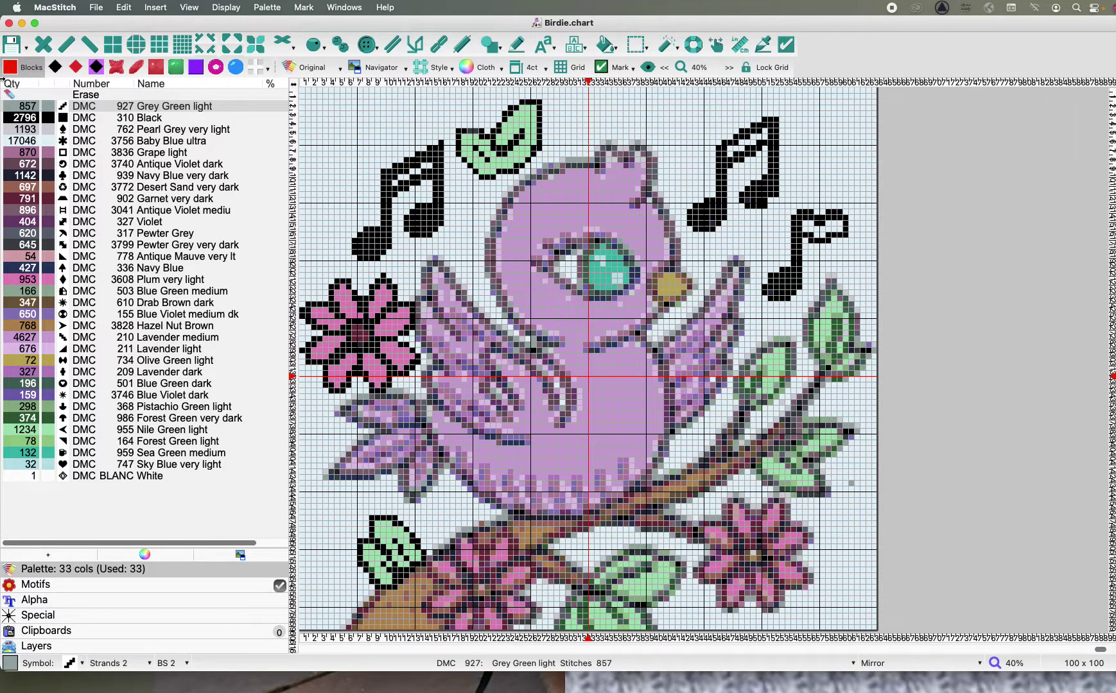
- Close the Birdie chart, bring the Lightning McQueen picture to the front, and return to MacStitch
{"action": "left_click", "coordinate": [10, 24]}
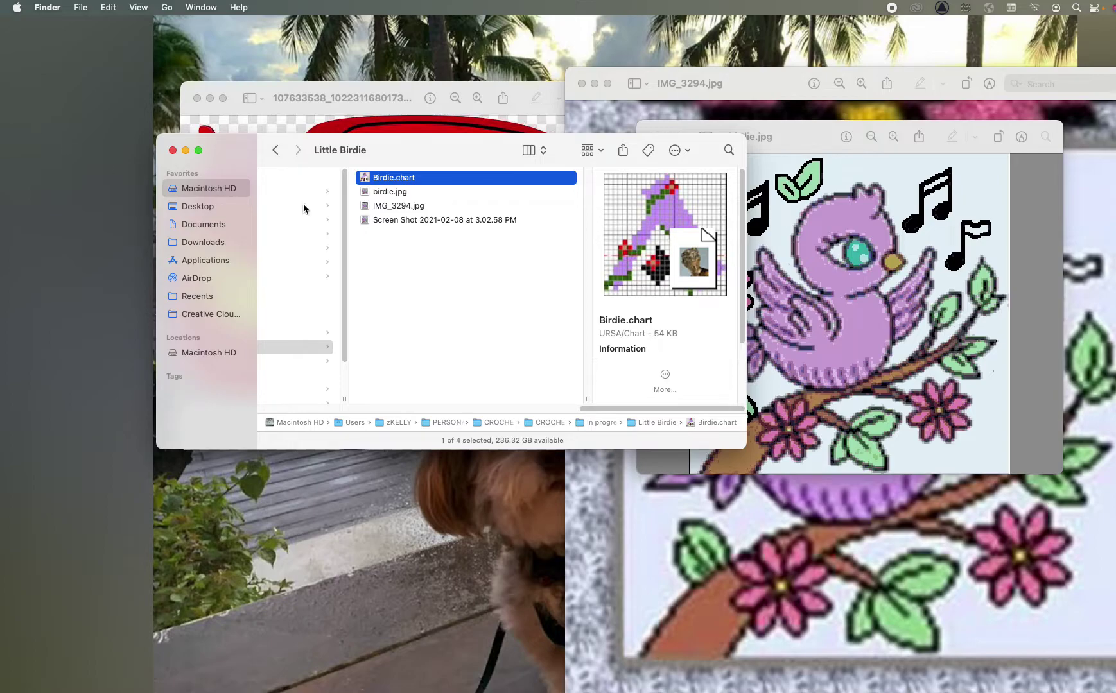
{"action": "scroll", "coordinate": [428, 376], "scroll_direction": "left", "scroll_amount": 3}
{"action": "scroll", "coordinate": [428, 376], "scroll_direction": "left", "scroll_amount": 3}
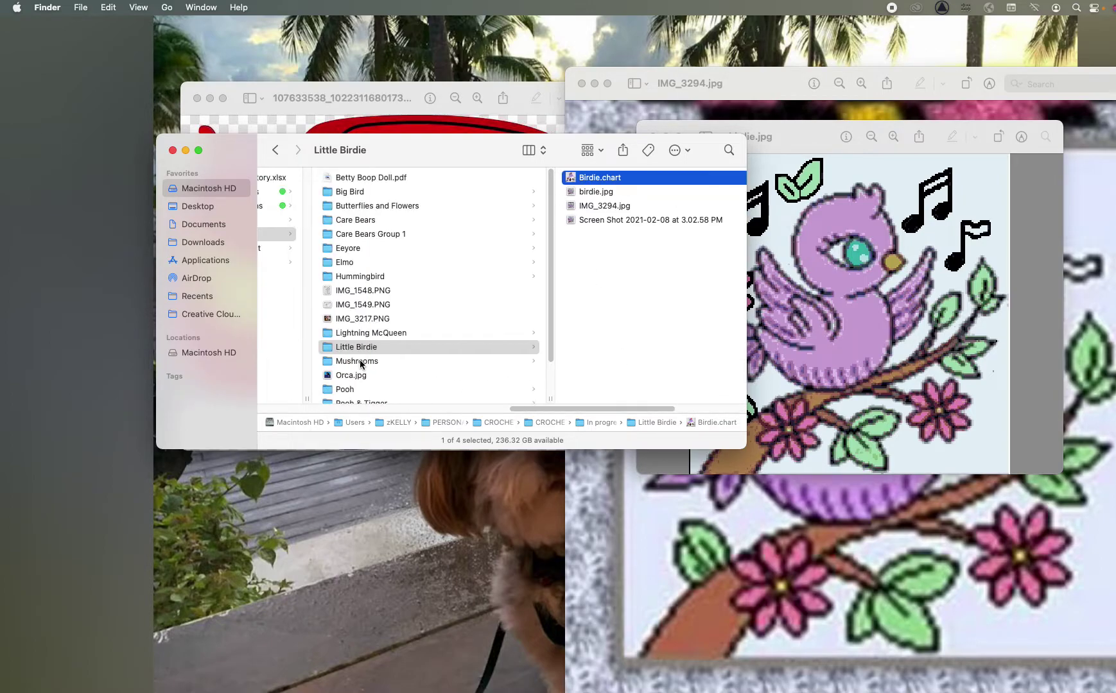
{"action": "left_click", "coordinate": [390, 333]}
{"action": "left_click", "coordinate": [518, 179]}
{"action": "left_click", "coordinate": [466, 84]}
{"action": "mouse_move", "coordinate": [575, 688]}
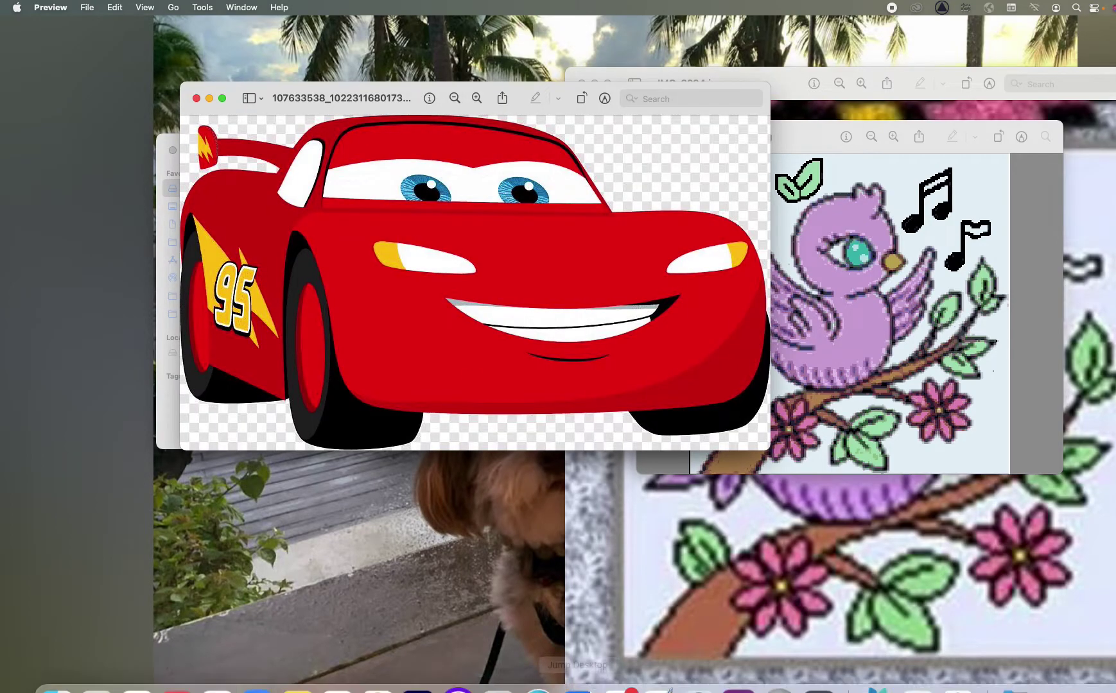
{"action": "left_click", "coordinate": [876, 667]}
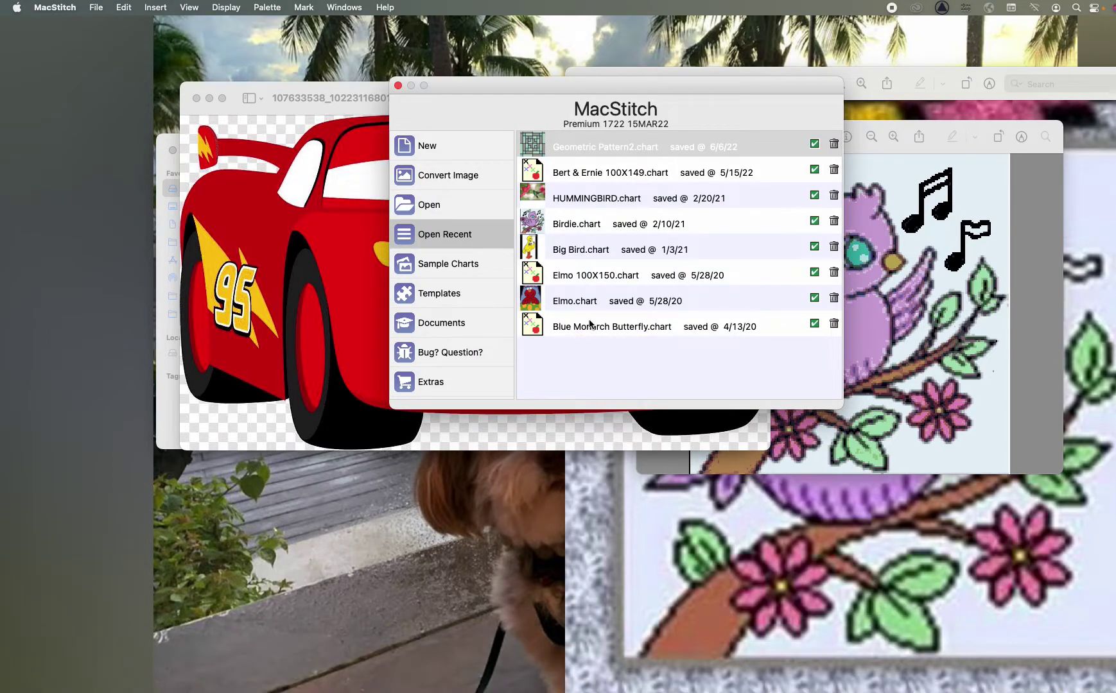
- Create a new blank chart with a custom 100 × 100 size and a lower stitches-per-inch count
{"action": "left_click", "coordinate": [454, 146]}
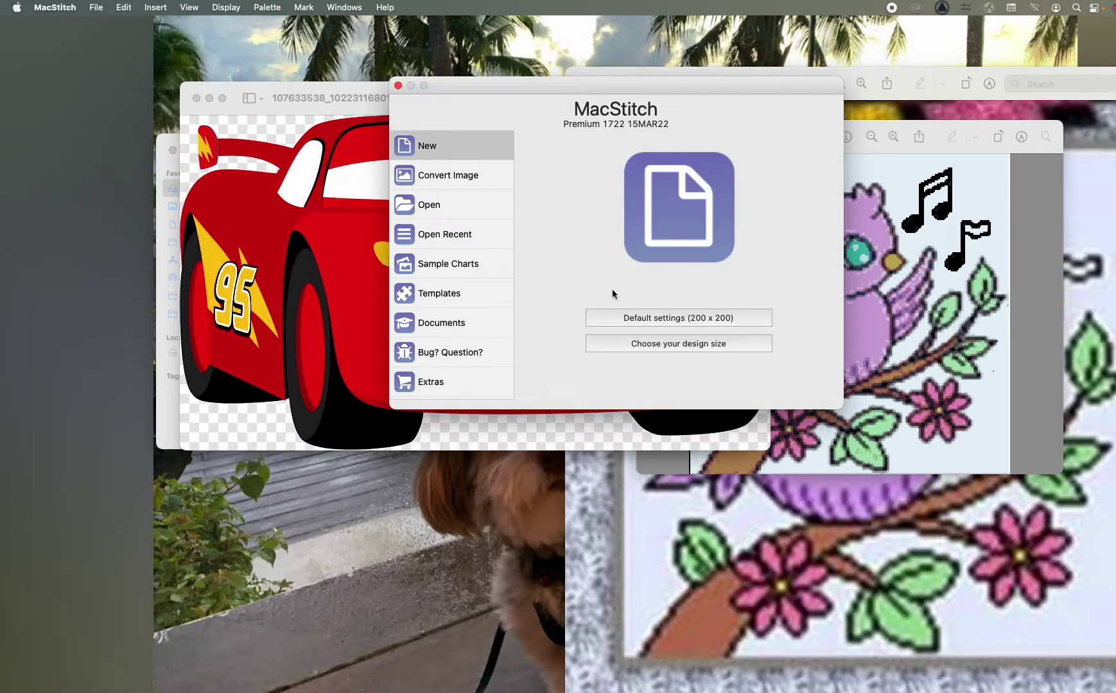
{"action": "left_click", "coordinate": [628, 343]}
{"action": "type", "text": "100"}
{"action": "key", "text": "Tab"}
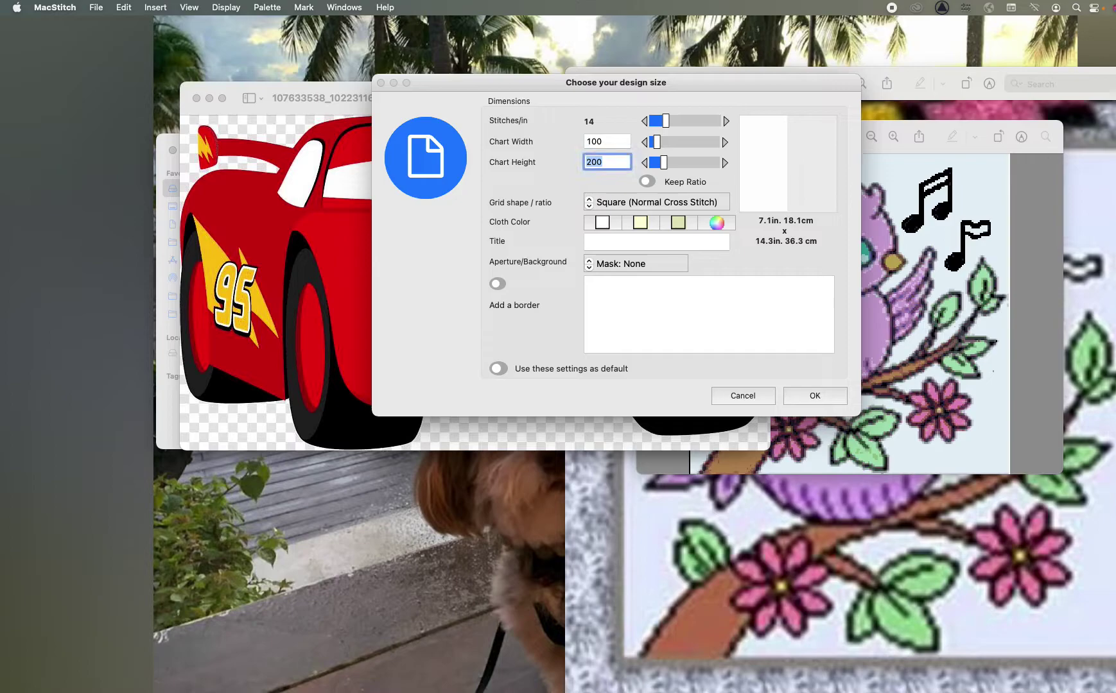
{"action": "type", "text": "100"}
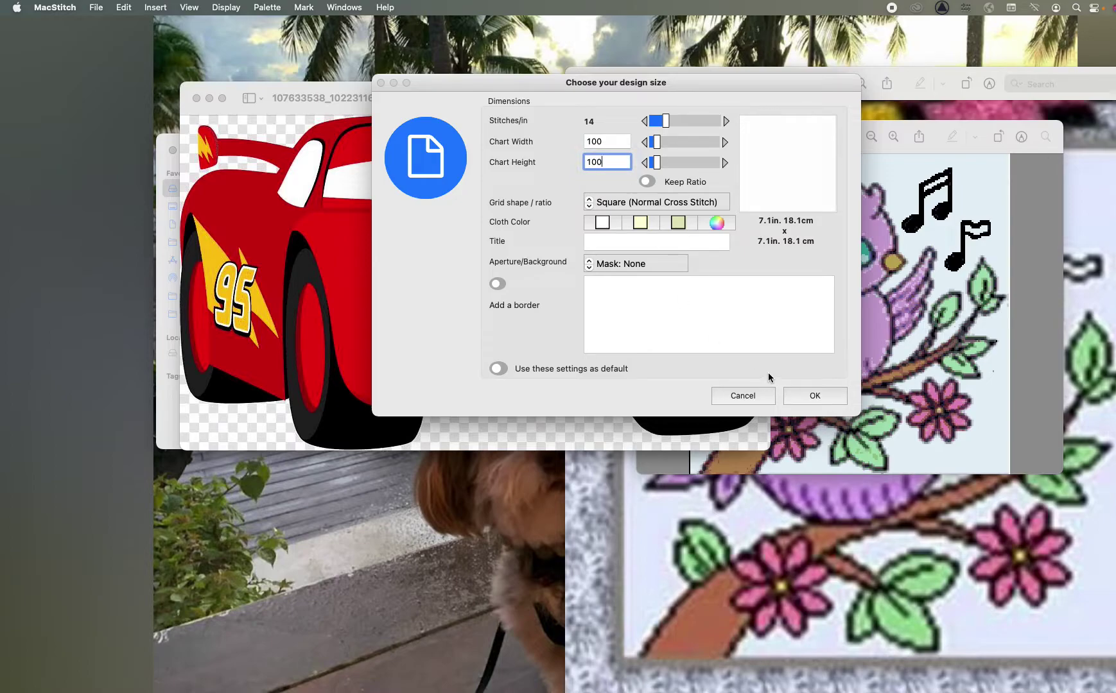
{"action": "left_click", "coordinate": [645, 121]}
{"action": "left_click", "coordinate": [646, 121]}
{"action": "left_click", "coordinate": [805, 393]}
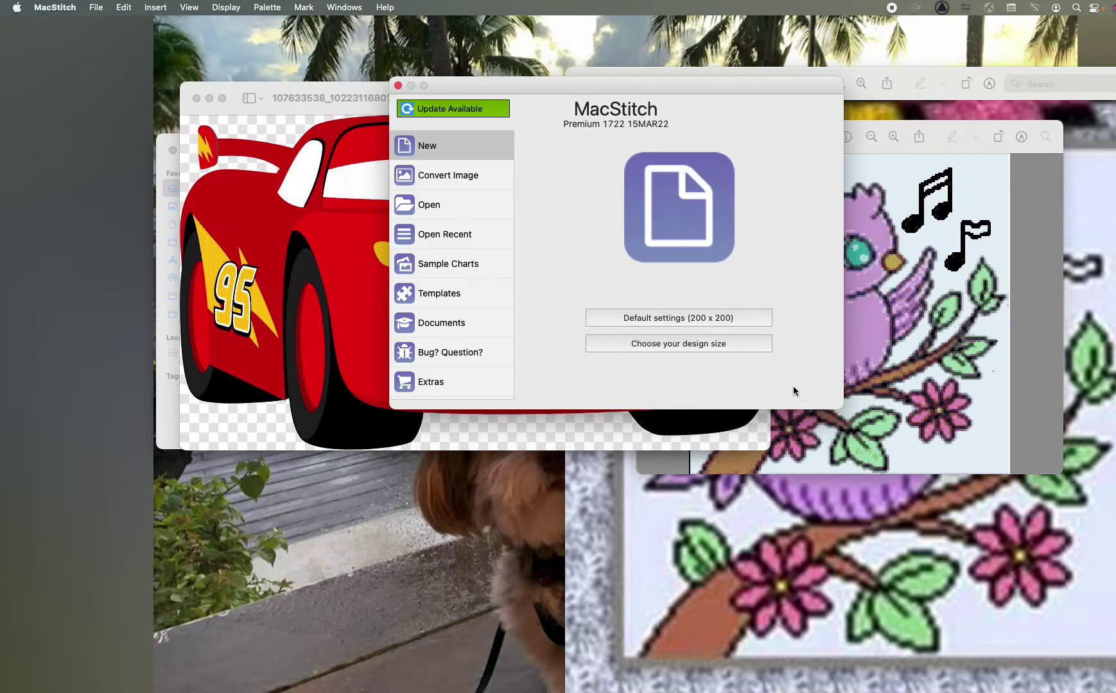
{"action": "left_click", "coordinate": [625, 342]}
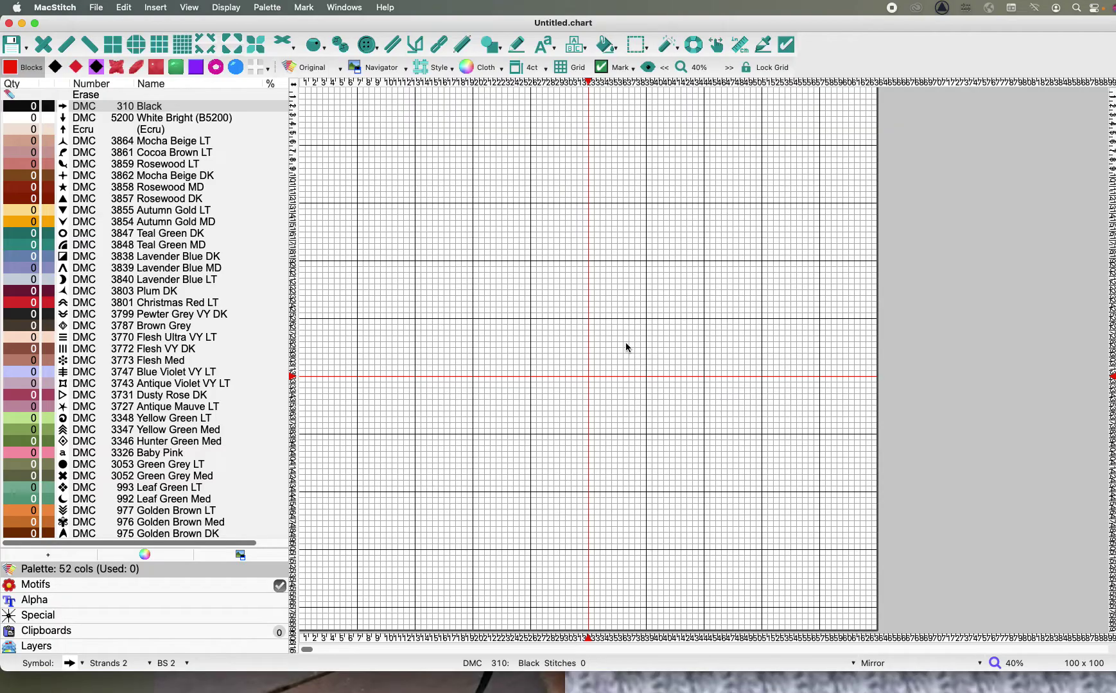
- Start importing a picture into stitches, browsing from the hard drive into the PERSONAL folder
{"action": "left_click", "coordinate": [97, 7]}
{"action": "mouse_move", "coordinate": [141, 160]}
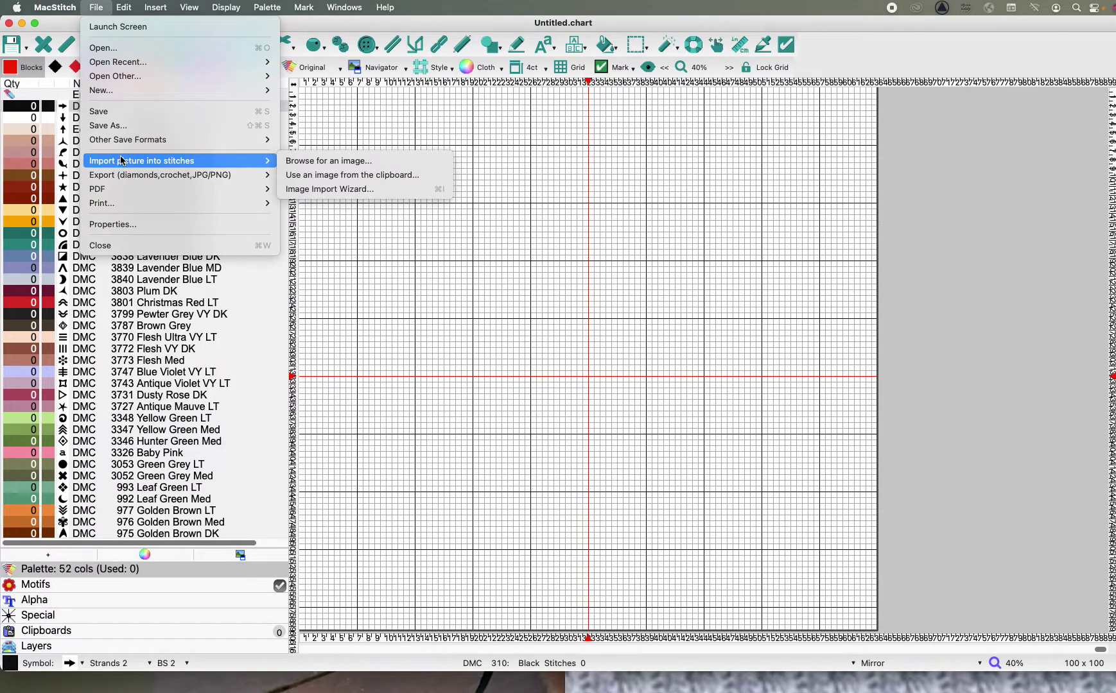
{"action": "left_click", "coordinate": [367, 165]}
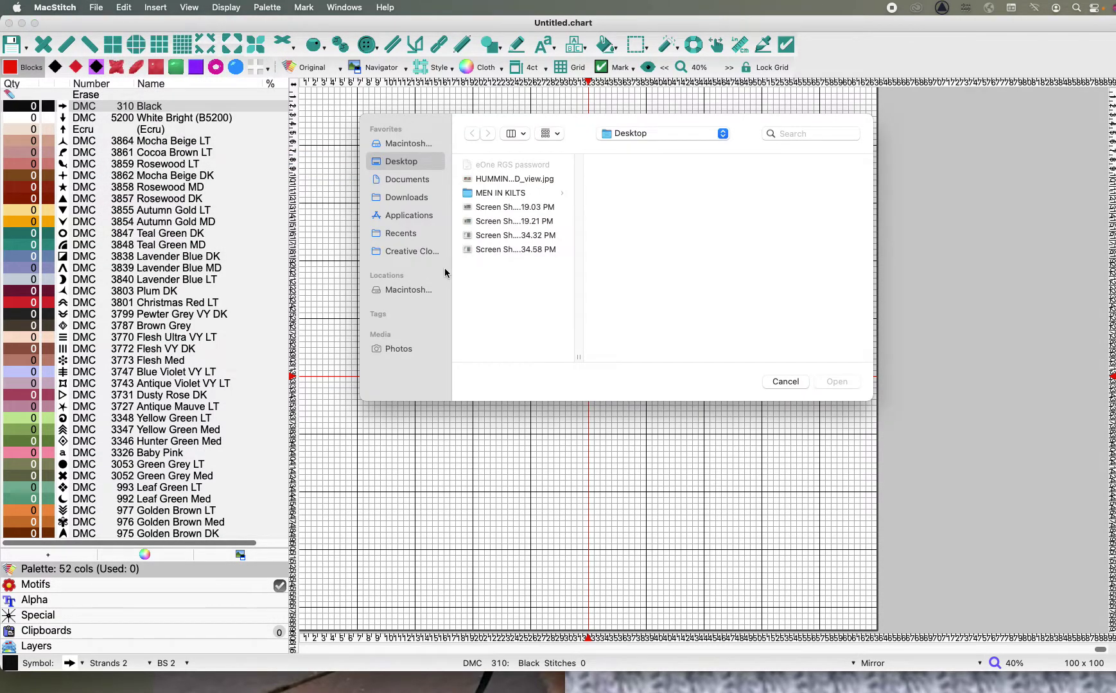
{"action": "left_click", "coordinate": [400, 144]}
{"action": "left_click", "coordinate": [502, 208]}
{"action": "left_click", "coordinate": [621, 192]}
{"action": "left_click", "coordinate": [766, 207]}
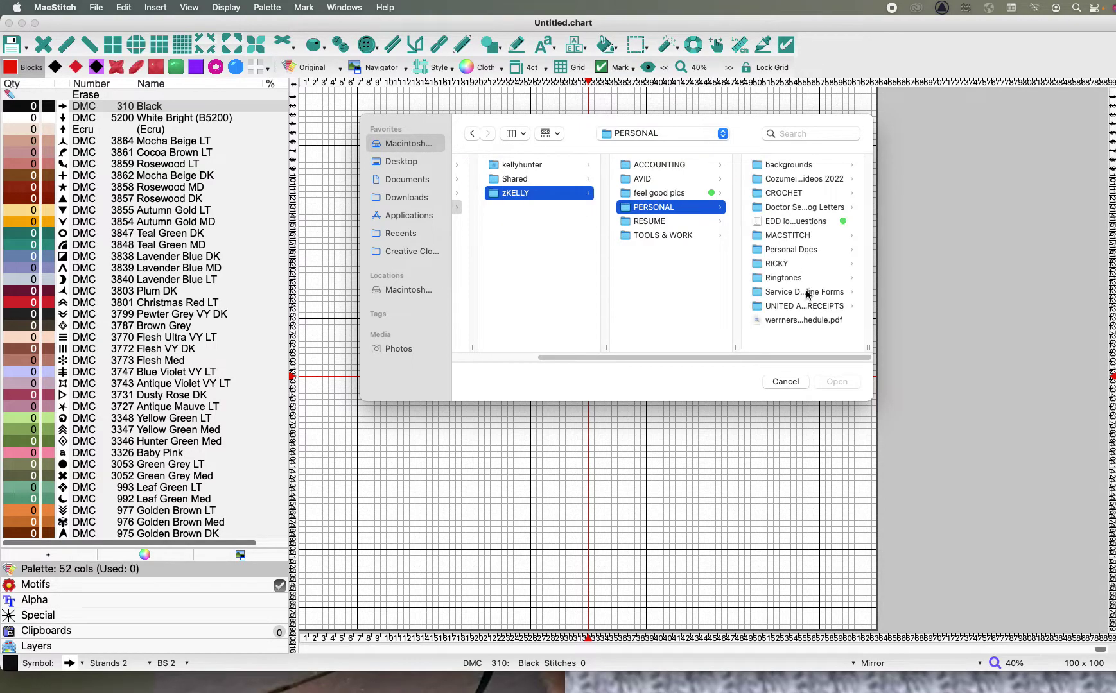
- Navigate CROCHET GRAPHS / In progress / Lightning McQueen and load the car jpg for import
{"action": "left_click", "coordinate": [790, 194]}
{"action": "left_click", "coordinate": [783, 165]}
{"action": "left_click", "coordinate": [767, 221]}
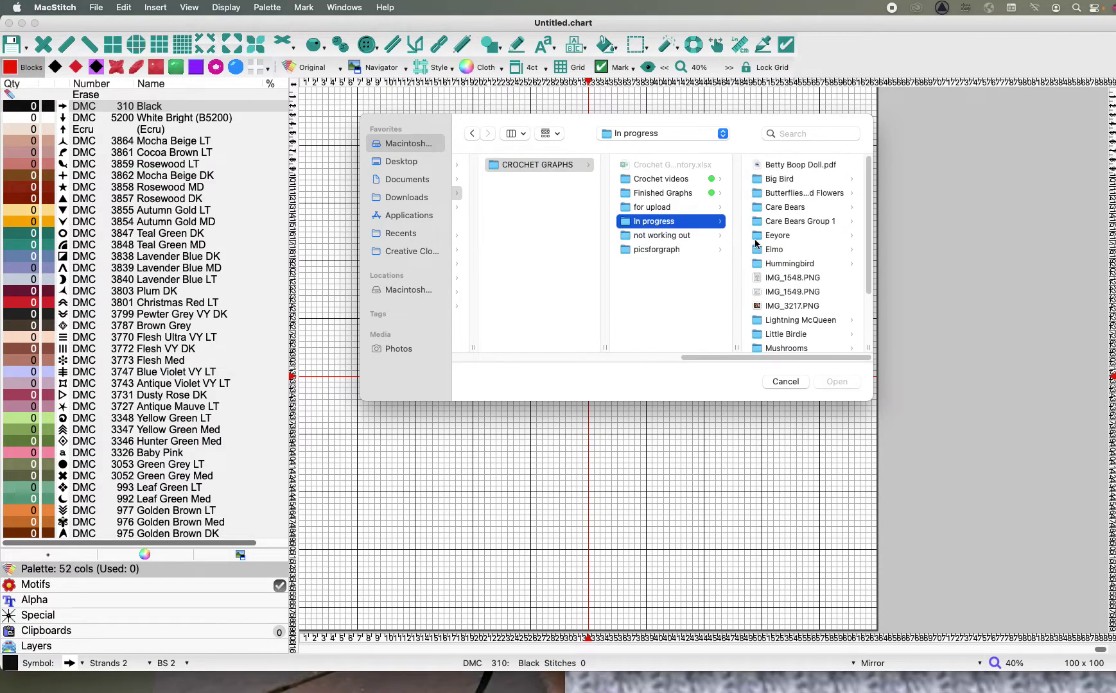
{"action": "left_click", "coordinate": [774, 320]}
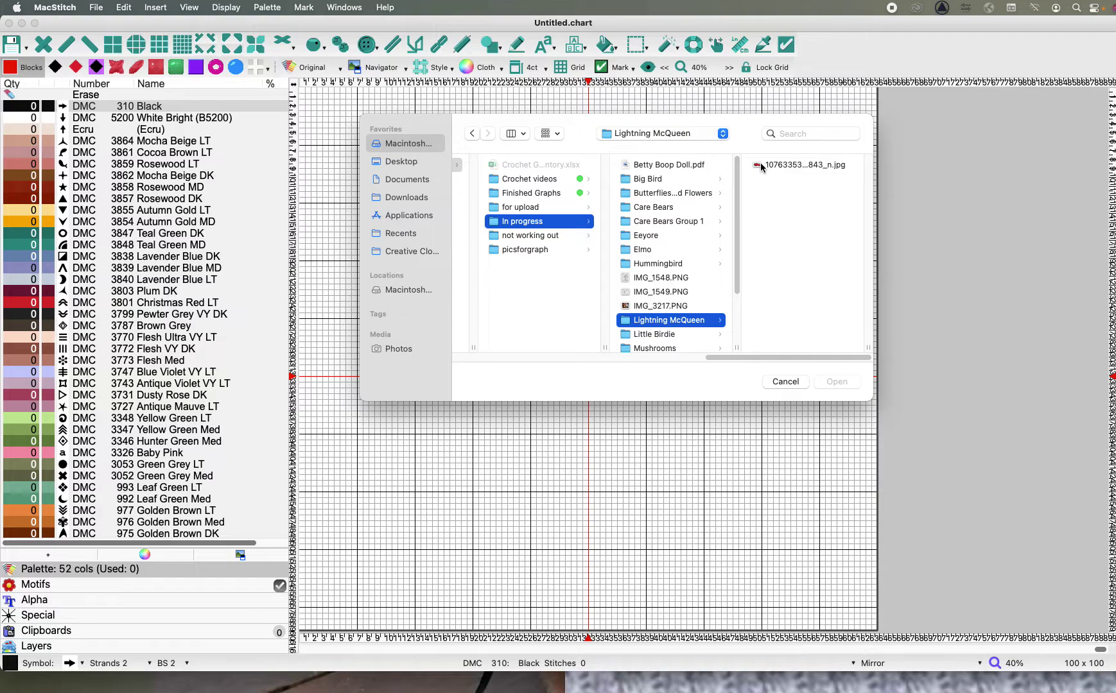
{"action": "left_click", "coordinate": [801, 164]}
{"action": "left_click", "coordinate": [837, 381]}
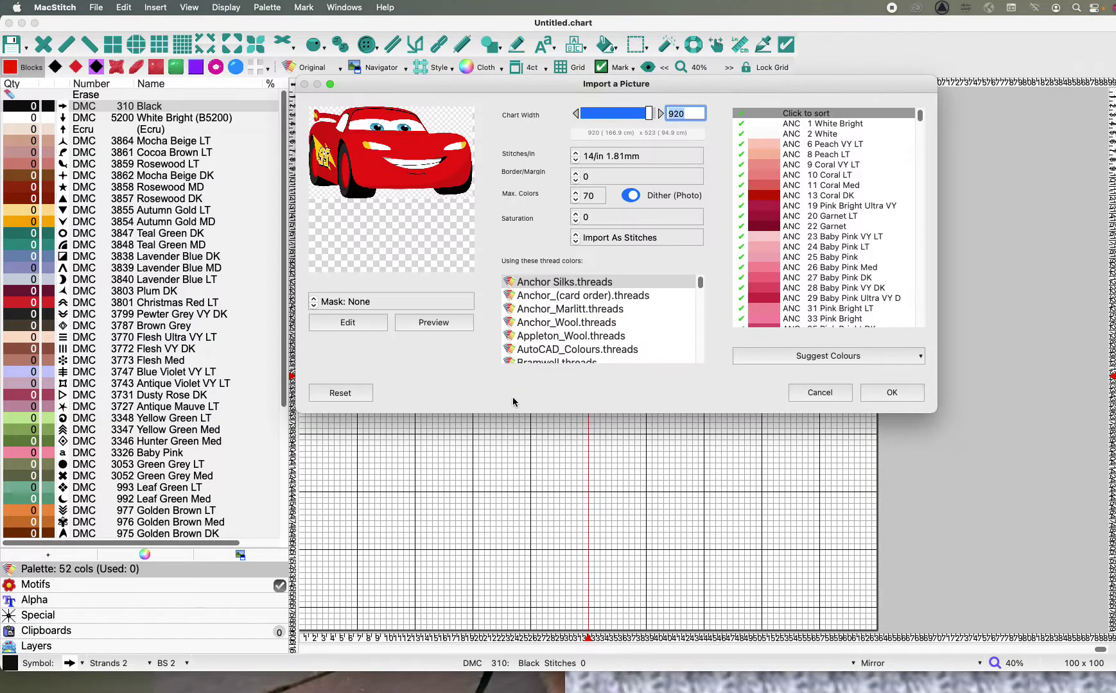
- Set the import to 4 stitches per inch, at most 10 colours, with dithering off
{"action": "left_click", "coordinate": [575, 156]}
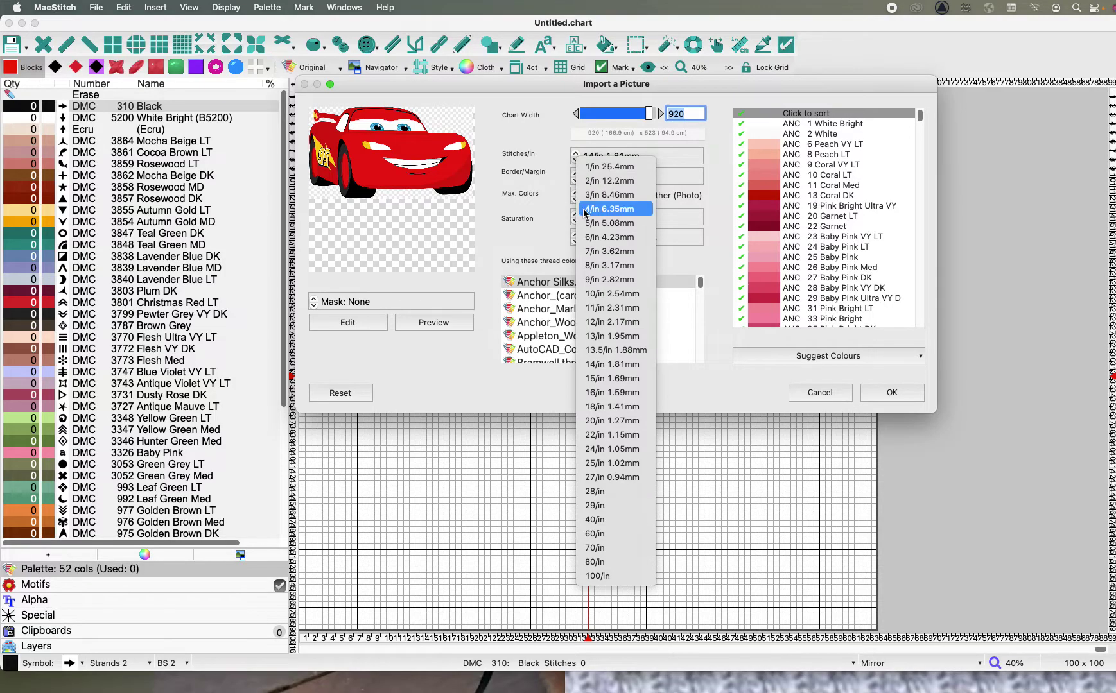
{"action": "left_click", "coordinate": [608, 209]}
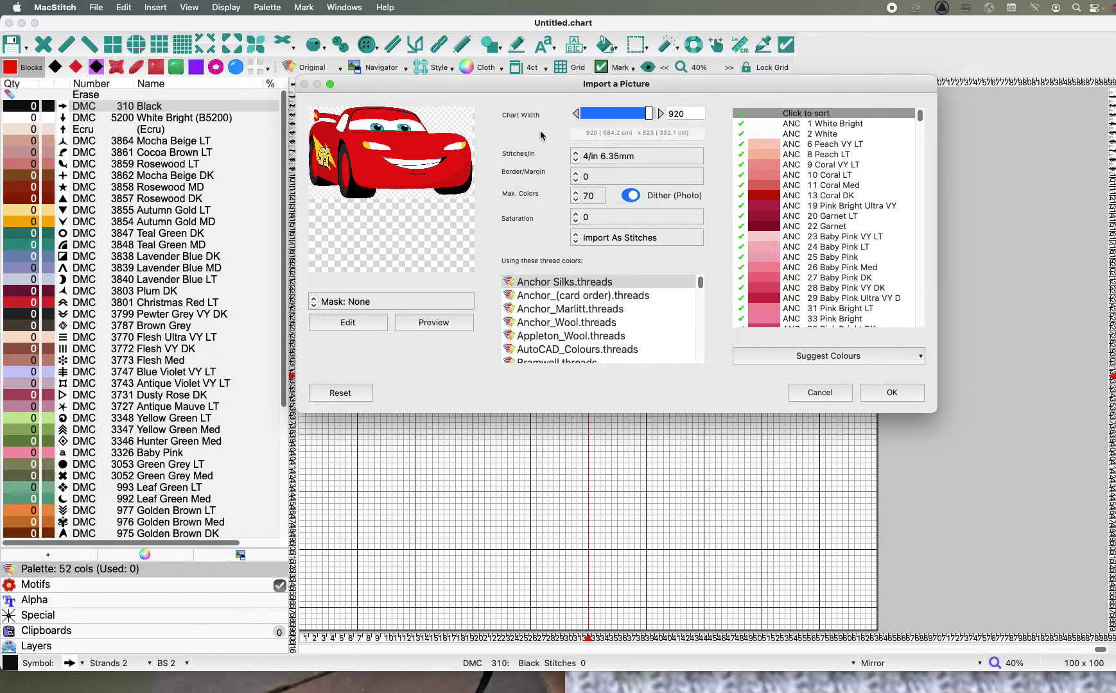
{"action": "left_click", "coordinate": [576, 196]}
{"action": "left_click", "coordinate": [592, 214]}
{"action": "left_click", "coordinate": [629, 195]}
{"action": "left_click_drag", "start_coordinate": [700, 283], "coordinate": [700, 300]}
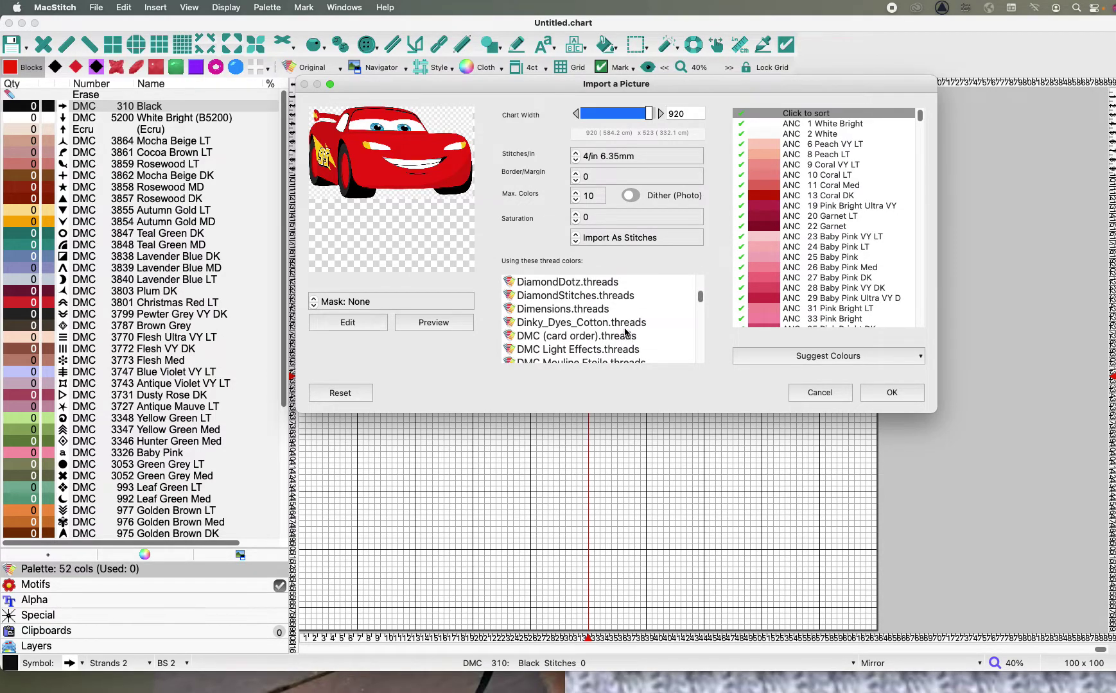
{"action": "scroll", "coordinate": [622, 327], "scroll_direction": "down", "scroll_amount": 2}
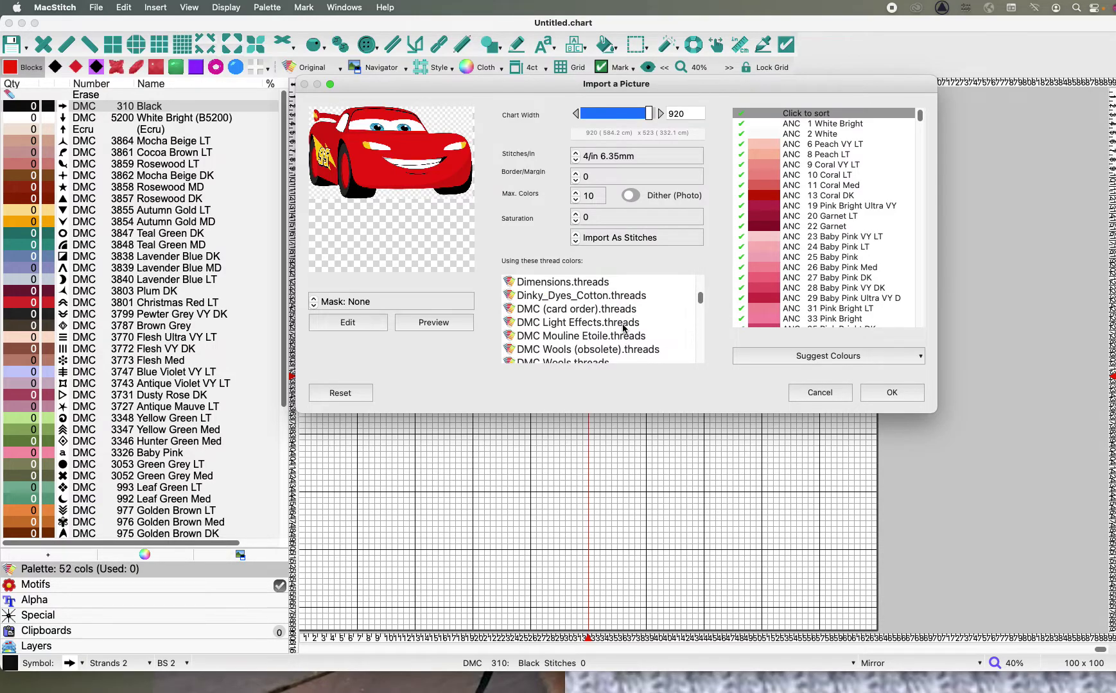
{"action": "scroll", "coordinate": [624, 325], "scroll_direction": "down", "scroll_amount": 2}
- Choose DMC threads, preview the converted car, and convert it into stitches
{"action": "left_click", "coordinate": [558, 349]}
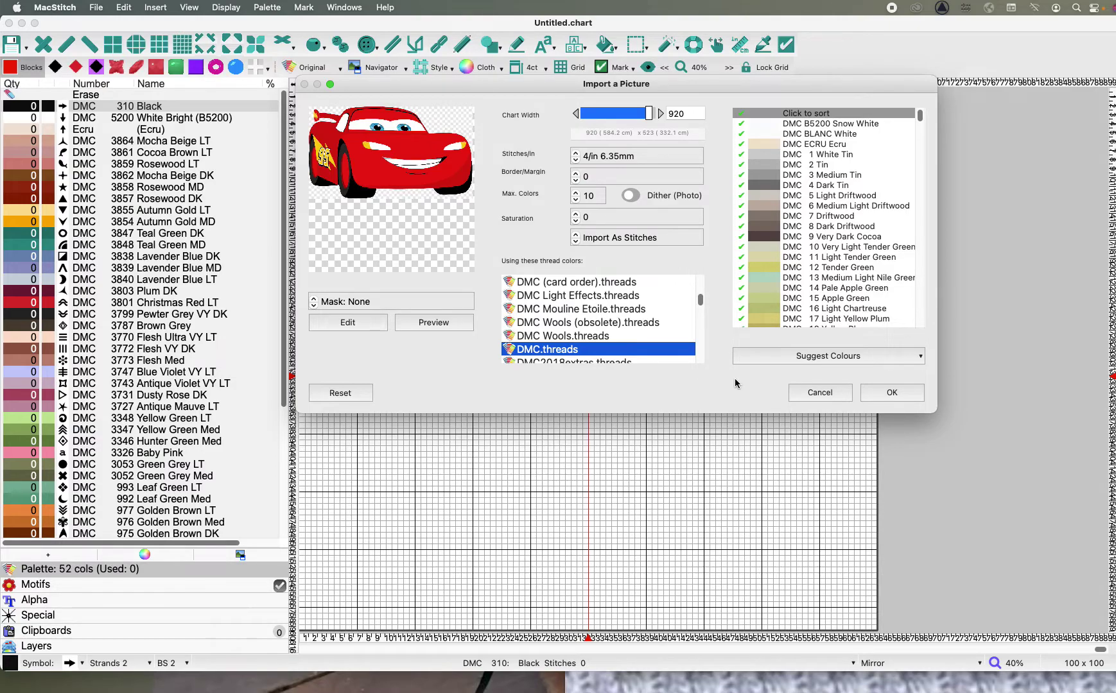
{"action": "left_click", "coordinate": [434, 323]}
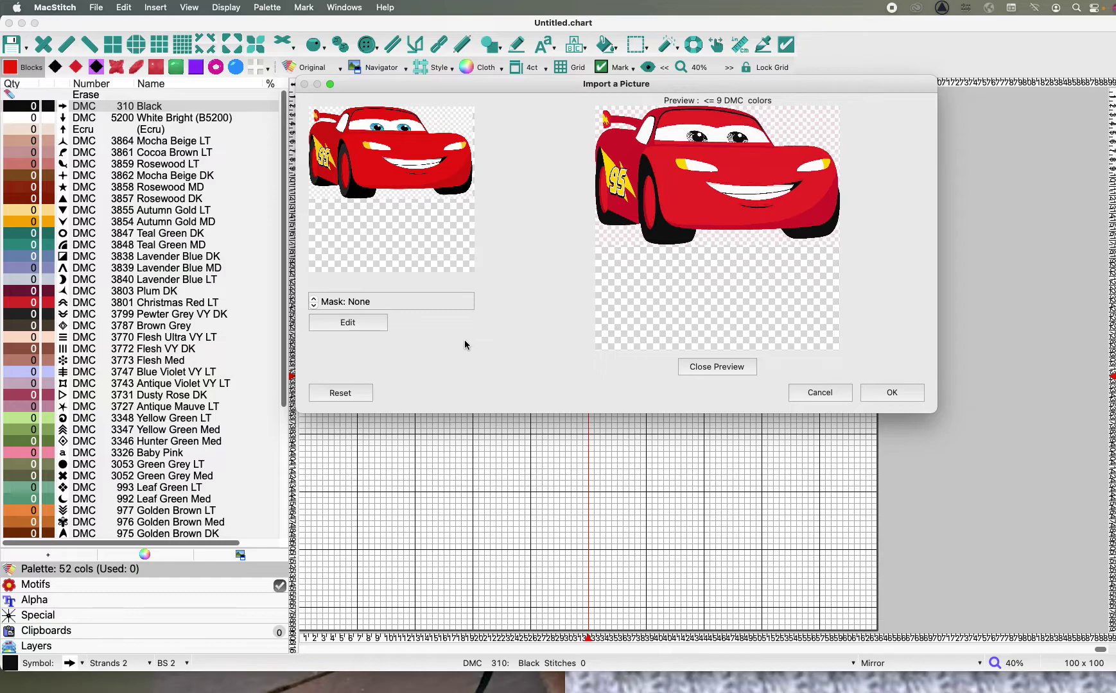
{"action": "left_click", "coordinate": [745, 371]}
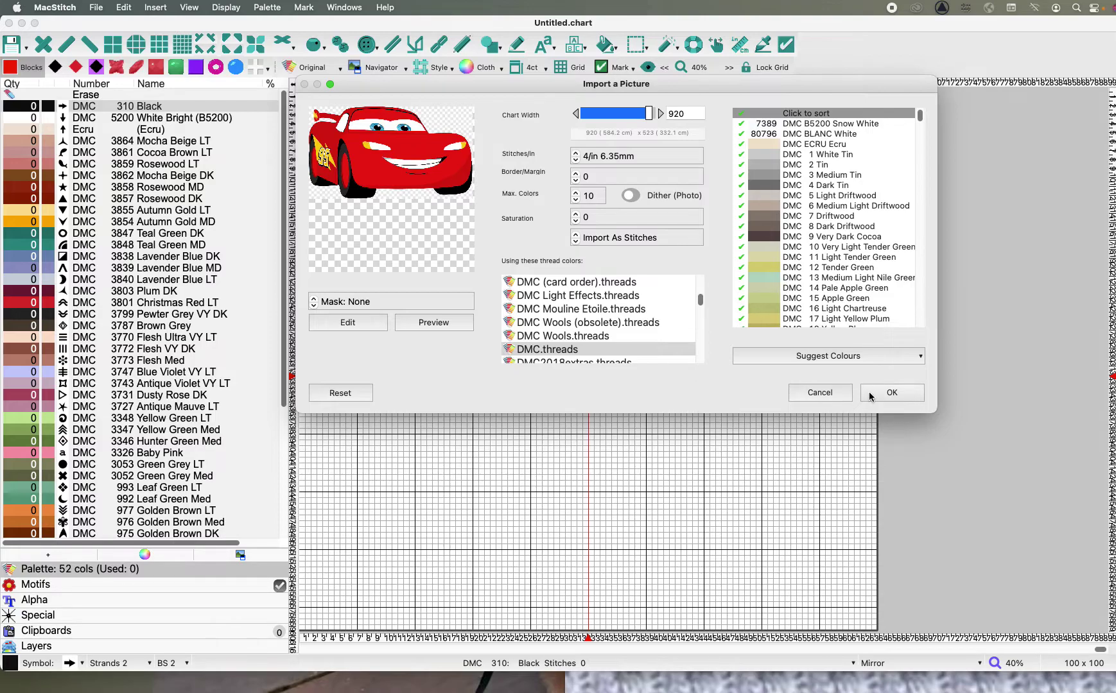
{"action": "left_click", "coordinate": [891, 392]}
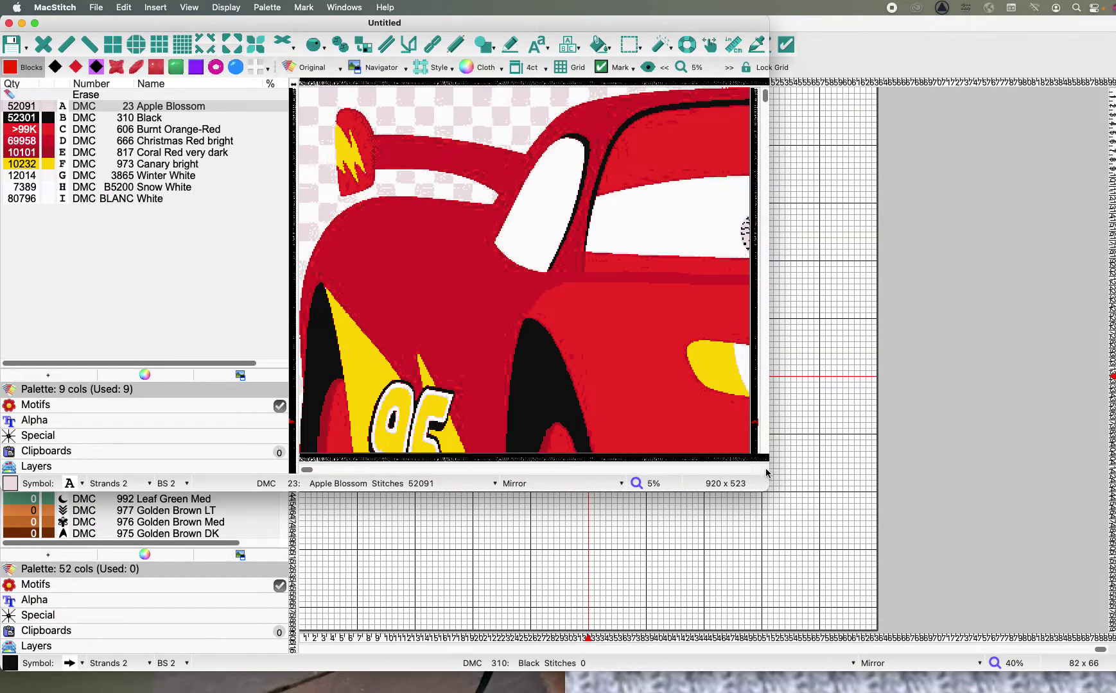
{"action": "left_click_drag", "start_coordinate": [766, 486], "coordinate": [999, 519]}
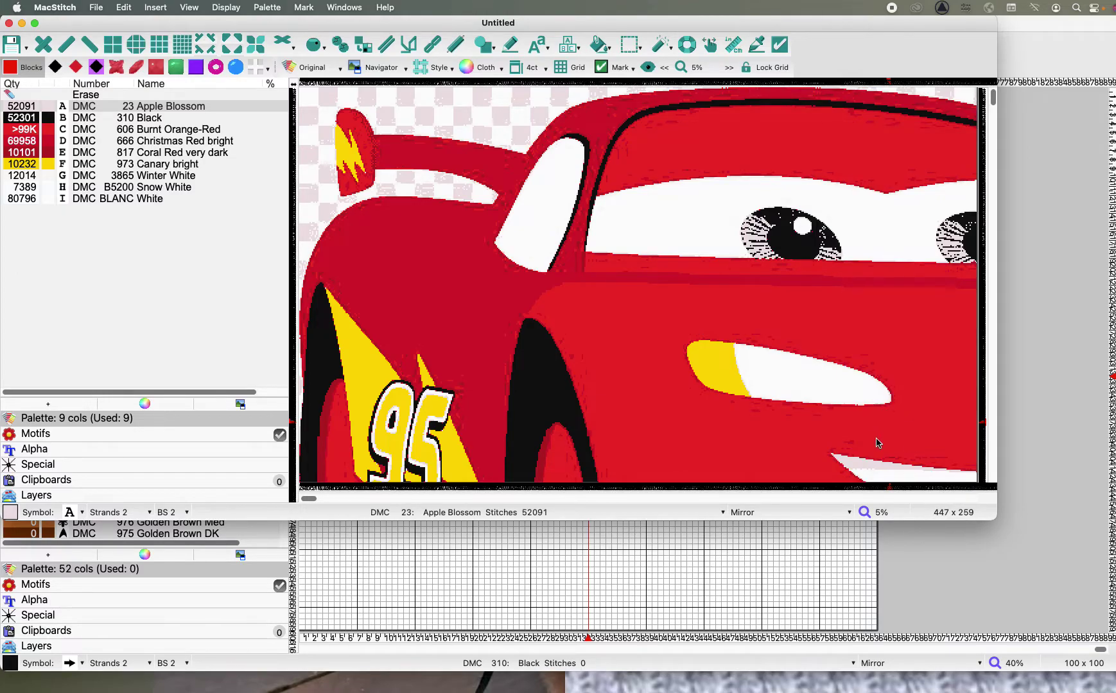
{"action": "left_click", "coordinate": [954, 512]}
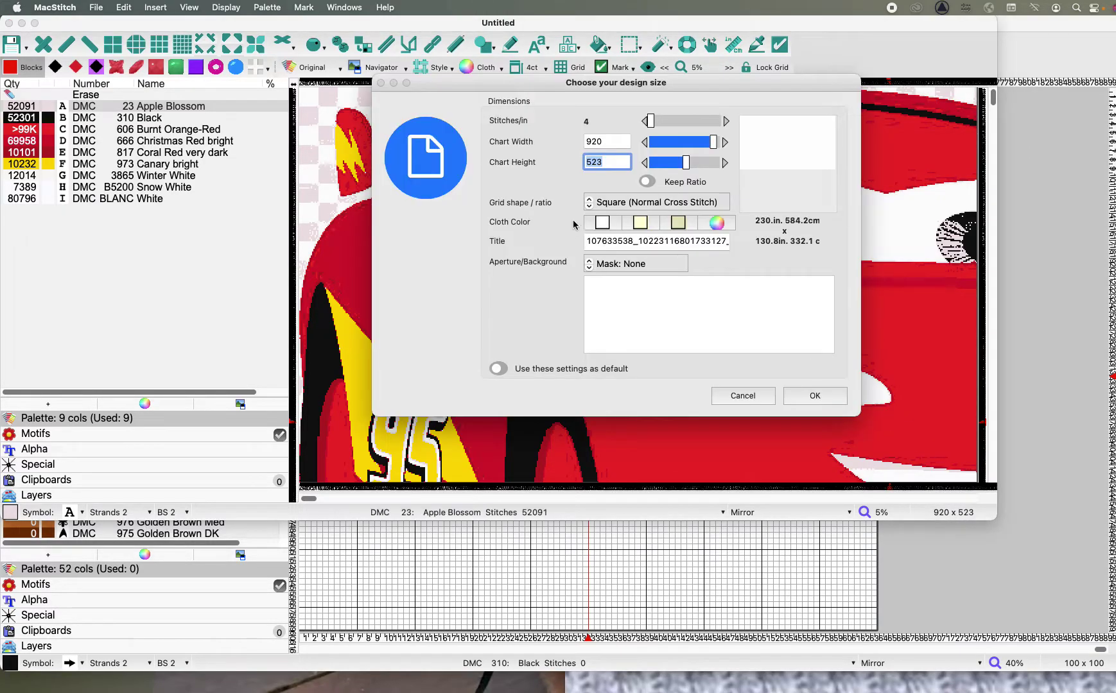
{"action": "left_click", "coordinate": [607, 141]}
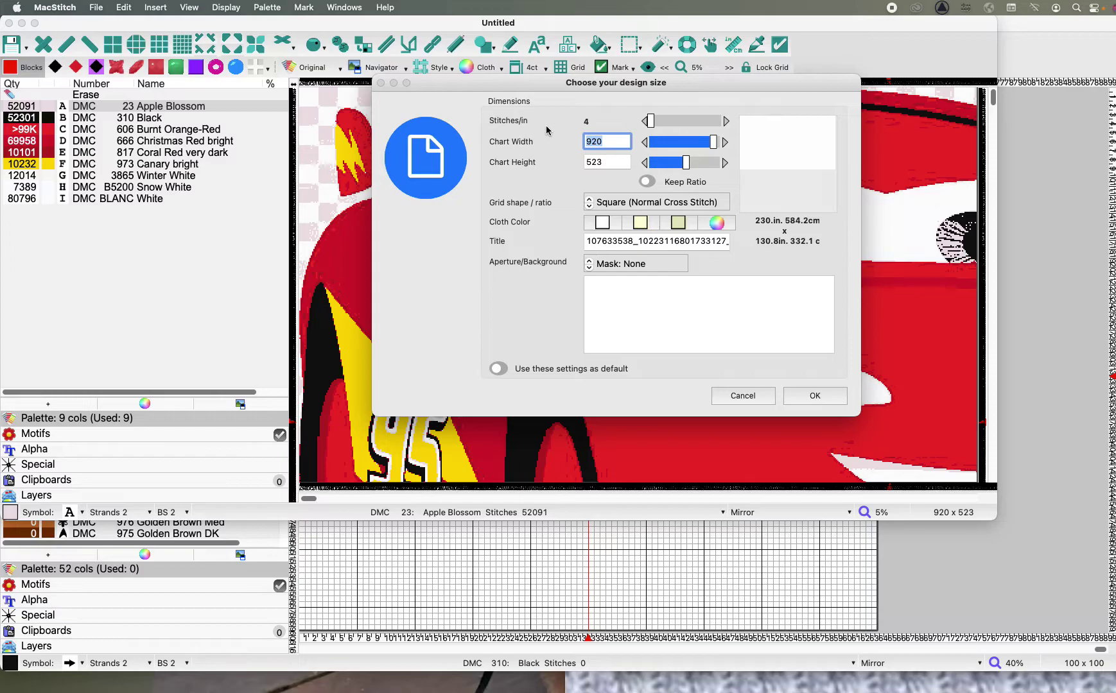
{"action": "type", "text": "120"}
{"action": "key", "text": "Tab"}
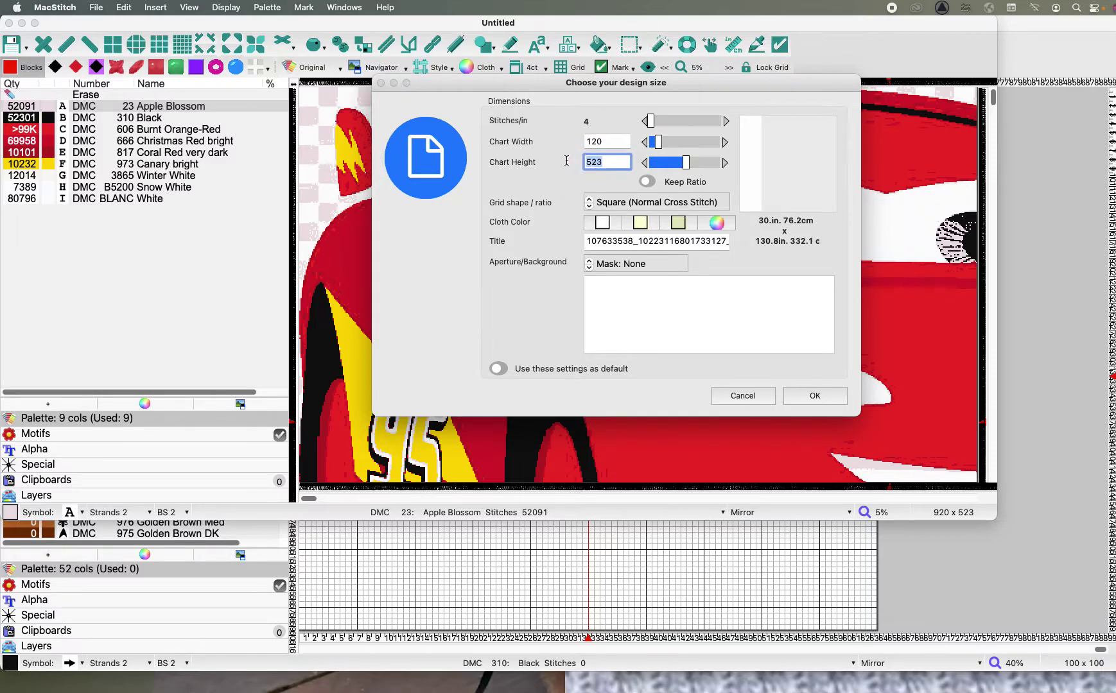
{"action": "type", "text": "123"}
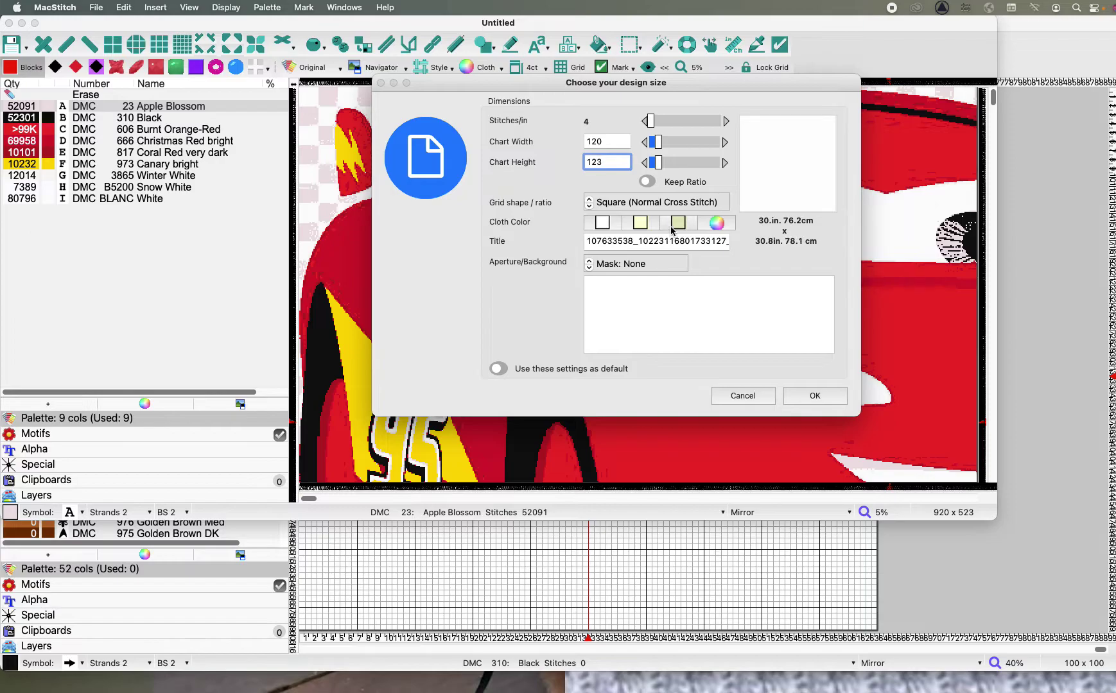
{"action": "left_click", "coordinate": [815, 396]}
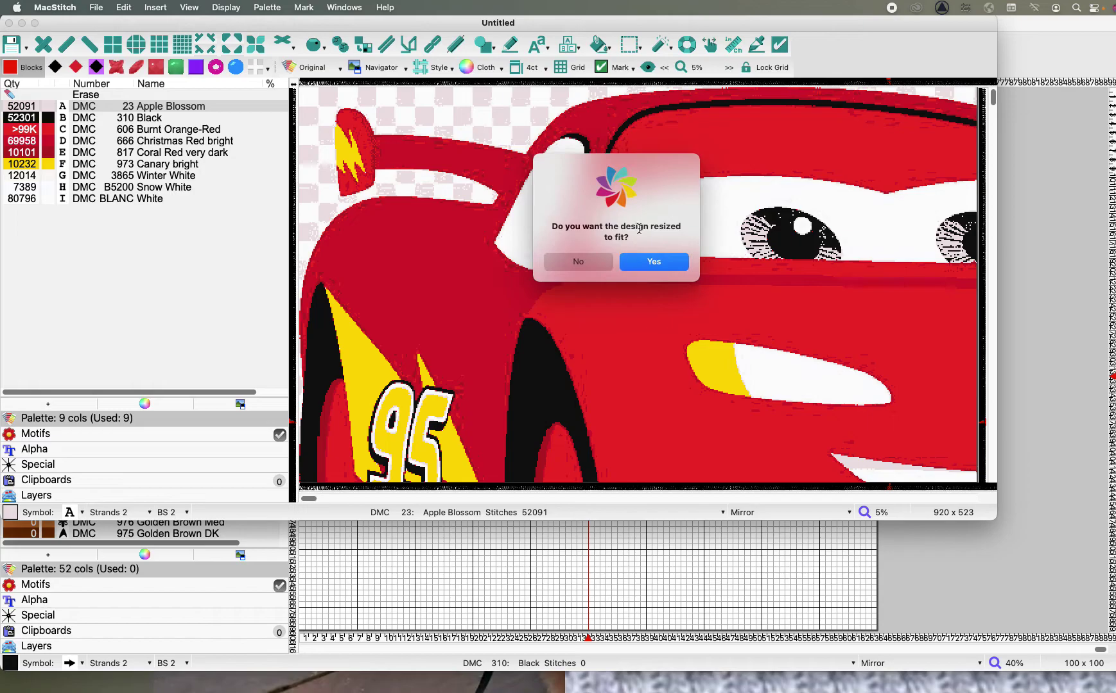
{"action": "left_click", "coordinate": [655, 262]}
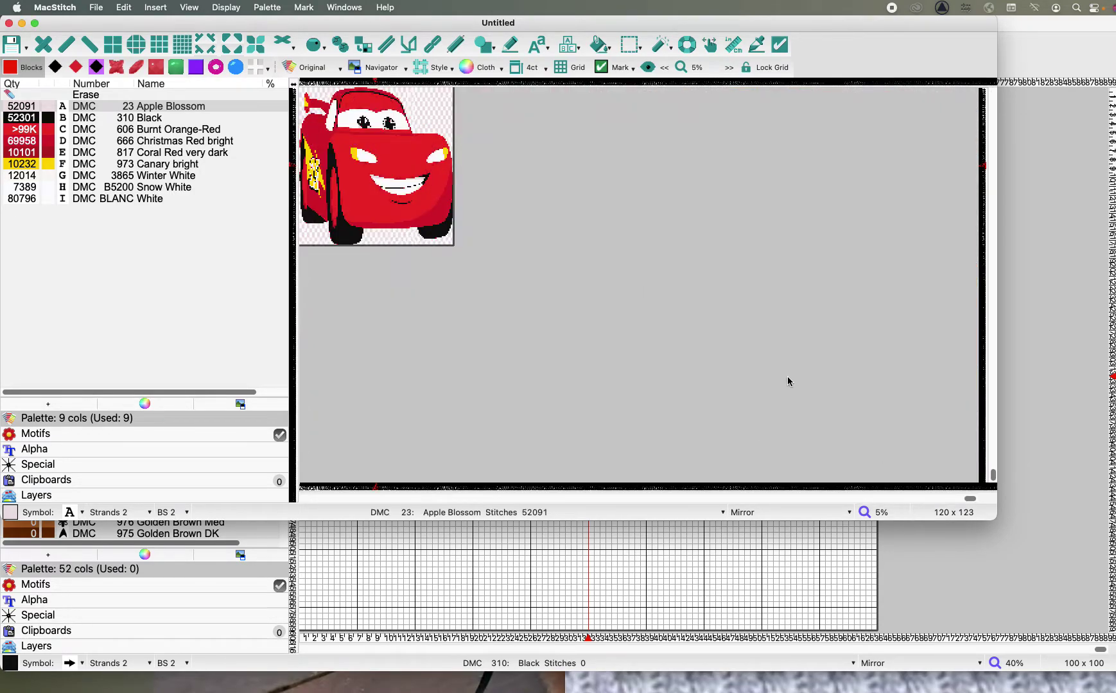
{"action": "key", "text": "super+z"}
{"action": "key", "text": "super+z"}
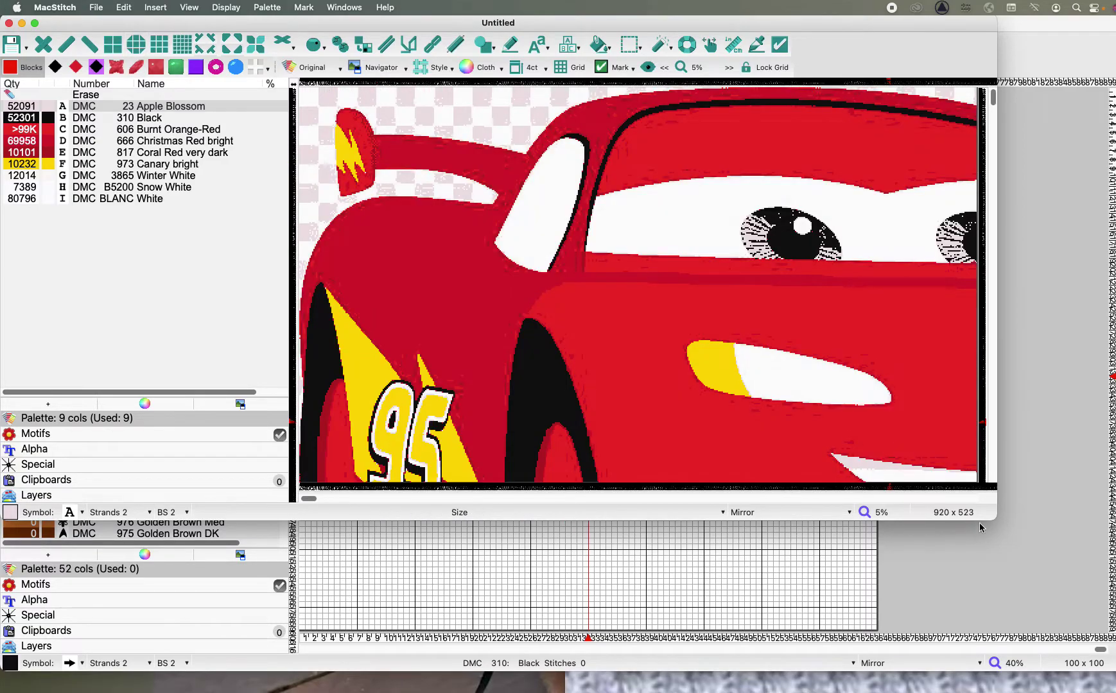
- With Keep Ratio on, set the chart width to 180 stitches and resize the design to fit
{"action": "left_click", "coordinate": [953, 512]}
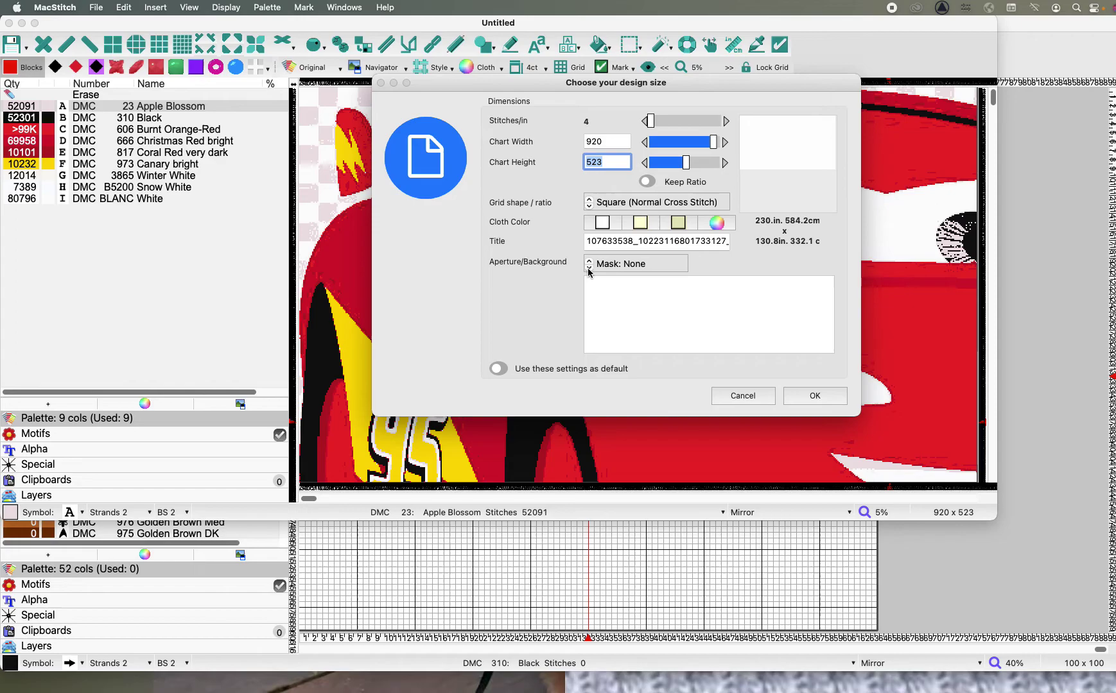
{"action": "left_click", "coordinate": [646, 181]}
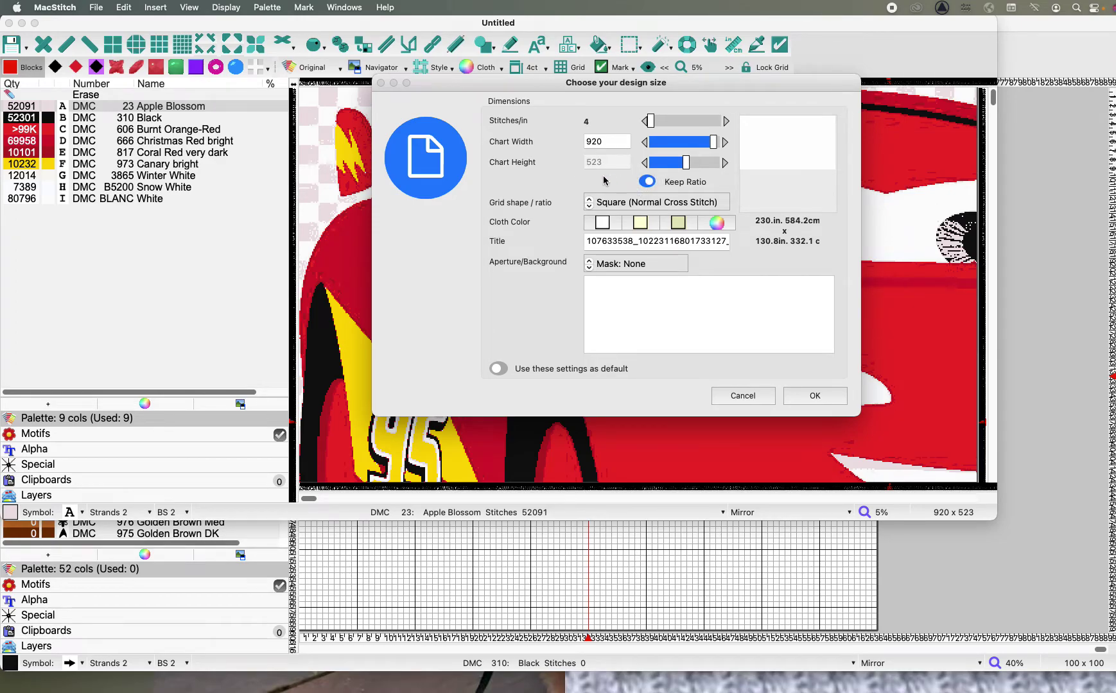
{"action": "double_click", "coordinate": [605, 142]}
{"action": "type", "text": "120"}
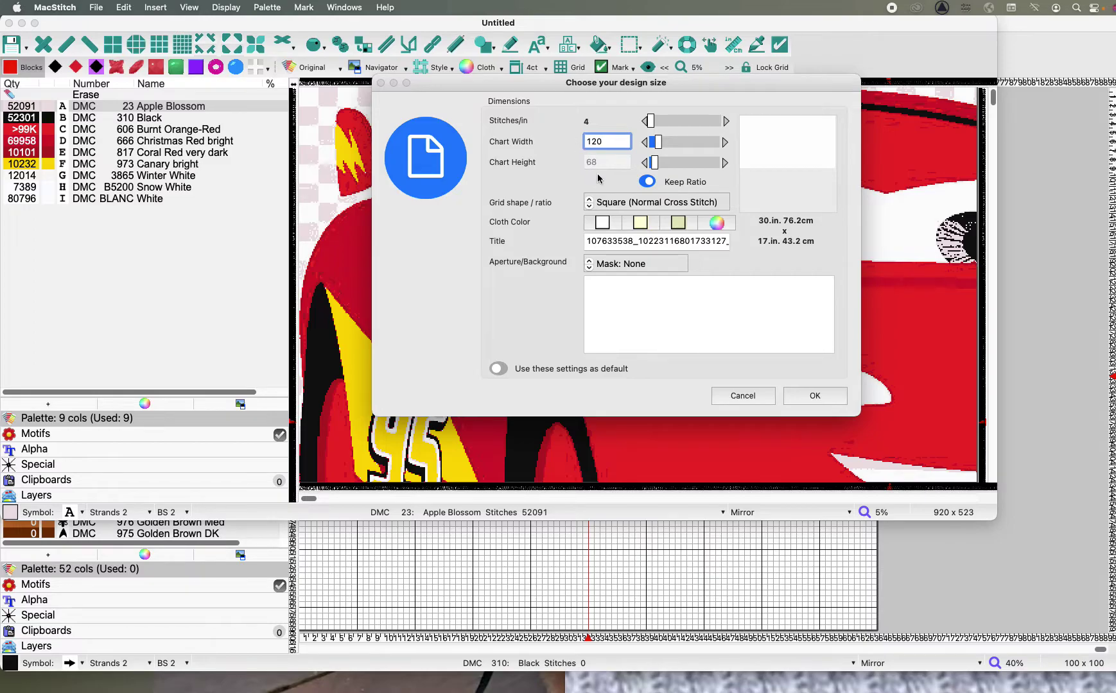
{"action": "double_click", "coordinate": [608, 142]}
{"action": "type", "text": "140"}
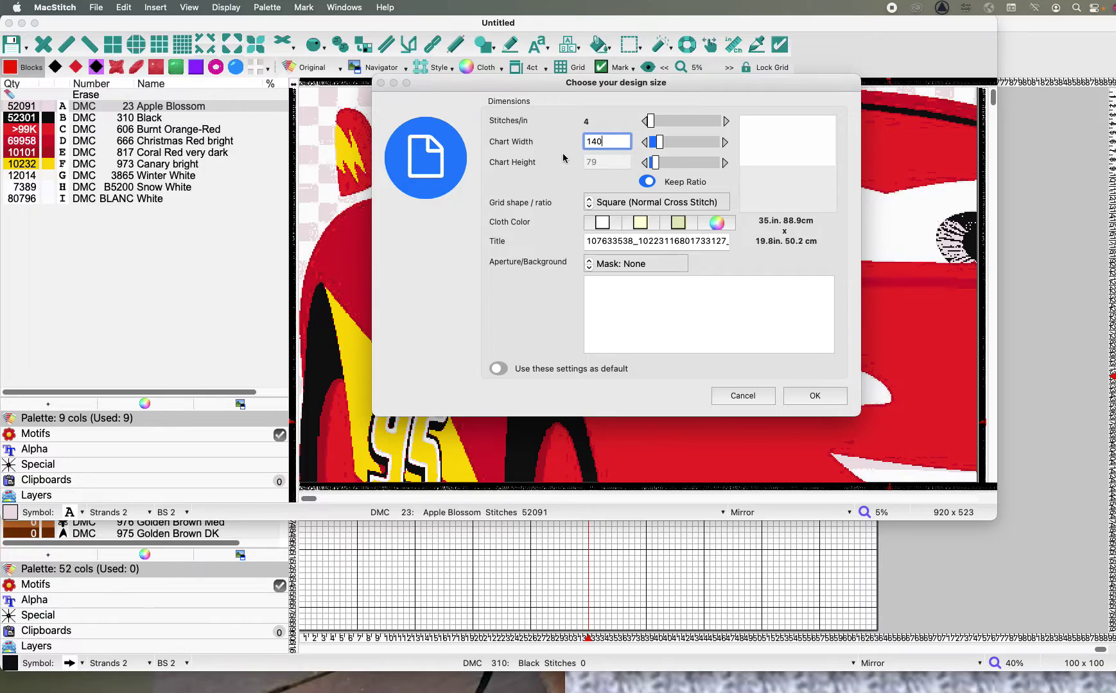
{"action": "double_click", "coordinate": [608, 142]}
{"action": "type", "text": "200"}
{"action": "type", "text": "20"}
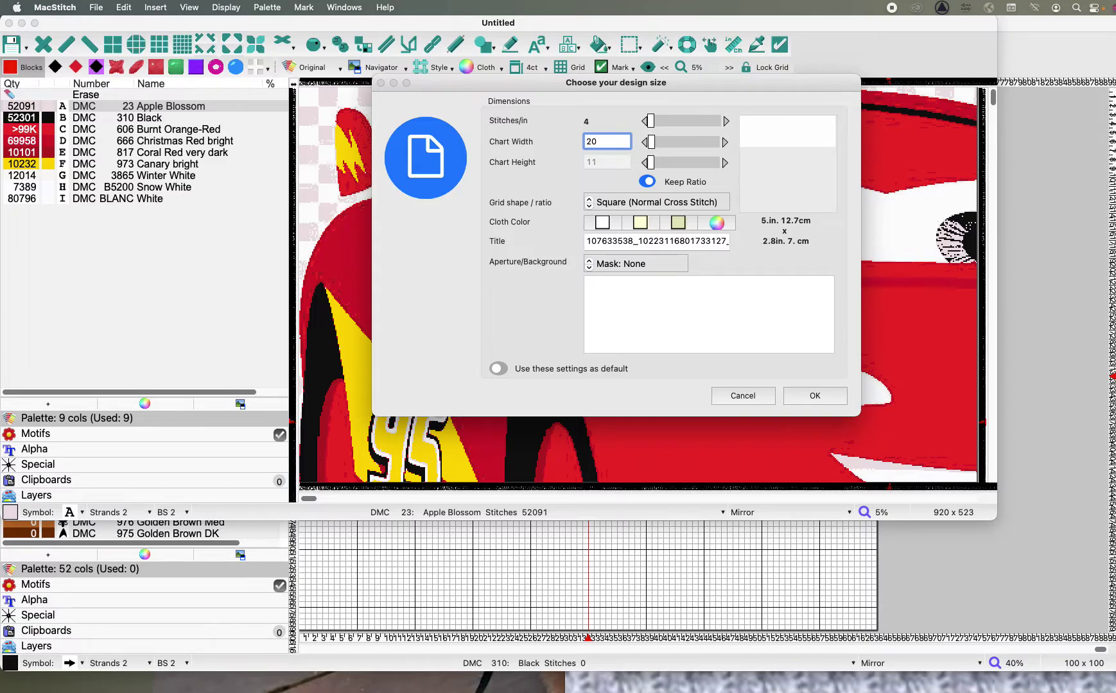
{"action": "key", "text": "BackSpace"}
{"action": "key", "text": "BackSpace"}
{"action": "type", "text": "1"}
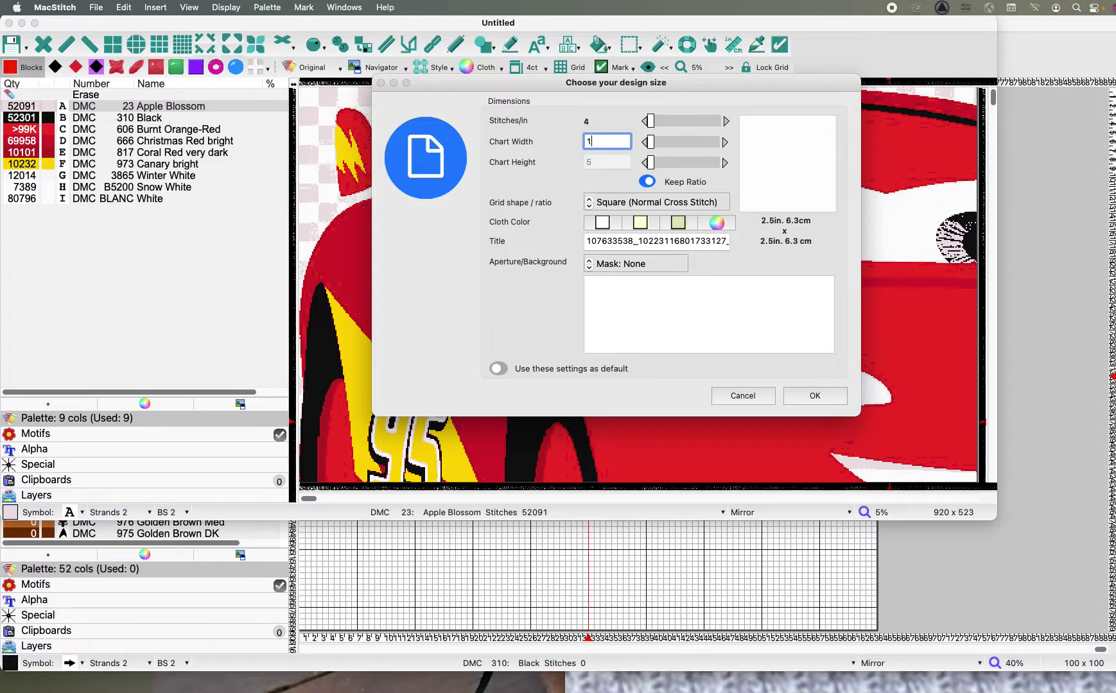
{"action": "type", "text": "88"}
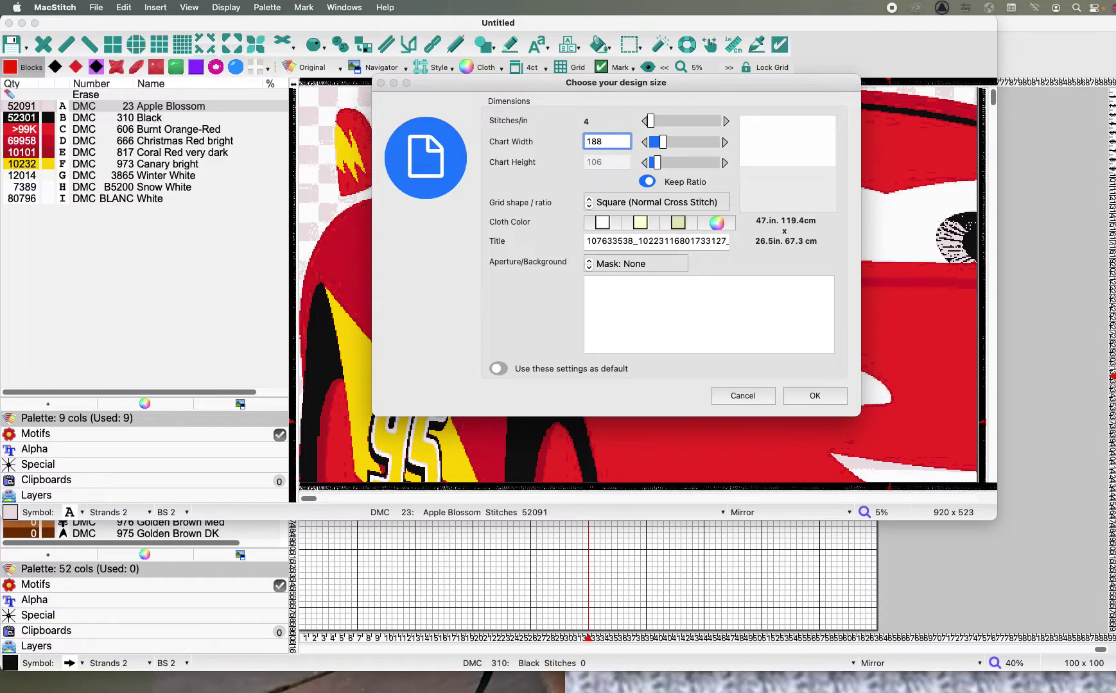
{"action": "key", "text": "BackSpace"}
{"action": "type", "text": "2"}
{"action": "key", "text": "BackSpace"}
{"action": "type", "text": "1"}
{"action": "key", "text": "BackSpace"}
{"action": "type", "text": "0"}
{"action": "left_click", "coordinate": [813, 396]}
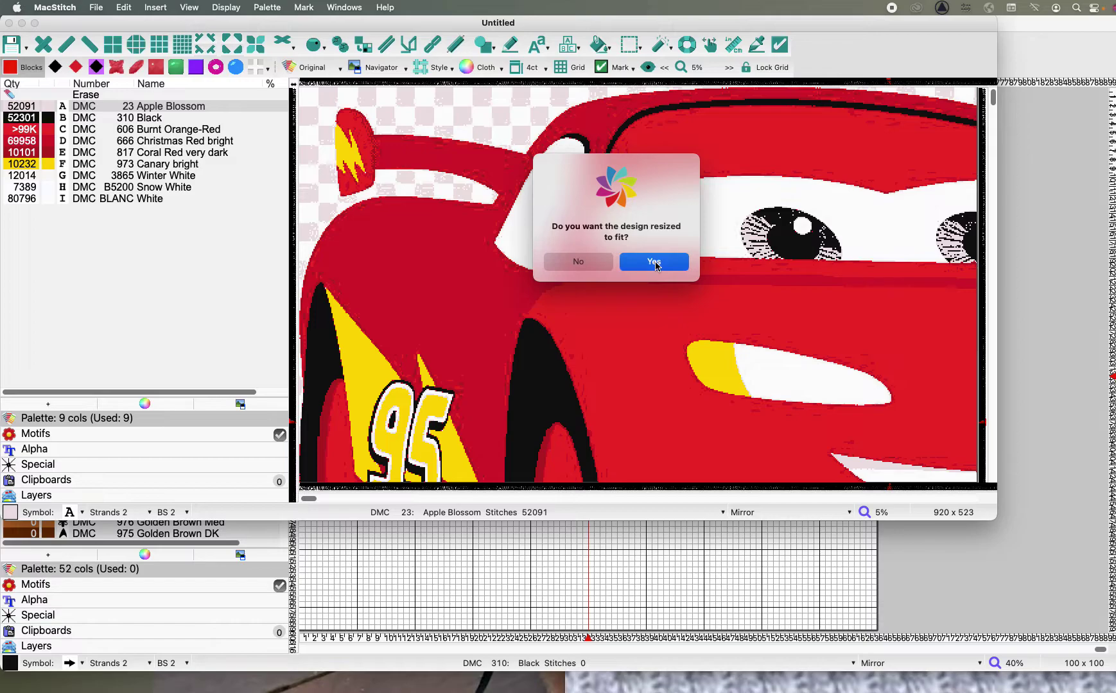
{"action": "left_click", "coordinate": [655, 264]}
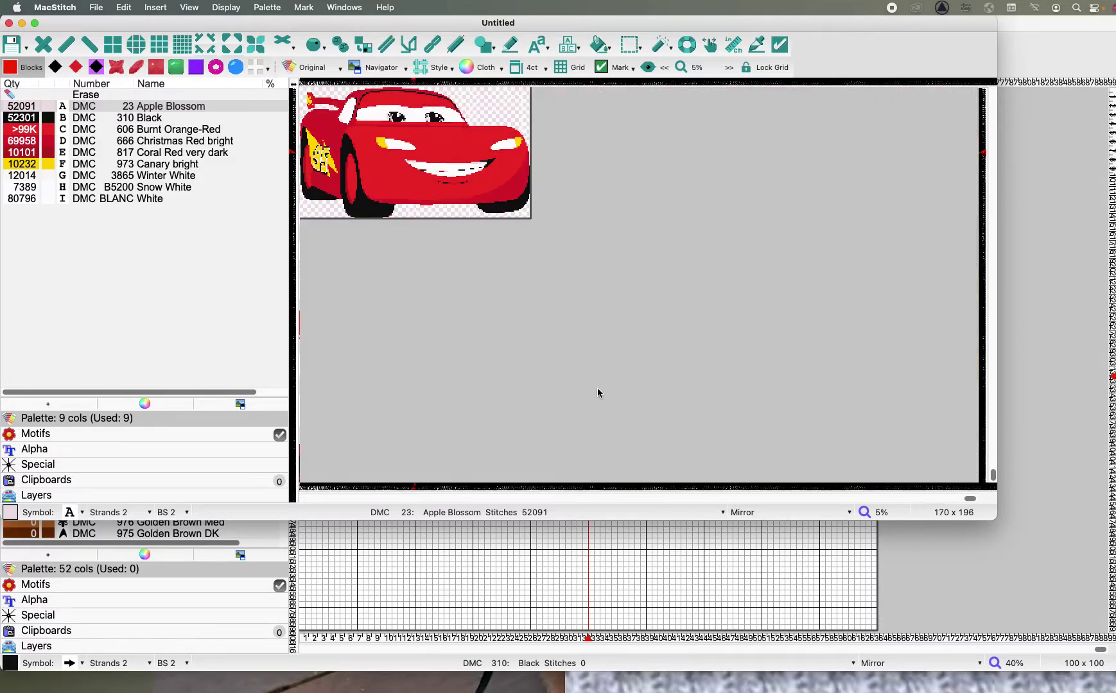
- Enlarge the car chart window and zoom in on the stitches, then switch to the Untitled chart
{"action": "left_click_drag", "start_coordinate": [991, 518], "coordinate": [1112, 601]}
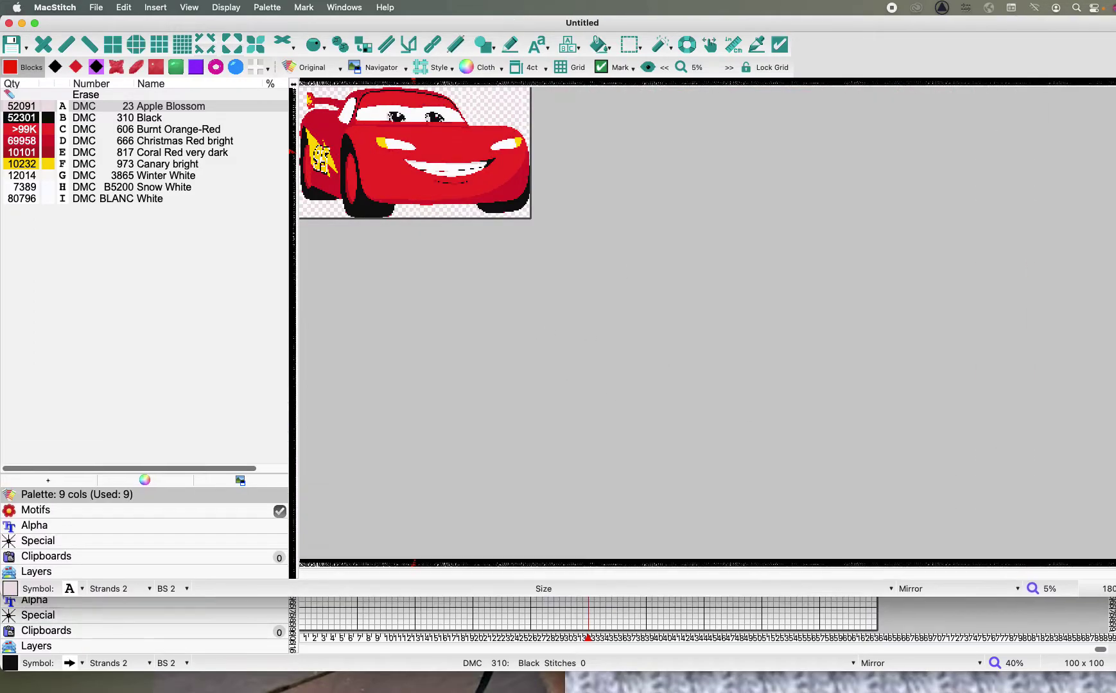
{"action": "key", "text": "super+plus"}
{"action": "key", "text": "super+plus"}
{"action": "key", "text": "super+plus"}
{"action": "key", "text": "super+plus"}
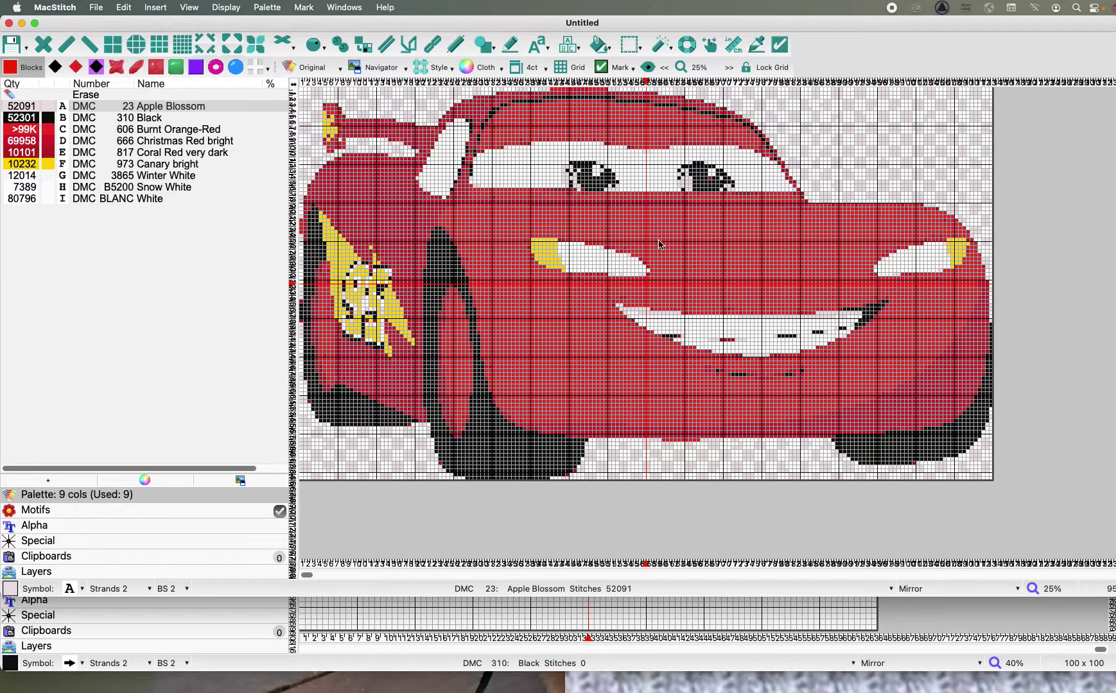
{"action": "key", "text": "super+grave"}
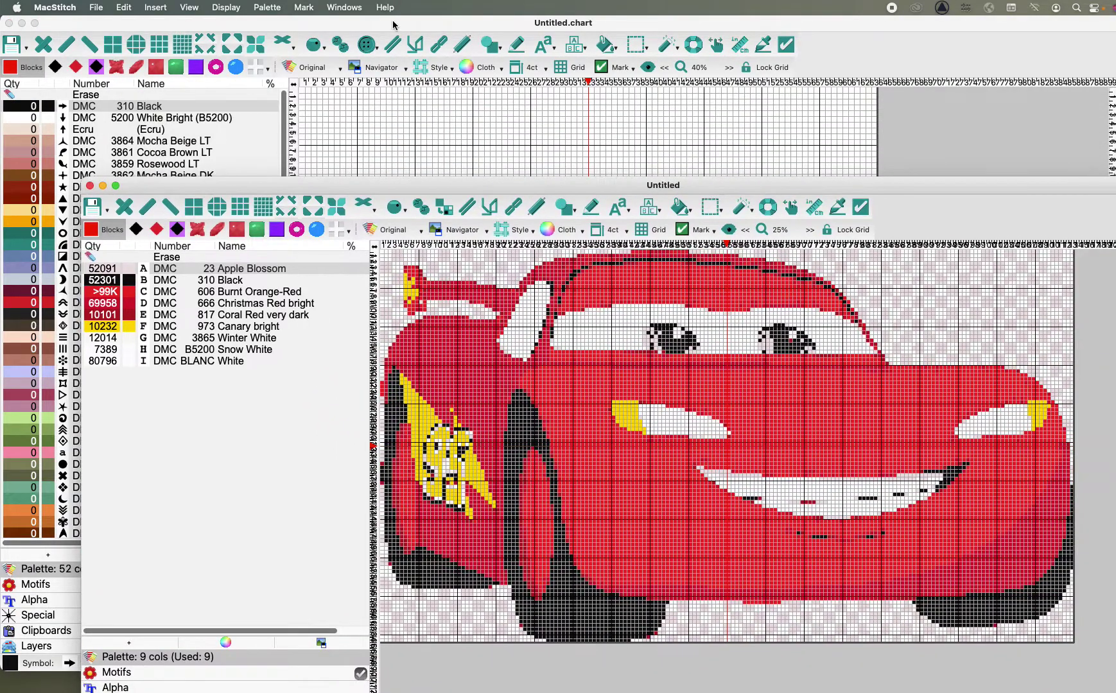
- Bring the original car picture forward and resize its Preview window to suit
{"action": "key", "text": "super+grave"}
{"action": "left_click", "coordinate": [402, 87]}
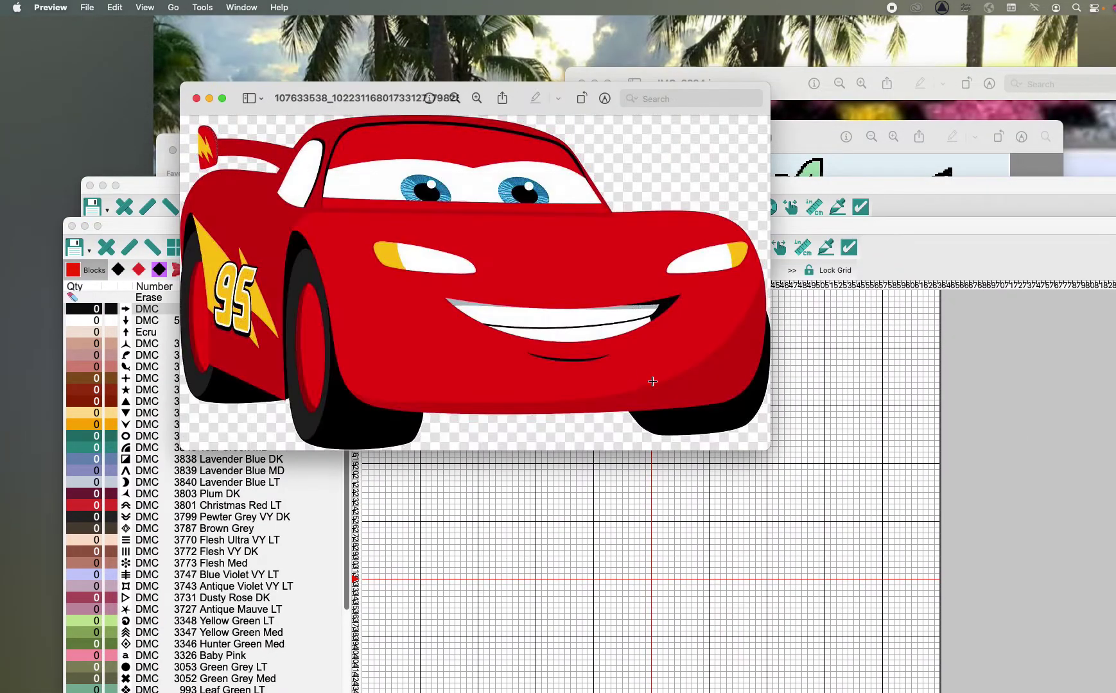
{"action": "left_click_drag", "start_coordinate": [768, 448], "coordinate": [983, 561]}
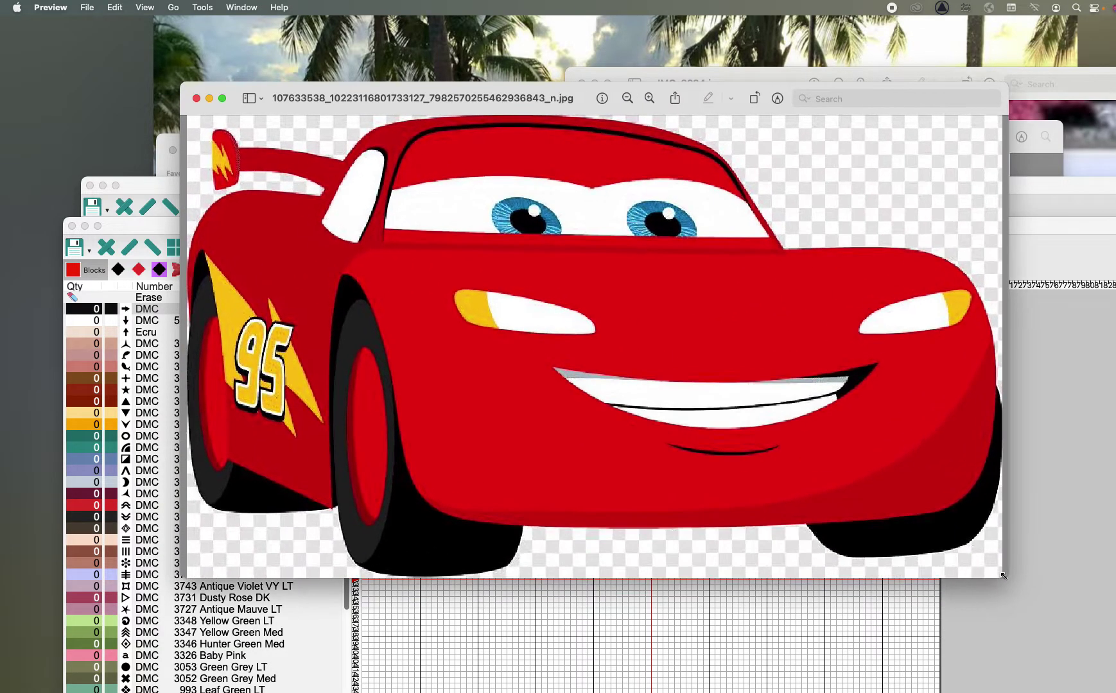
{"action": "mouse_move", "coordinate": [984, 562]}
{"action": "left_mouse_down"}
{"action": "mouse_move", "coordinate": [1047, 584]}
{"action": "mouse_move", "coordinate": [1115, 688]}
{"action": "left_mouse_up"}
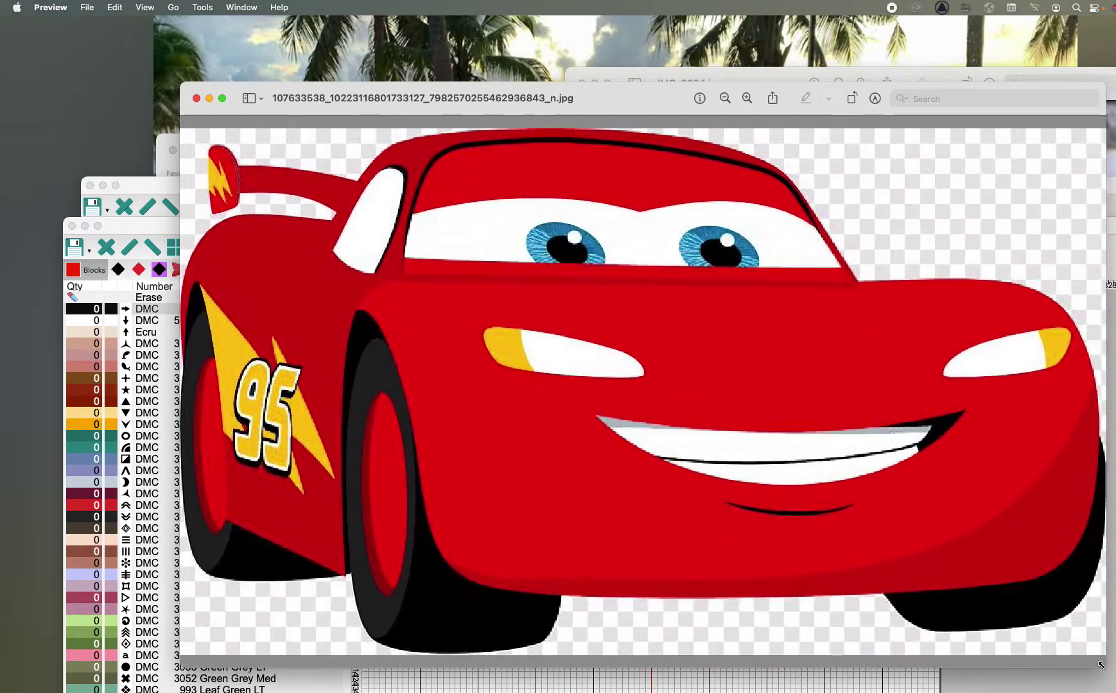
{"action": "left_click_drag", "start_coordinate": [631, 98], "coordinate": [456, 42]}
{"action": "left_click_drag", "start_coordinate": [929, 610], "coordinate": [1083, 647]}
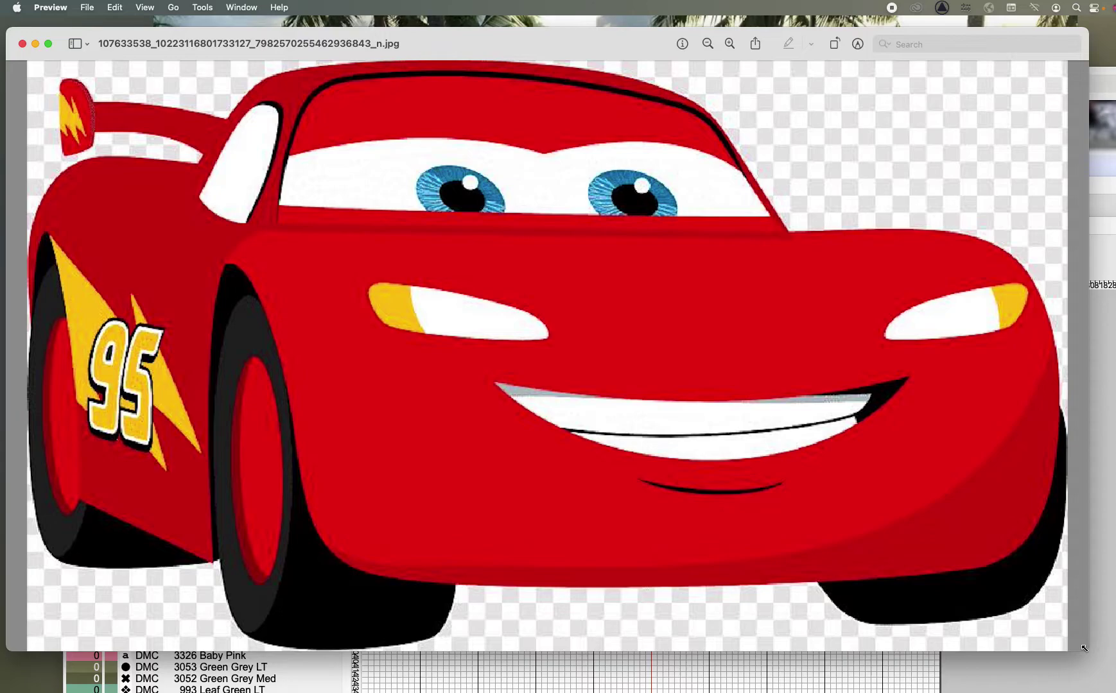
{"action": "left_click_drag", "start_coordinate": [1084, 646], "coordinate": [1070, 681]}
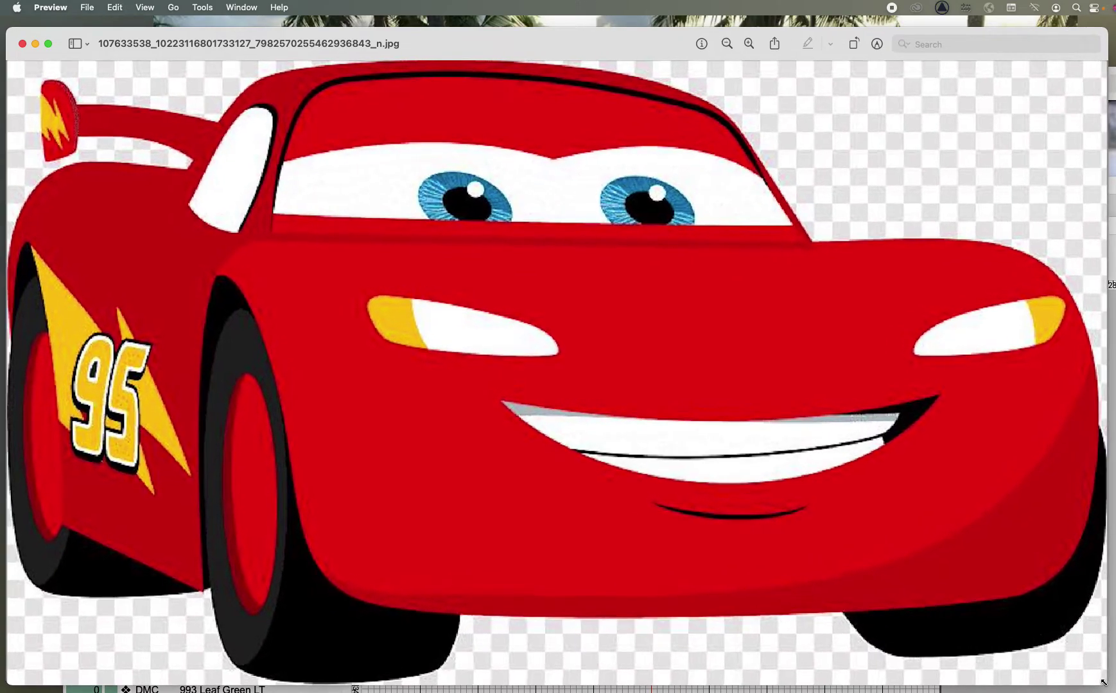
{"action": "mouse_move", "coordinate": [1069, 679]}
{"action": "left_mouse_down"}
{"action": "mouse_move", "coordinate": [993, 605]}
{"action": "mouse_move", "coordinate": [733, 443]}
{"action": "mouse_move", "coordinate": [892, 472]}
{"action": "left_mouse_up"}
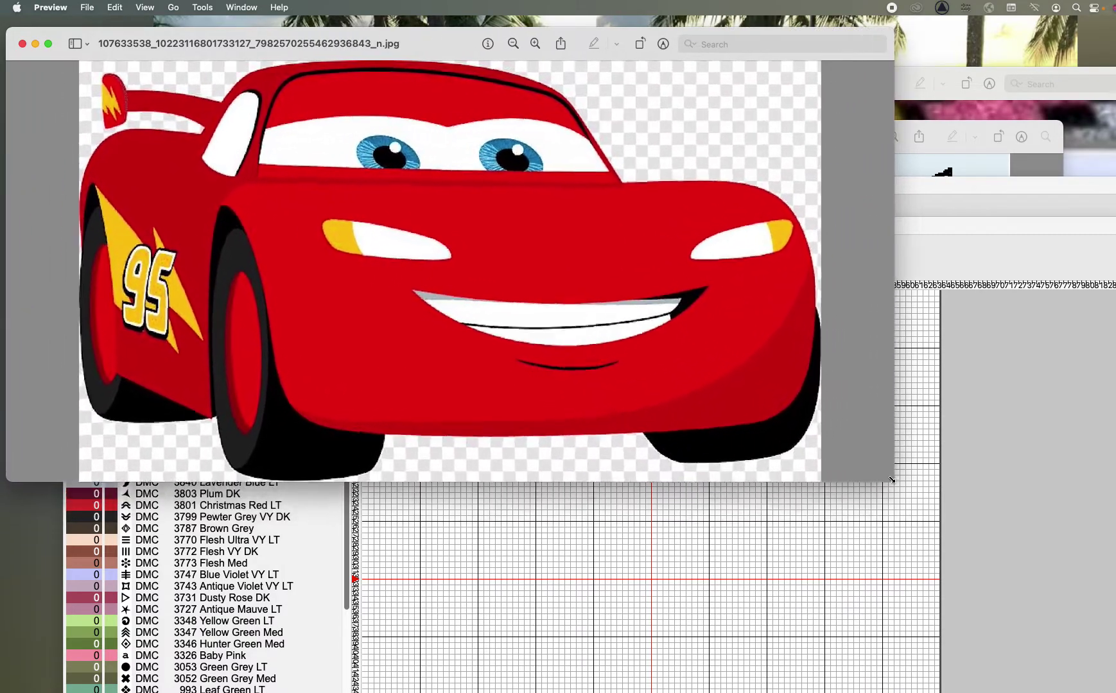
{"action": "left_click_drag", "start_coordinate": [891, 472], "coordinate": [942, 521]}
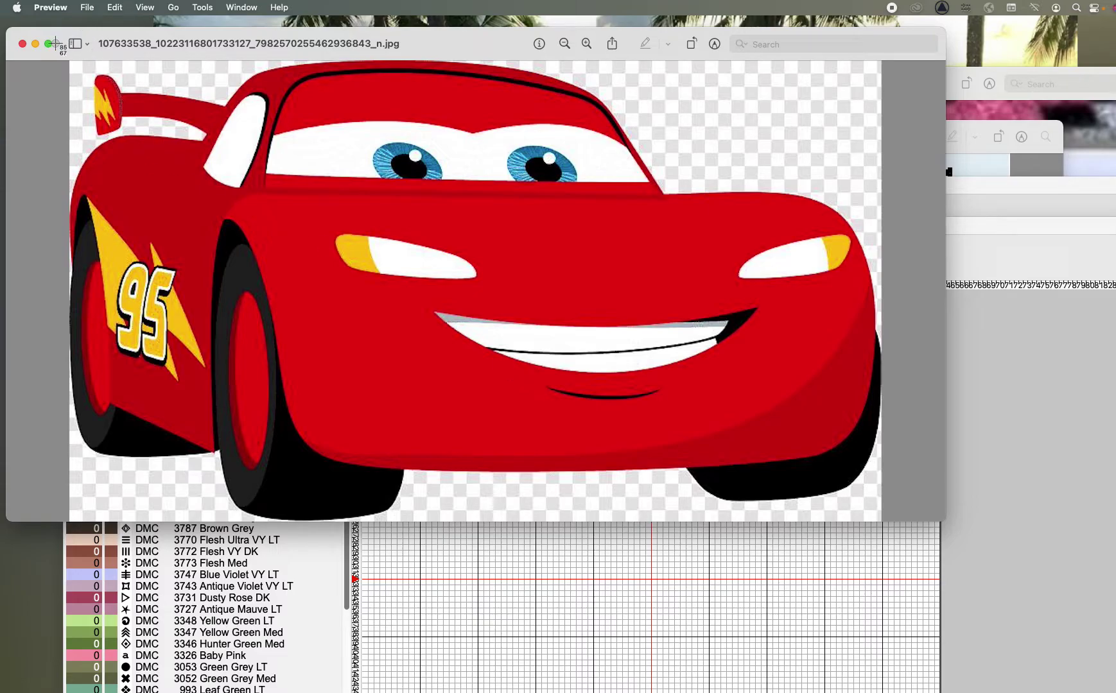
- Capture a region of the car image, close it, and return to the blank chart
{"action": "mouse_move", "coordinate": [51, 38]}
{"action": "left_mouse_down"}
{"action": "mouse_move", "coordinate": [663, 200]}
{"action": "mouse_move", "coordinate": [925, 542]}
{"action": "mouse_move", "coordinate": [906, 547]}
{"action": "left_mouse_up"}
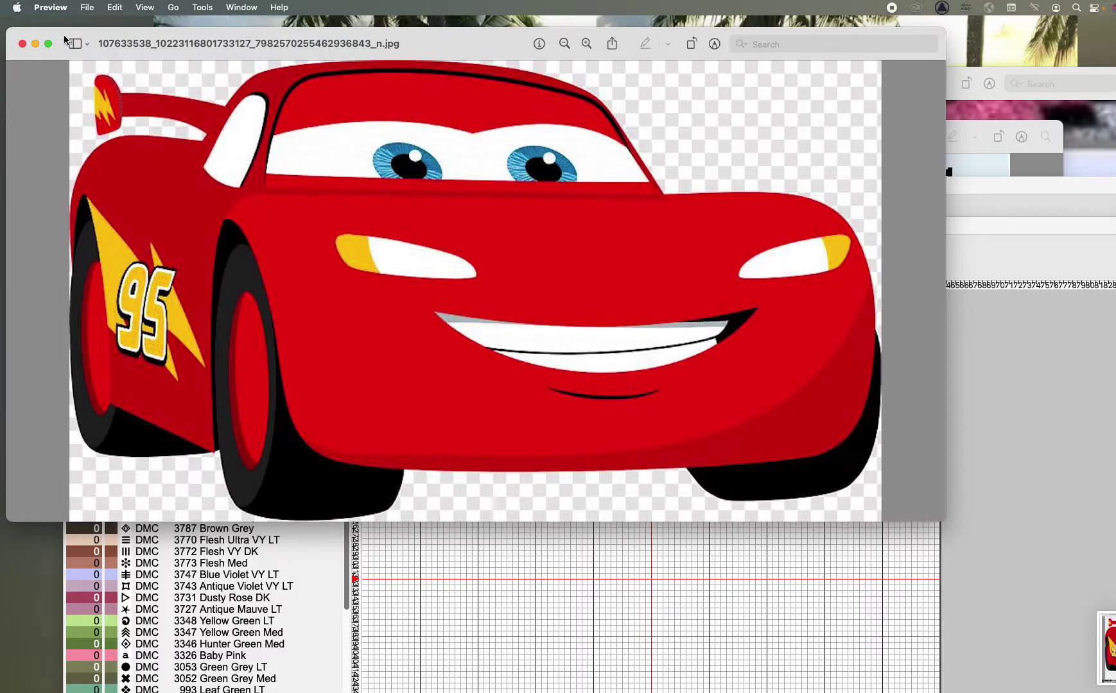
{"action": "left_click", "coordinate": [22, 48]}
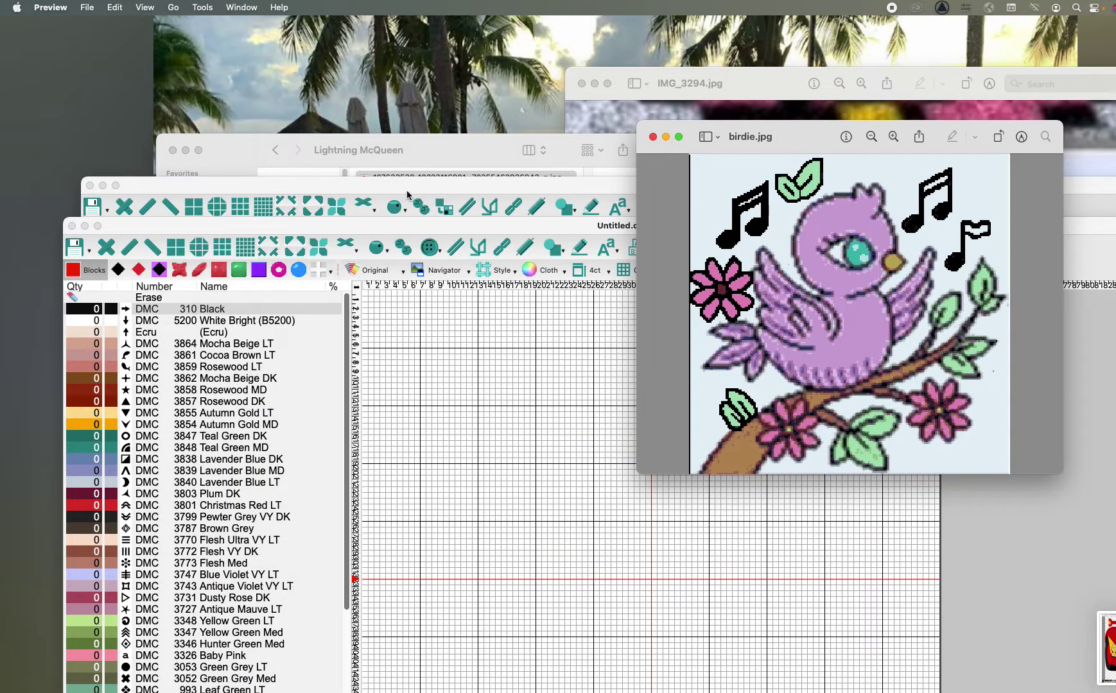
{"action": "left_click", "coordinate": [363, 177]}
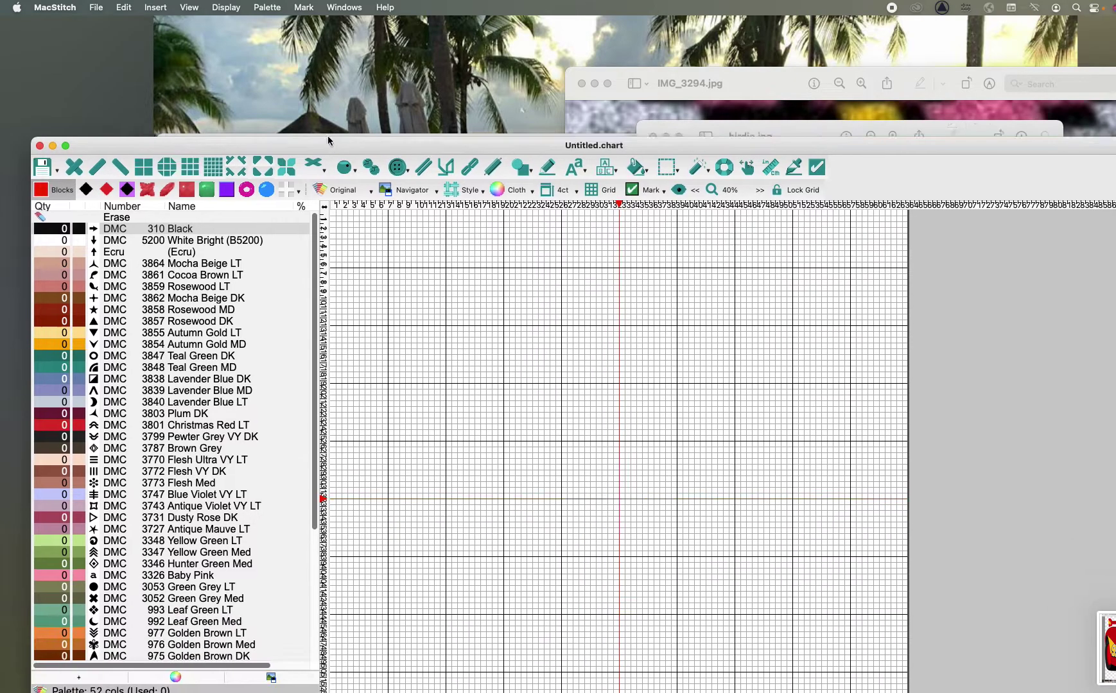
- Start an Import picture into stitches and load the car screenshot from the Desktop
{"action": "left_click_drag", "start_coordinate": [367, 229], "coordinate": [327, 73]}
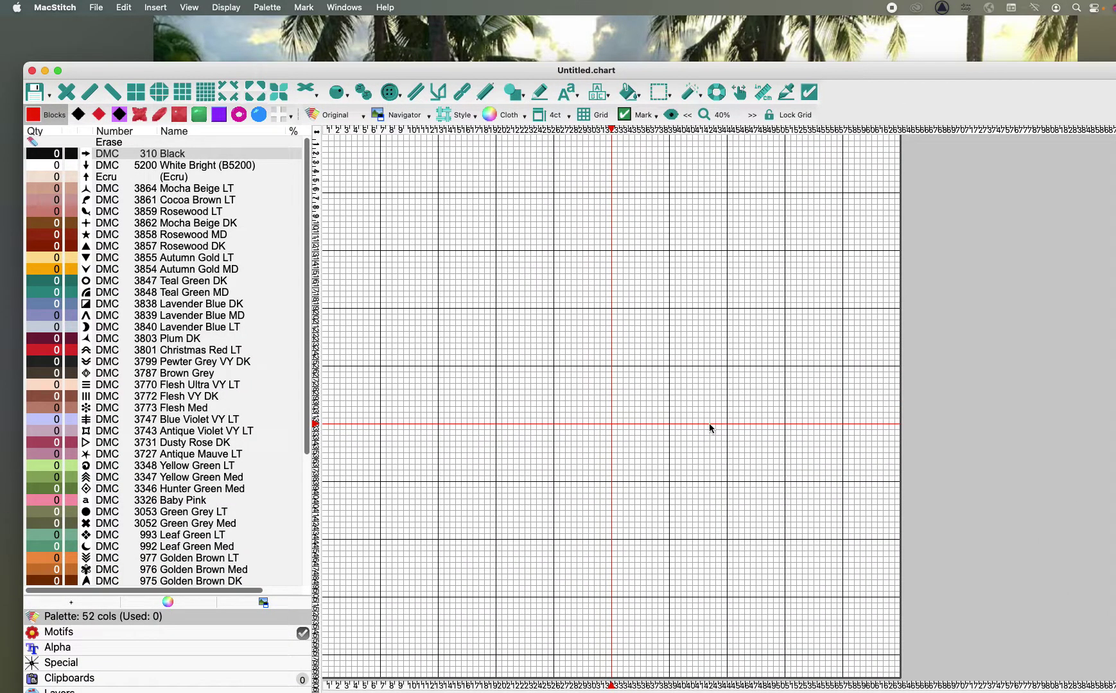
{"action": "left_click", "coordinate": [97, 8]}
{"action": "mouse_move", "coordinate": [141, 160]}
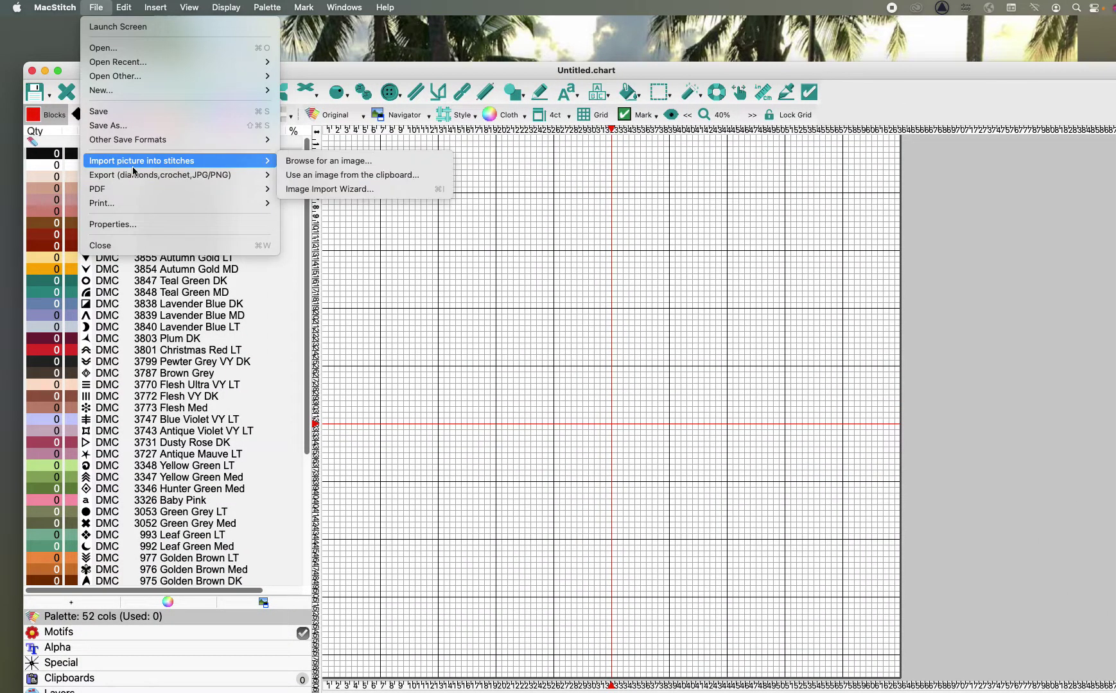
{"action": "left_click", "coordinate": [319, 162]}
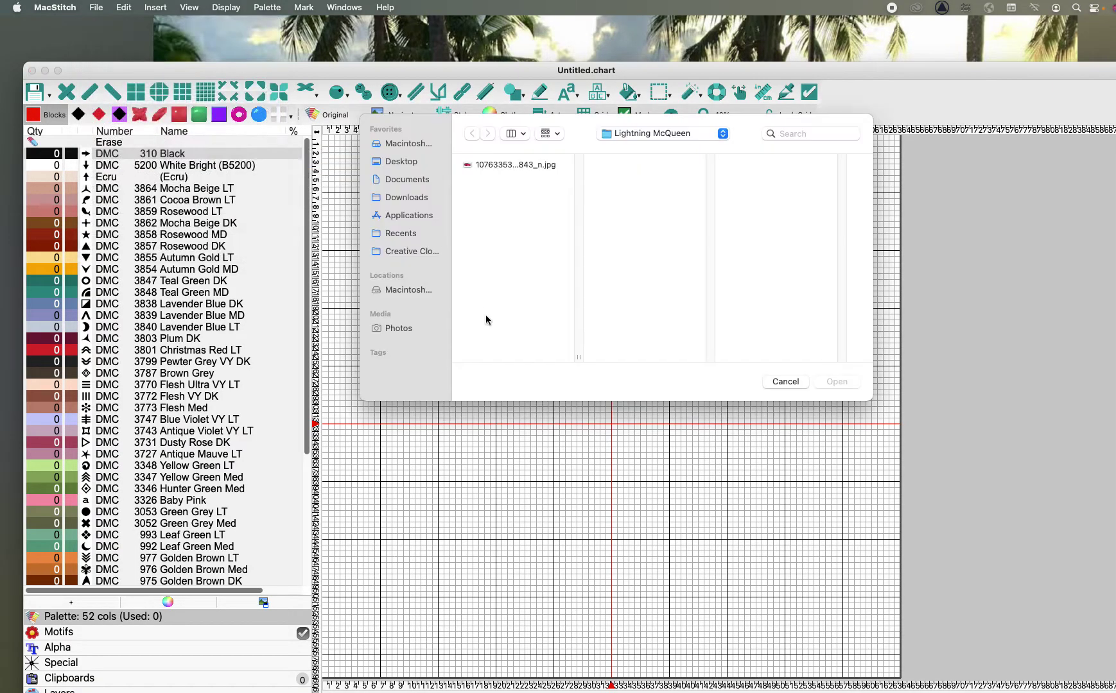
{"action": "left_click", "coordinate": [401, 162]}
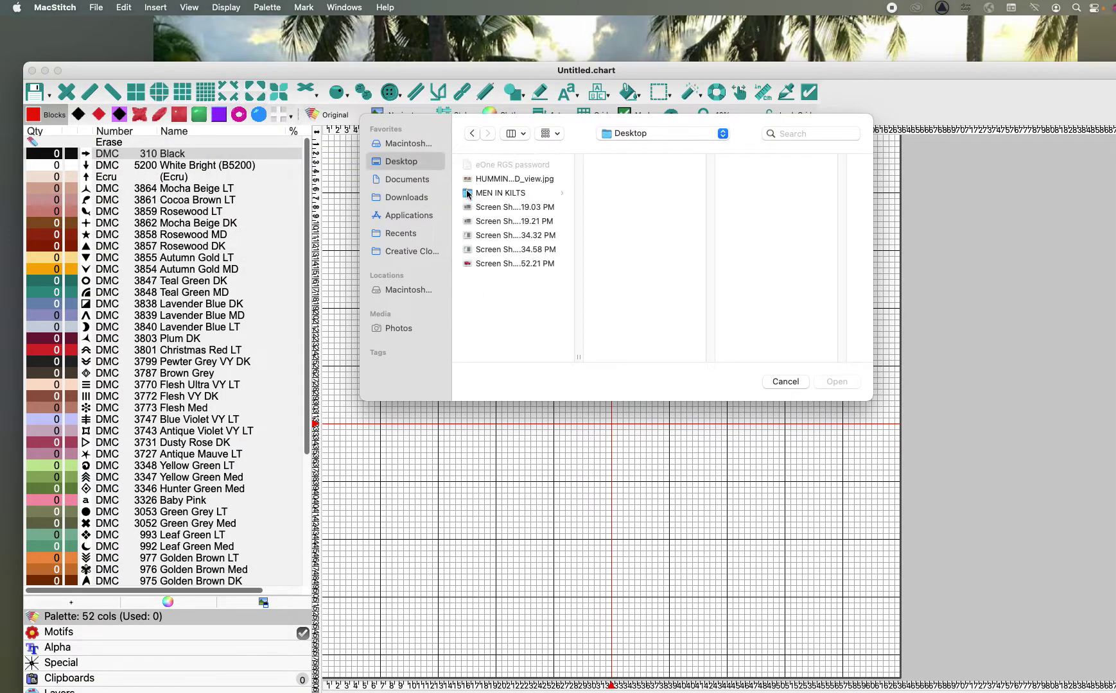
{"action": "left_click", "coordinate": [514, 264]}
{"action": "left_click", "coordinate": [836, 382]}
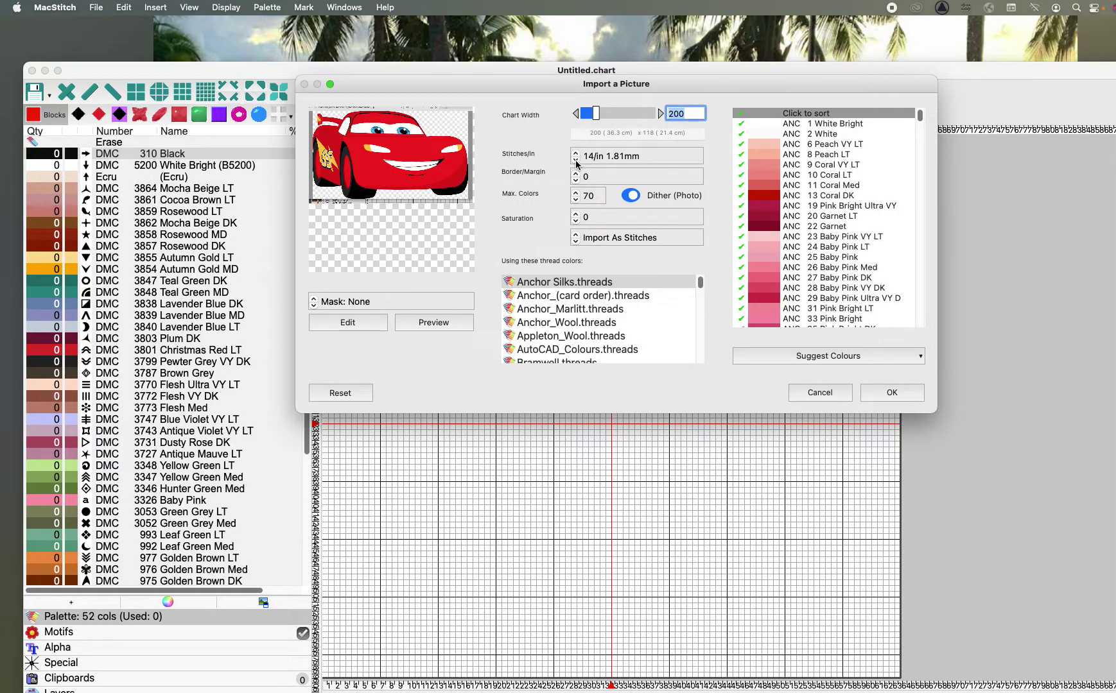
- Set the import to 4 stitches per inch, maximum 10 colours, dithering off
{"action": "left_click", "coordinate": [575, 156]}
{"action": "left_click", "coordinate": [610, 213]}
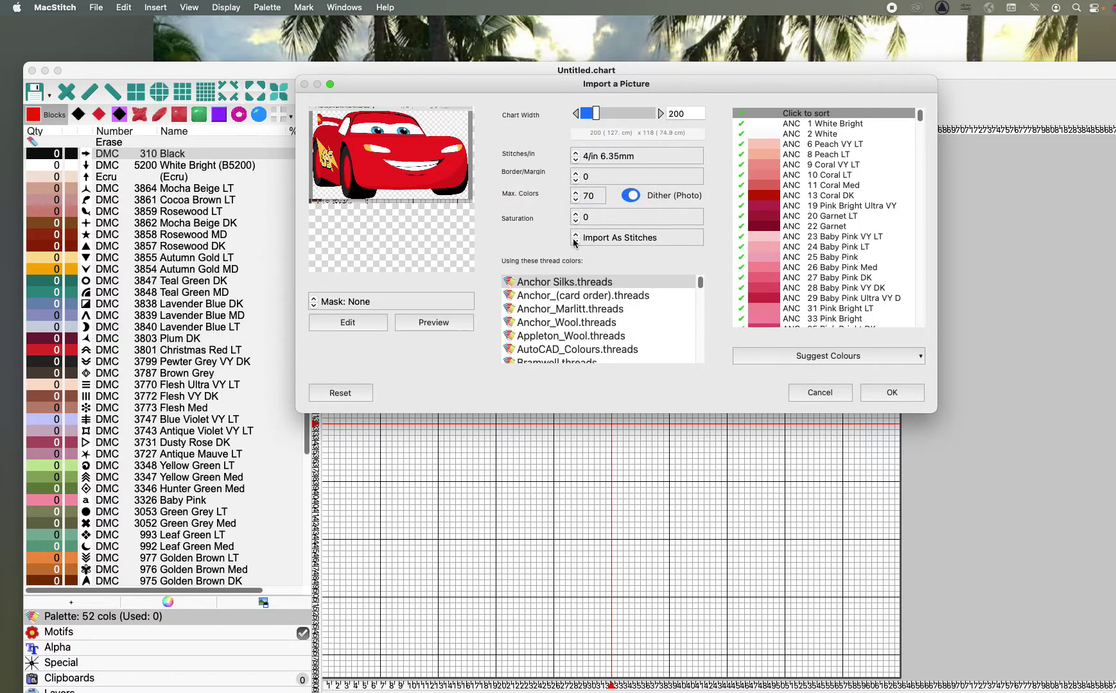
{"action": "left_click", "coordinate": [575, 237]}
{"action": "left_click", "coordinate": [574, 195]}
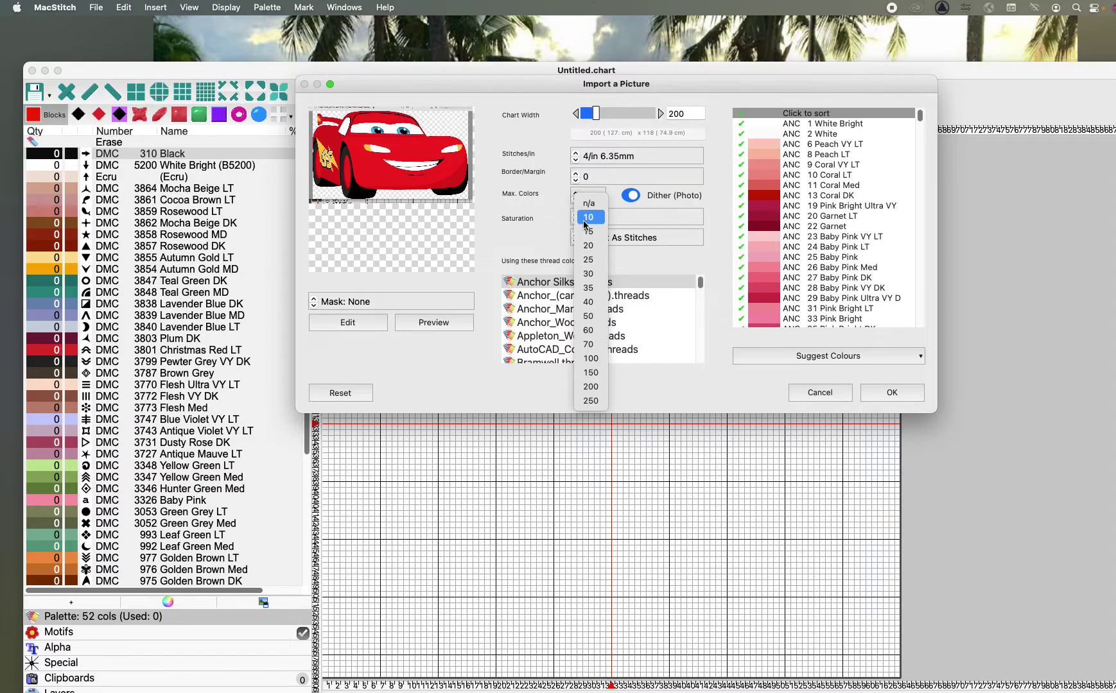
{"action": "left_click", "coordinate": [585, 218]}
{"action": "left_click", "coordinate": [630, 195]}
{"action": "scroll", "coordinate": [602, 317], "scroll_direction": "down", "scroll_amount": 5}
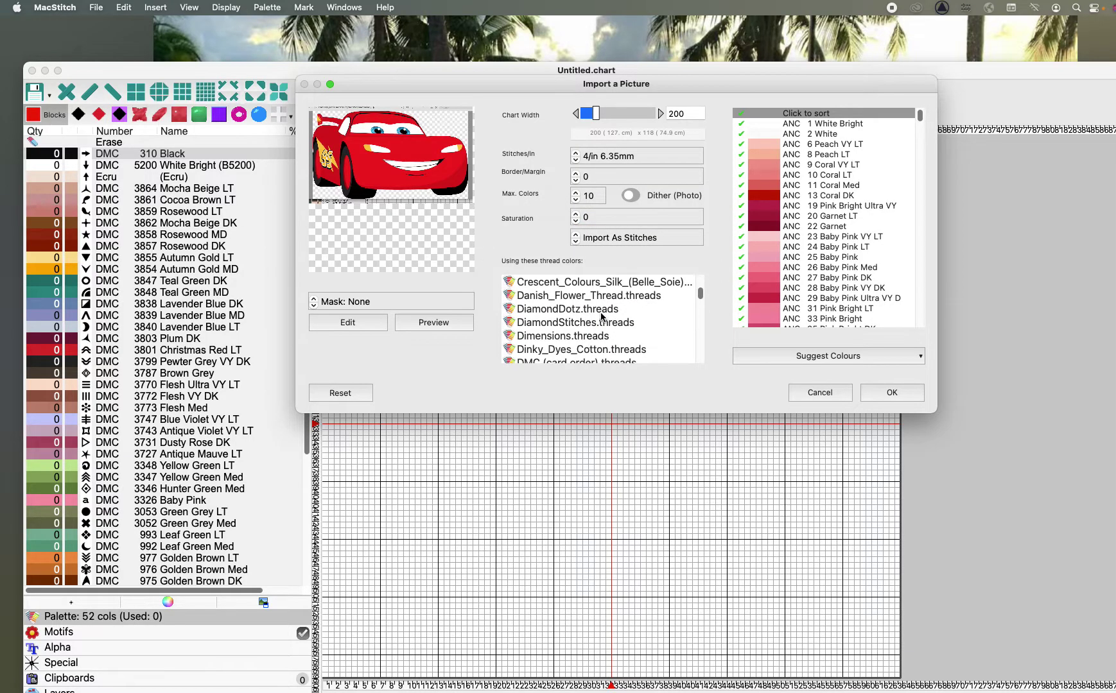
{"action": "scroll", "coordinate": [601, 318], "scroll_direction": "down", "scroll_amount": 3}
{"action": "scroll", "coordinate": [584, 323], "scroll_direction": "down", "scroll_amount": 3}
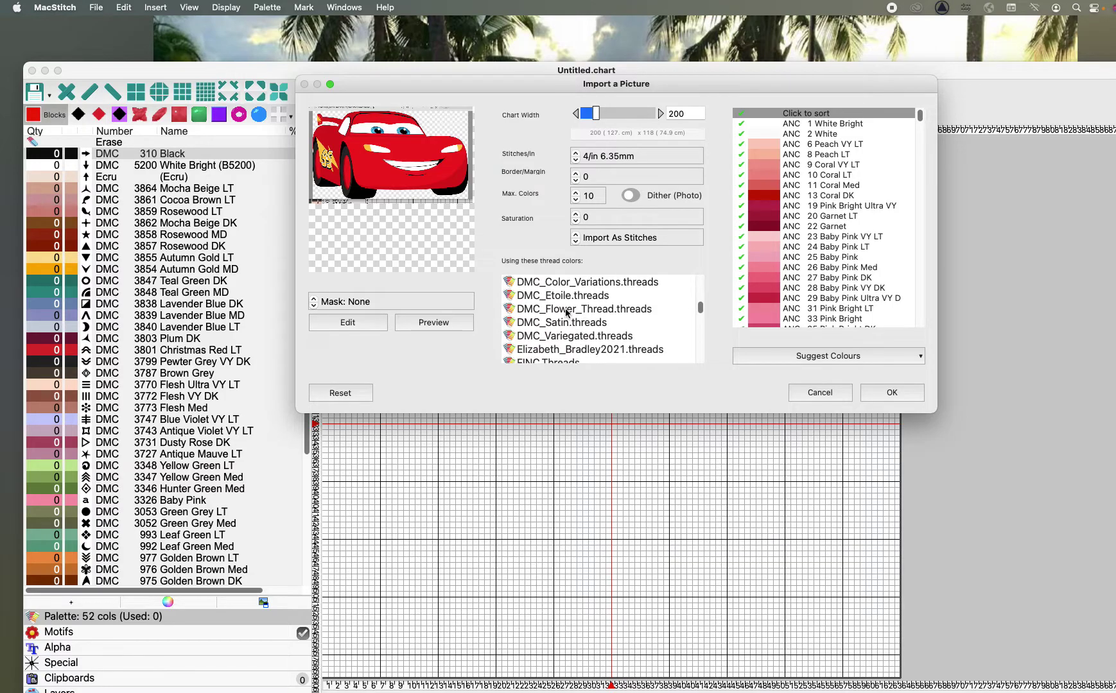
{"action": "scroll", "coordinate": [700, 311], "scroll_direction": "up", "scroll_amount": 2}
- Use the DMC thread range, preview the stitched car and convert it into a chart
{"action": "left_click", "coordinate": [547, 283]}
{"action": "left_click", "coordinate": [433, 322]}
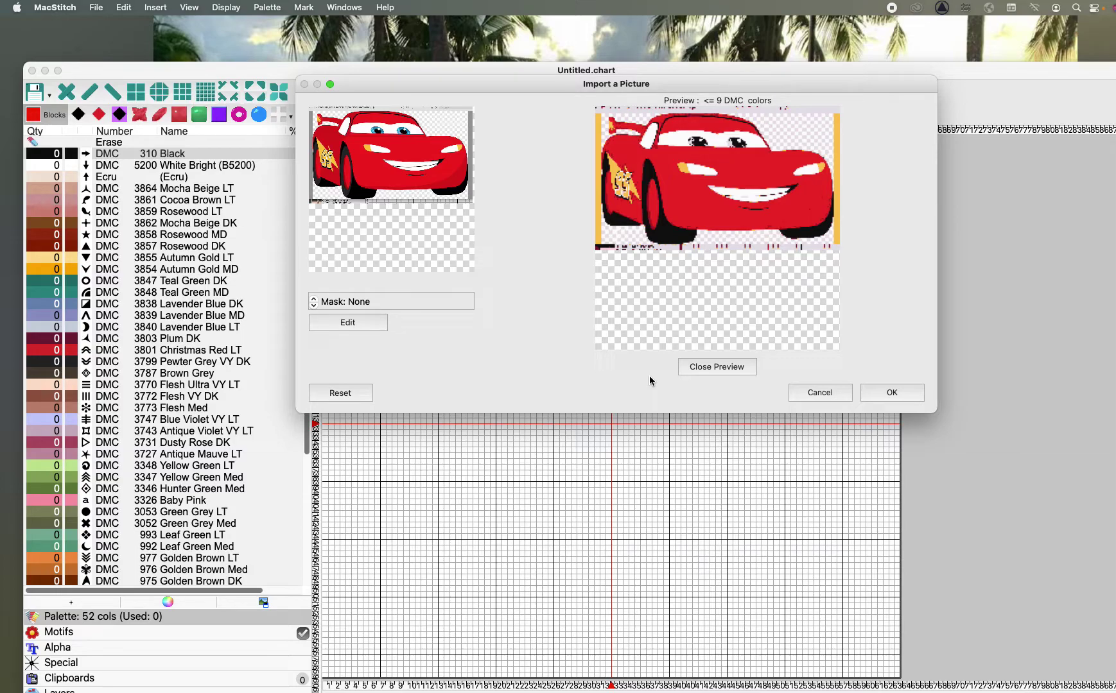
{"action": "left_click", "coordinate": [891, 392]}
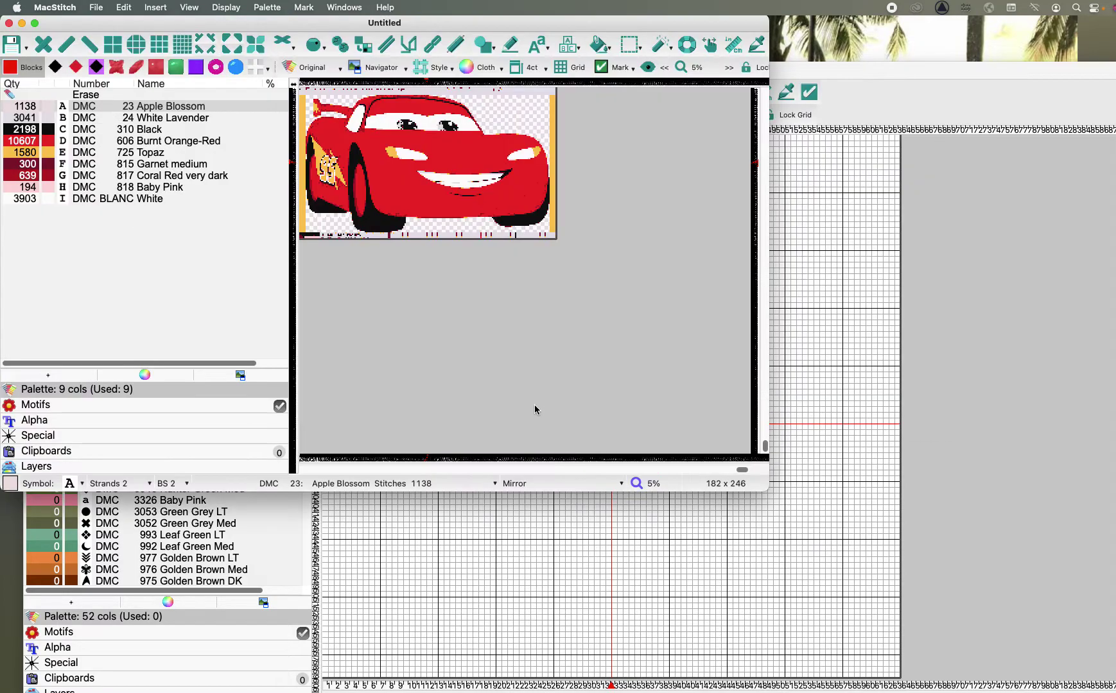
- Set the design size to 200 stitches wide with ratio kept, declining resize-to-fit
{"action": "left_click", "coordinate": [720, 484]}
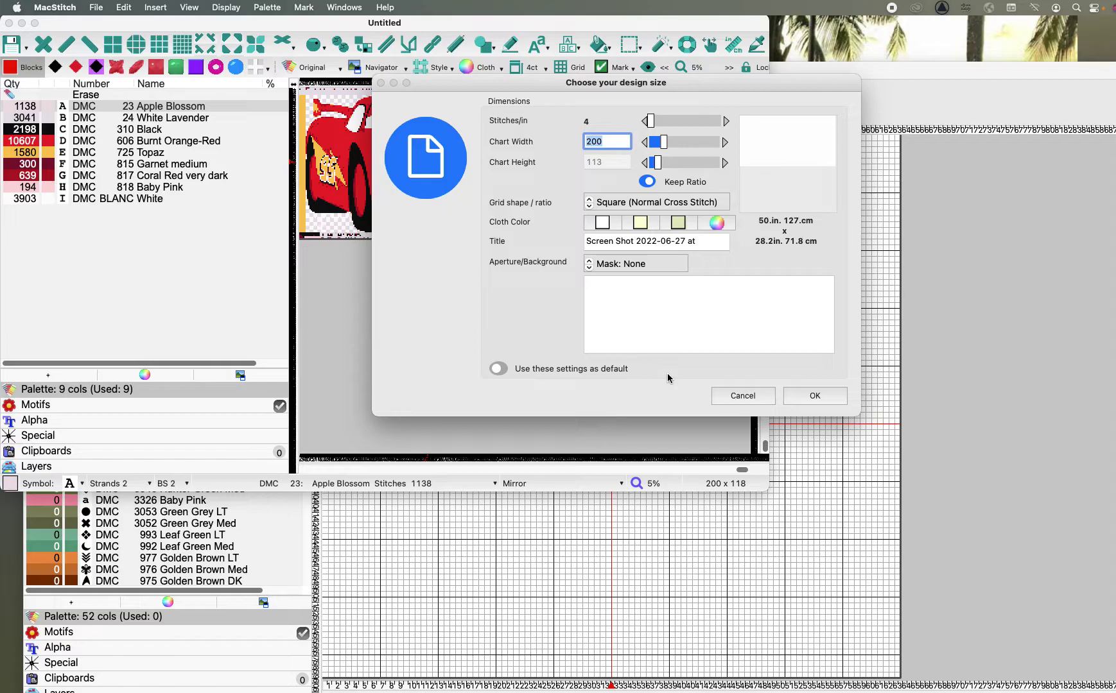
{"action": "left_click", "coordinate": [817, 397]}
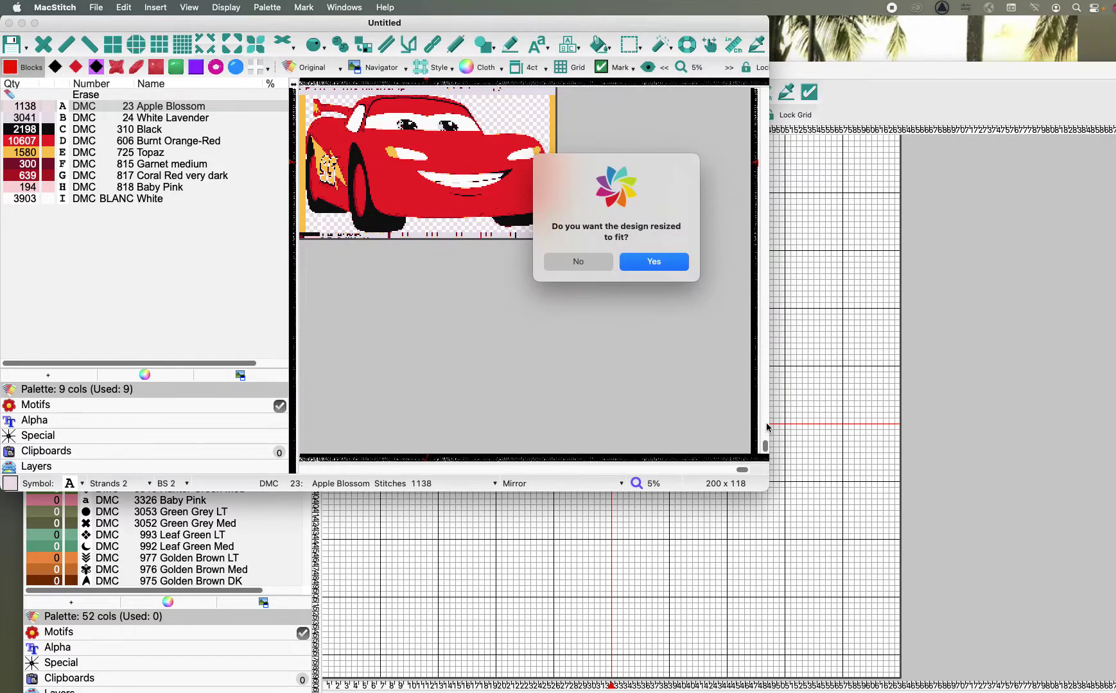
{"action": "left_click", "coordinate": [578, 261]}
- Enlarge the chart window, zoom in and select DMC 310 Black in the palette
{"action": "left_click_drag", "start_coordinate": [765, 488], "coordinate": [1009, 501]}
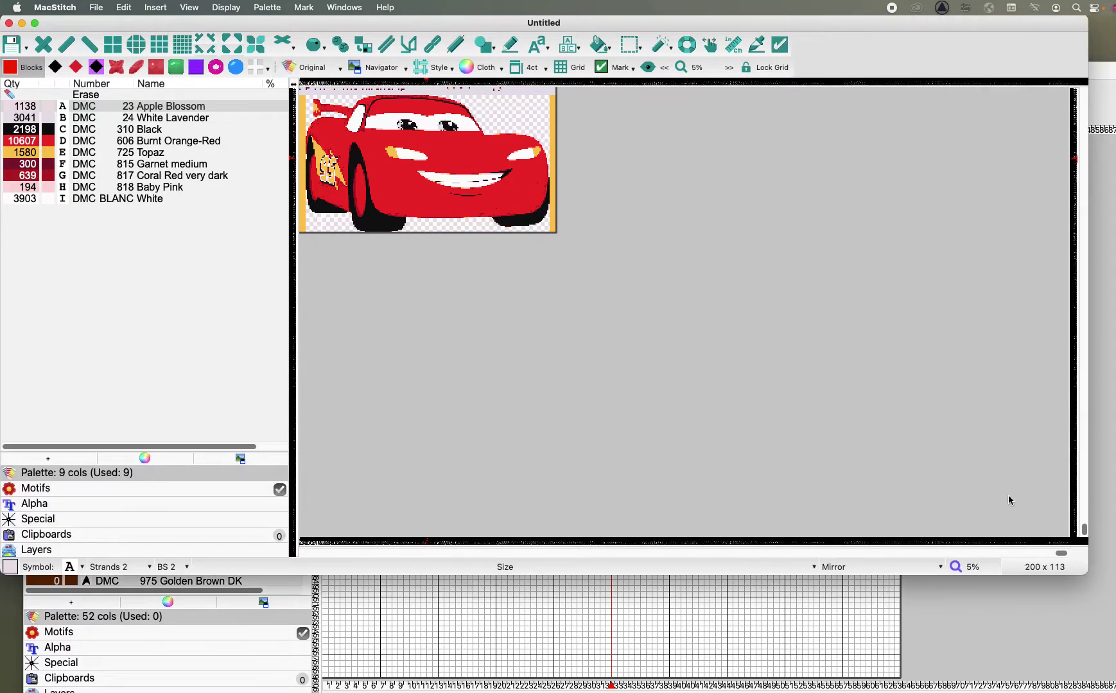
{"action": "key", "text": "super+plus"}
{"action": "key", "text": "super+plus"}
{"action": "key", "text": "super+plus"}
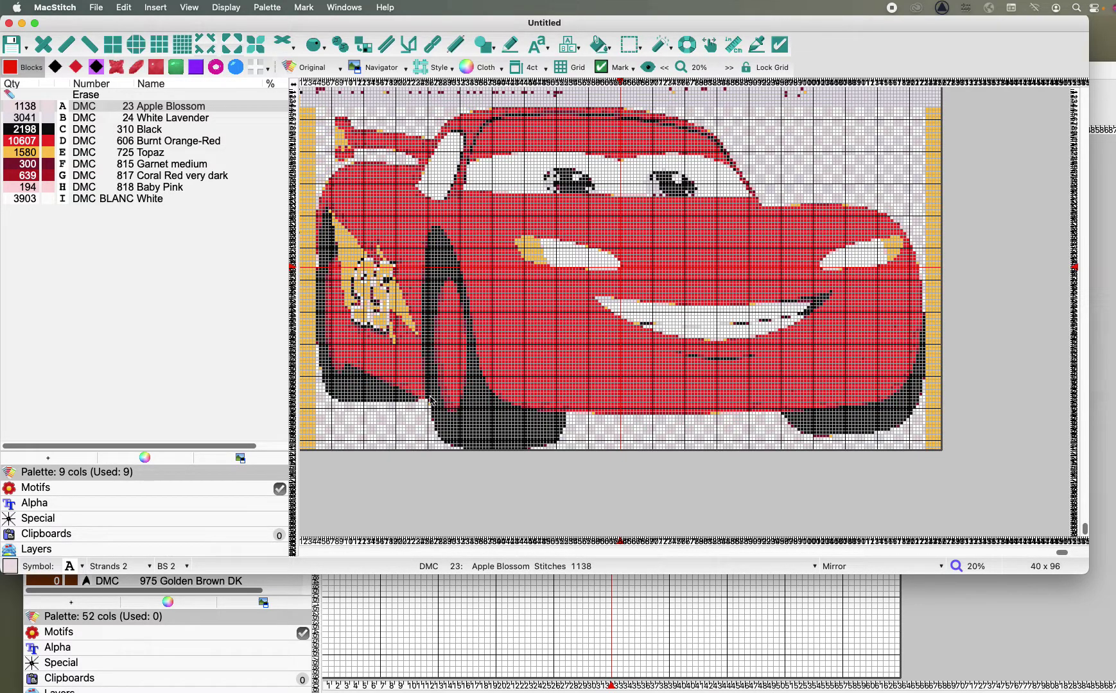
{"action": "left_click", "coordinate": [119, 132]}
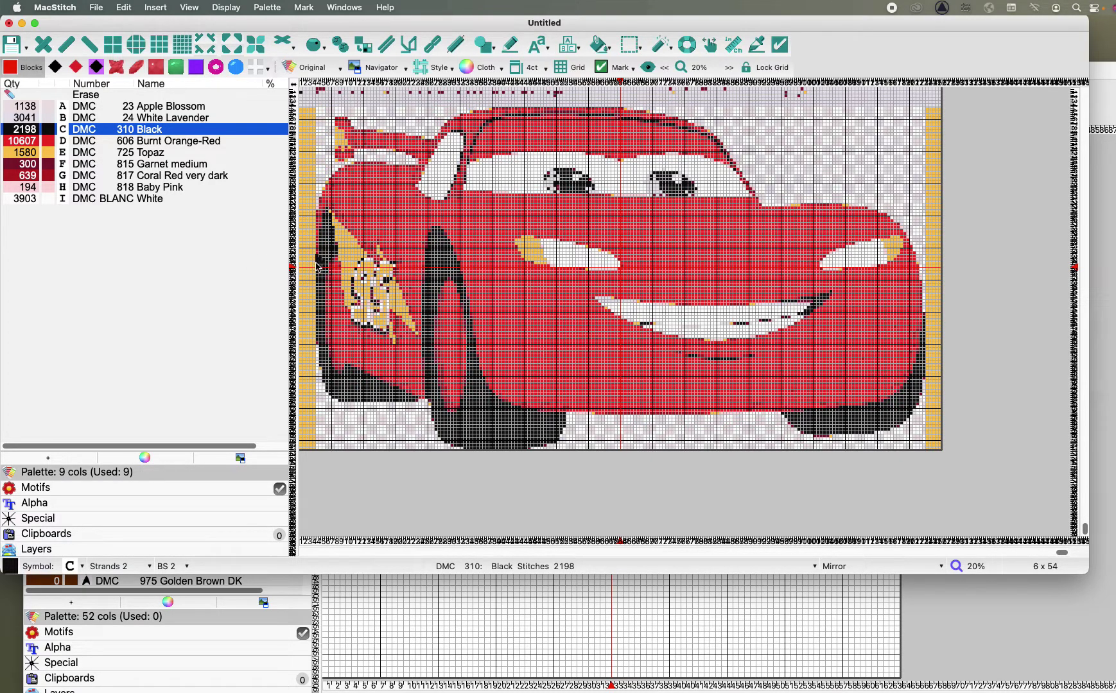
- Pen black over stray stitches along the car's left edge and 95 decal, undo once, then under the right wheel
{"action": "left_click_drag", "start_coordinate": [318, 265], "coordinate": [314, 292]}
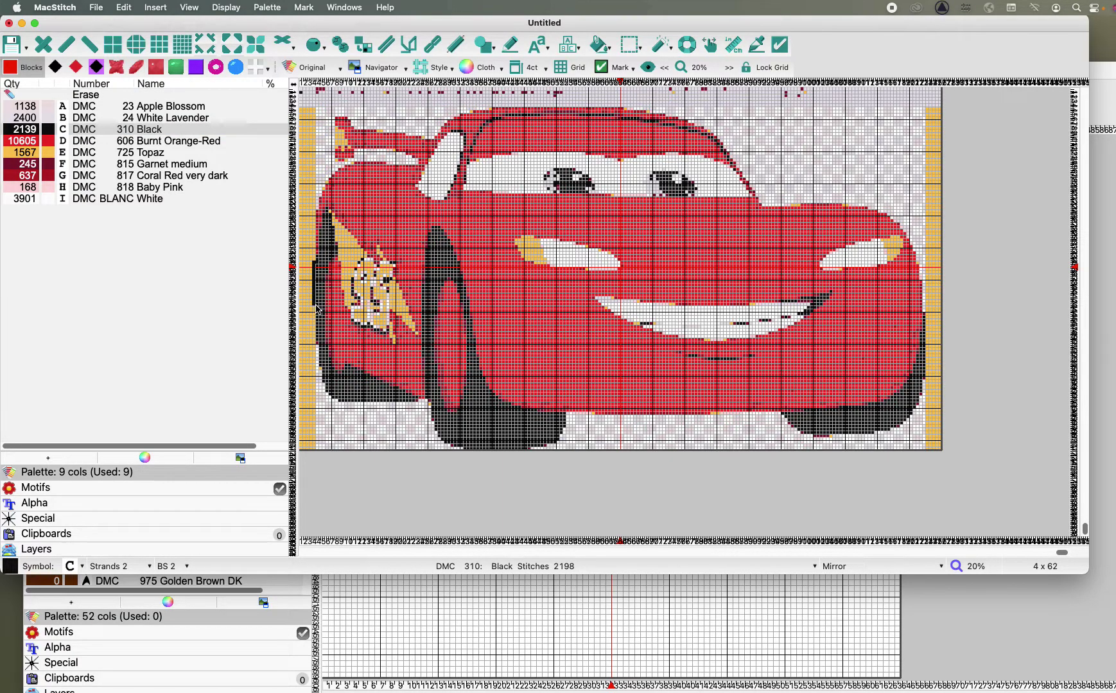
{"action": "left_click_drag", "start_coordinate": [319, 305], "coordinate": [309, 352]}
{"action": "left_click_drag", "start_coordinate": [338, 266], "coordinate": [331, 268]}
{"action": "left_click_drag", "start_coordinate": [321, 368], "coordinate": [323, 373]}
{"action": "left_click", "coordinate": [343, 415]}
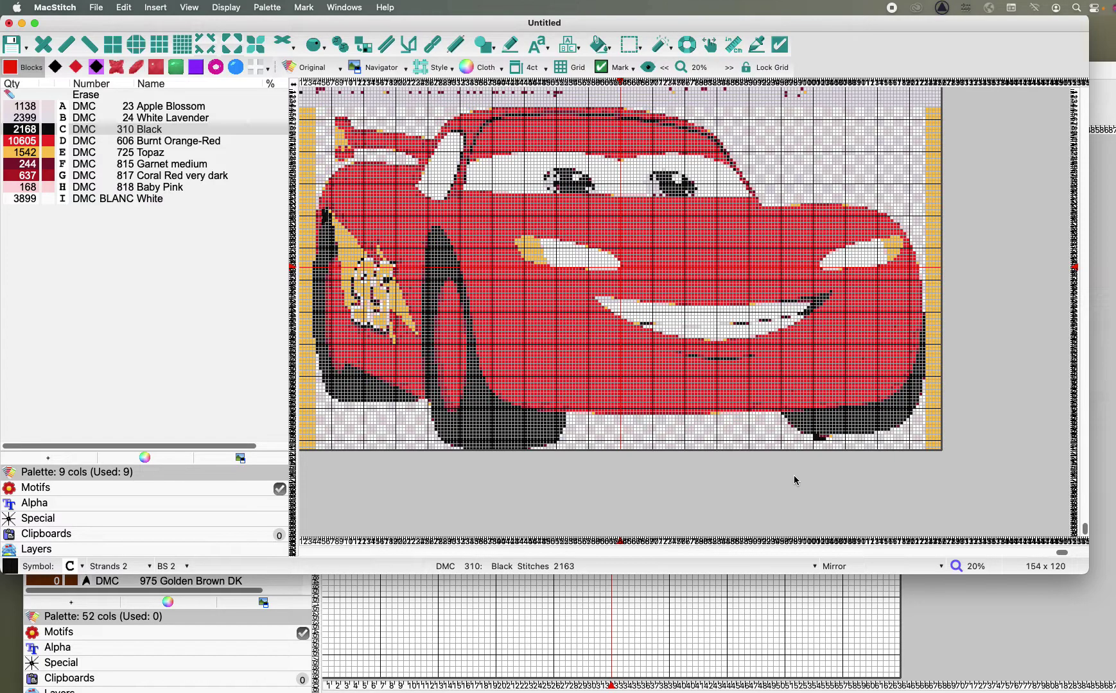
{"action": "key", "text": "super+z"}
{"action": "left_click_drag", "start_coordinate": [816, 437], "coordinate": [824, 437]}
- Eyedrop the red from the chart and recolour stray stitches below the mouth, undoing once
{"action": "key", "text": "super+plus"}
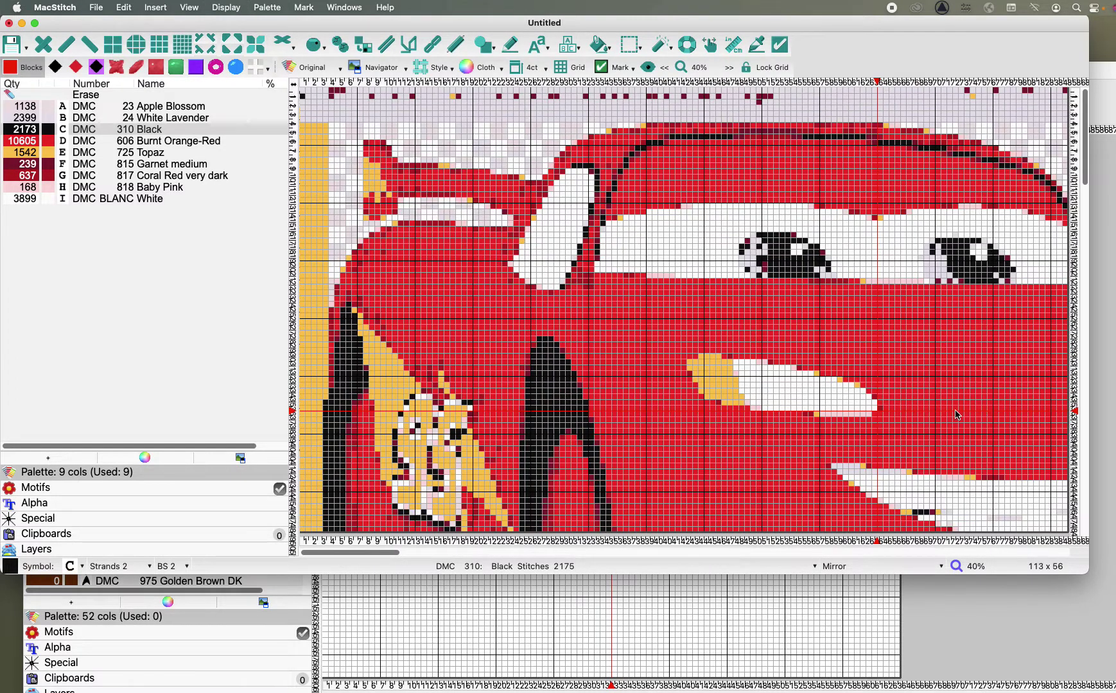
{"action": "key", "text": "super+g"}
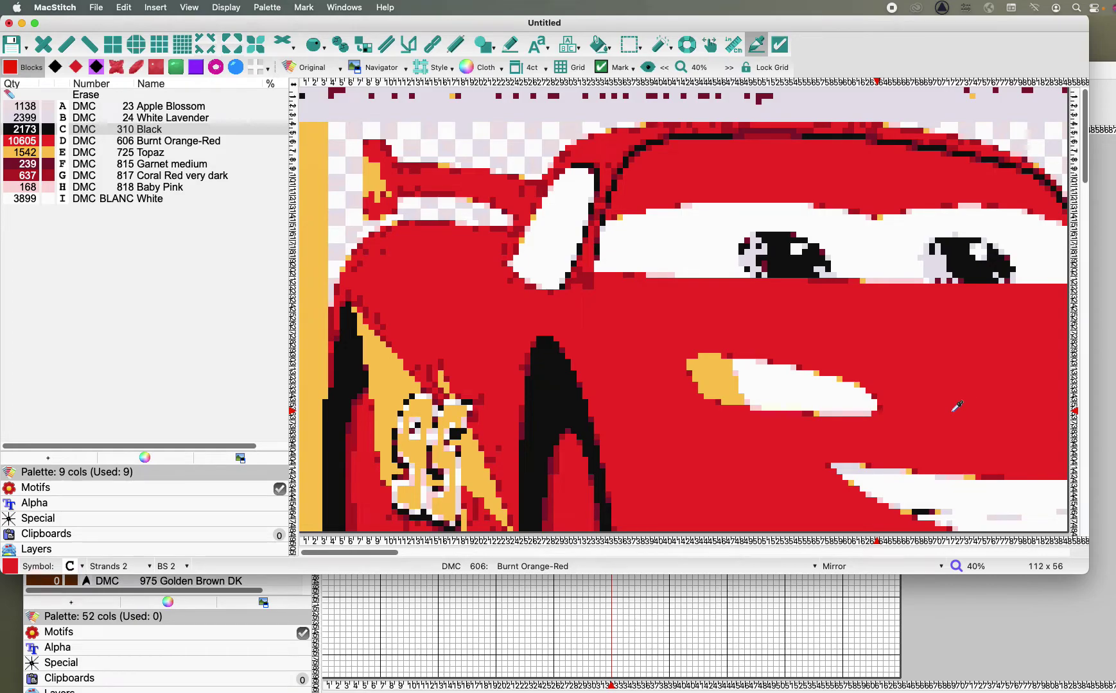
{"action": "scroll", "coordinate": [956, 406], "scroll_direction": "down", "scroll_amount": 8}
{"action": "scroll", "coordinate": [924, 409], "scroll_direction": "right", "scroll_amount": 5}
{"action": "scroll", "coordinate": [893, 410], "scroll_direction": "right", "scroll_amount": 8}
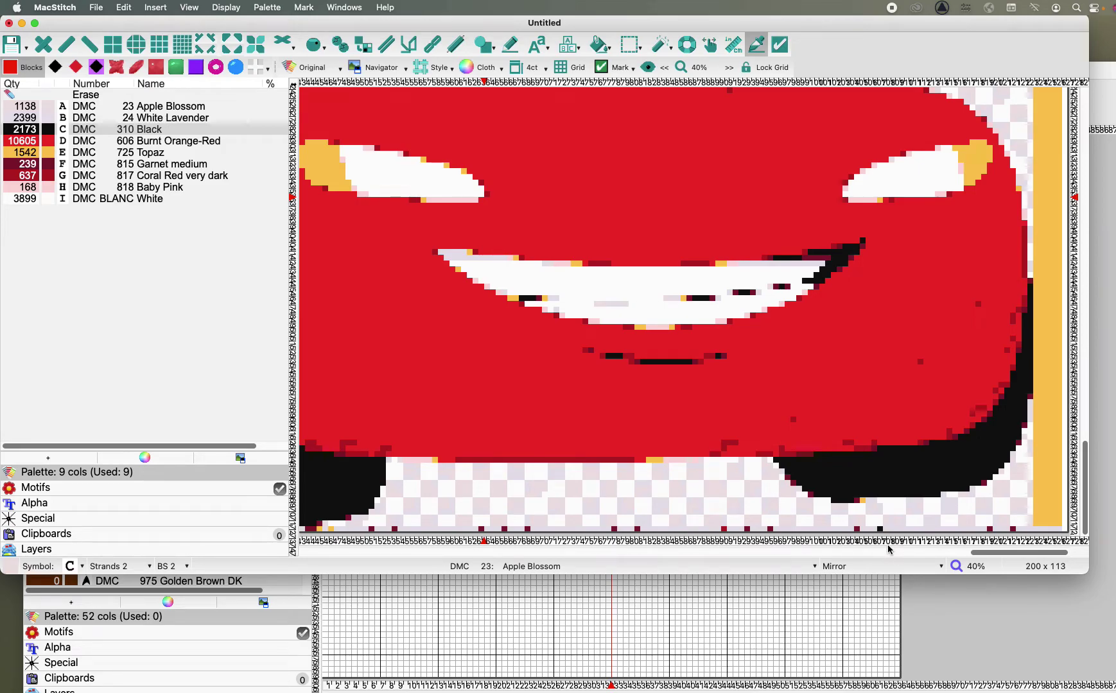
{"action": "left_click", "coordinate": [546, 209]}
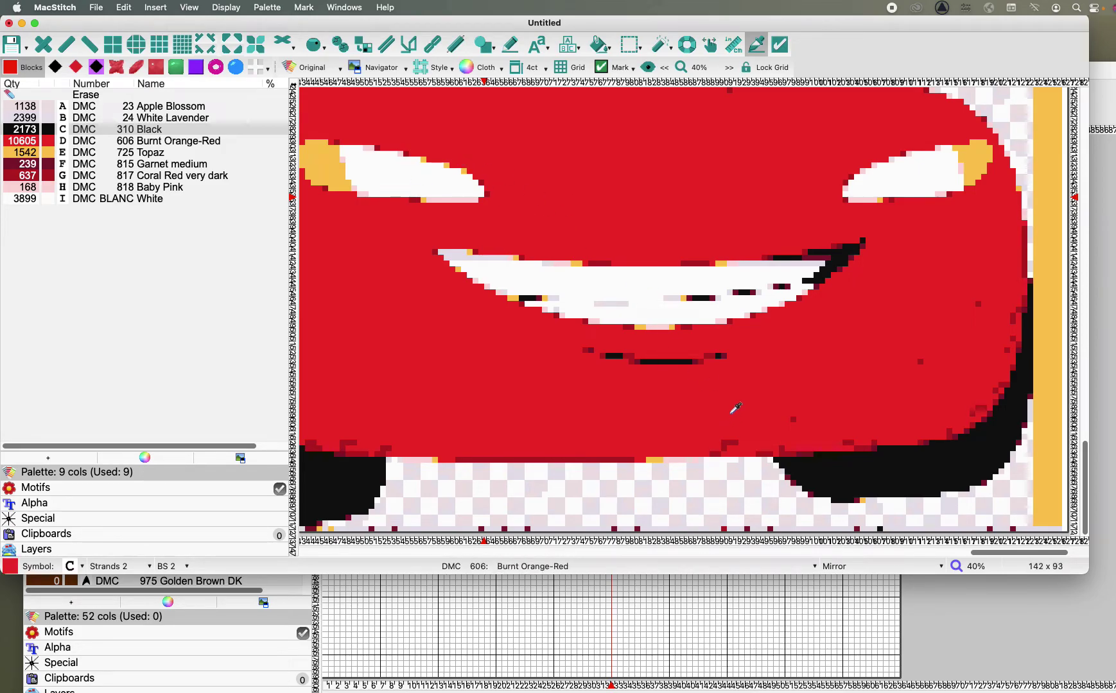
{"action": "left_click", "coordinate": [837, 500]}
{"action": "key", "text": "super+z"}
{"action": "left_click", "coordinate": [748, 427]}
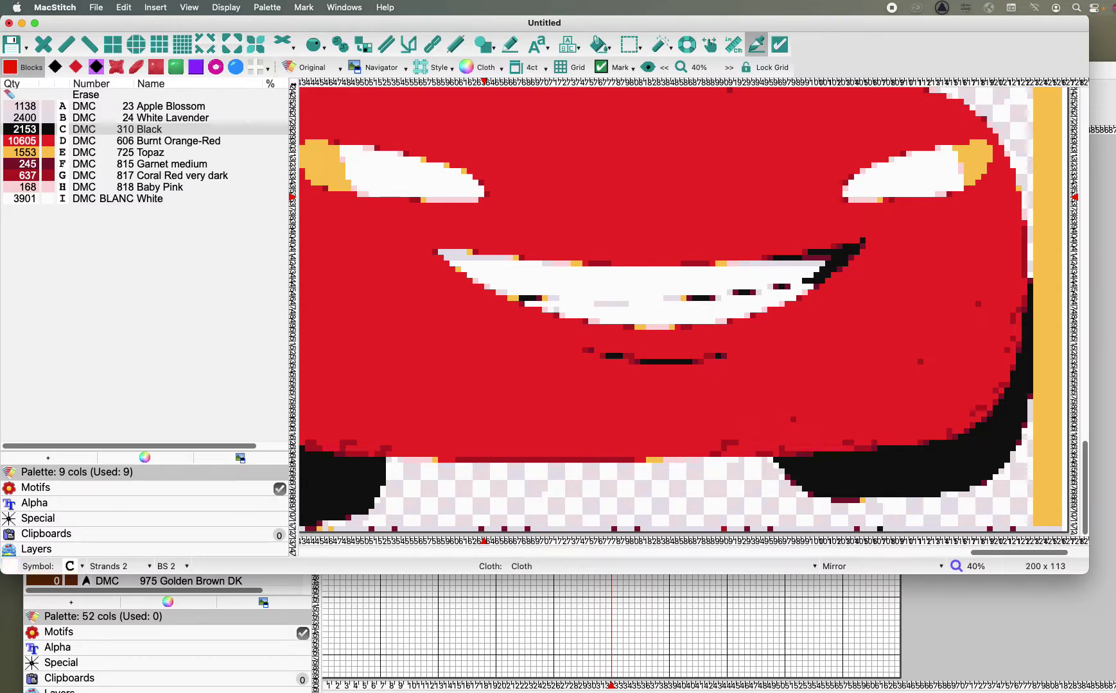
- Reselect 310 Black and zoom out to see the whole car chart
{"action": "left_click", "coordinate": [139, 129]}
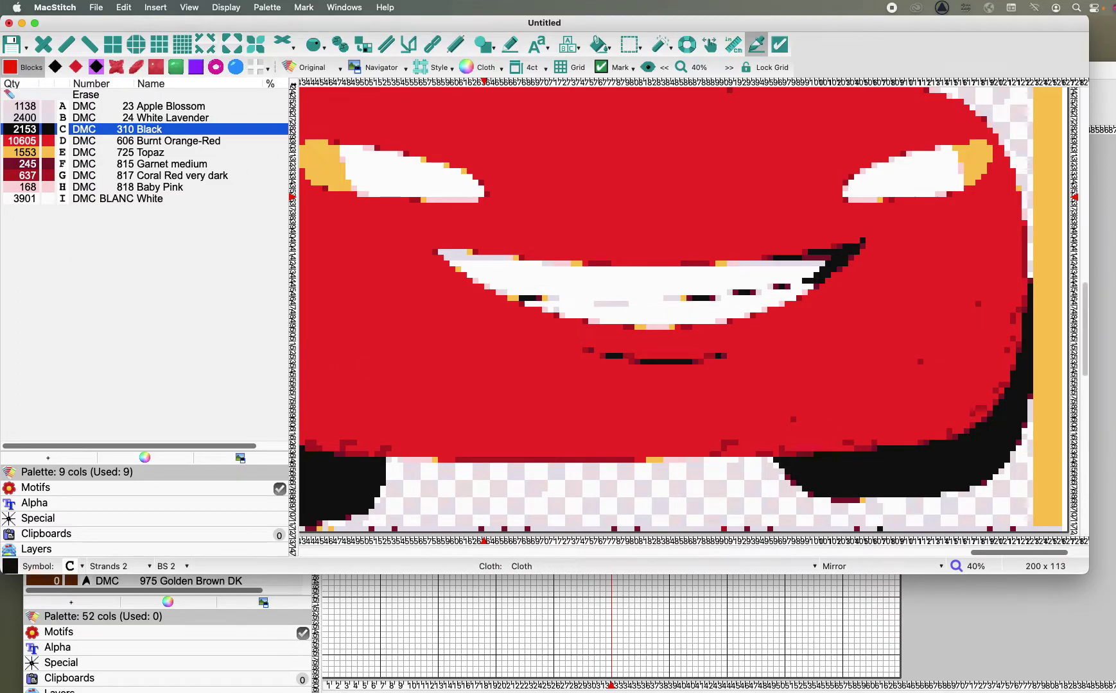
{"action": "scroll", "coordinate": [784, 305], "scroll_direction": "up", "scroll_amount": 5}
{"action": "key", "text": "super+minus"}
{"action": "key", "text": "super+minus"}
{"action": "key", "text": "super+minus"}
{"action": "key", "text": "super+minus"}
{"action": "key", "text": "super+minus"}
{"action": "key", "text": "super+minus"}
{"action": "key", "text": "super+plus"}
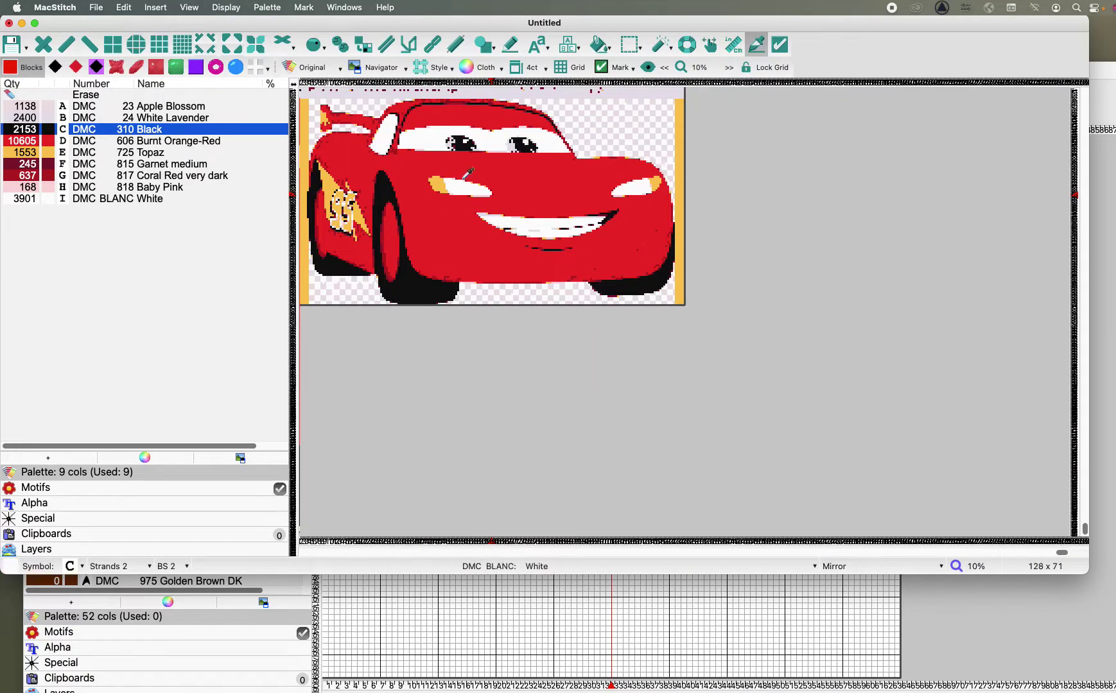
- Switch the Cloth display to Stitches on cloth, then back to the flat dyed canvas view
{"action": "left_click", "coordinate": [96, 7]}
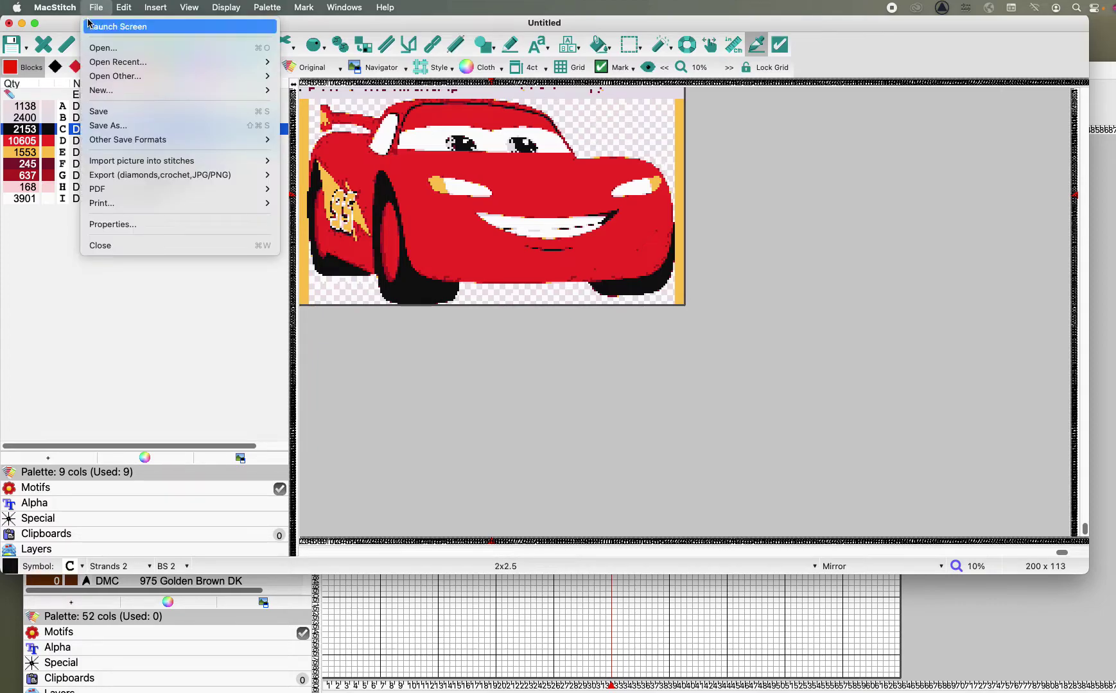
{"action": "left_click", "coordinate": [21, 74]}
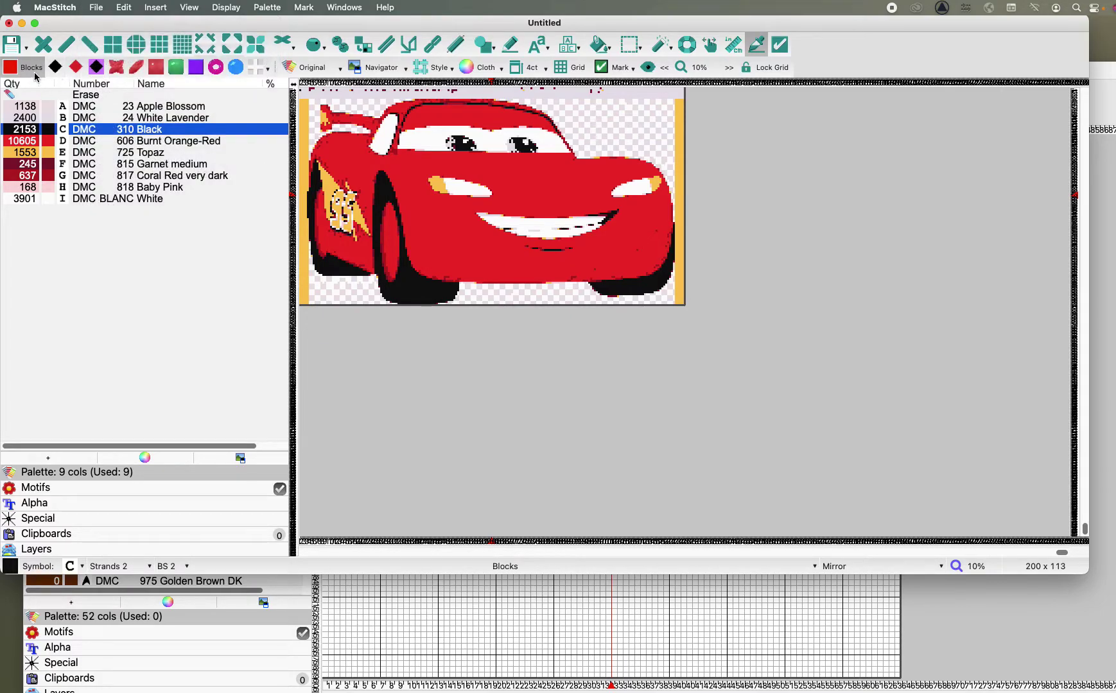
{"action": "left_click", "coordinate": [183, 129]}
{"action": "left_click", "coordinate": [258, 68]}
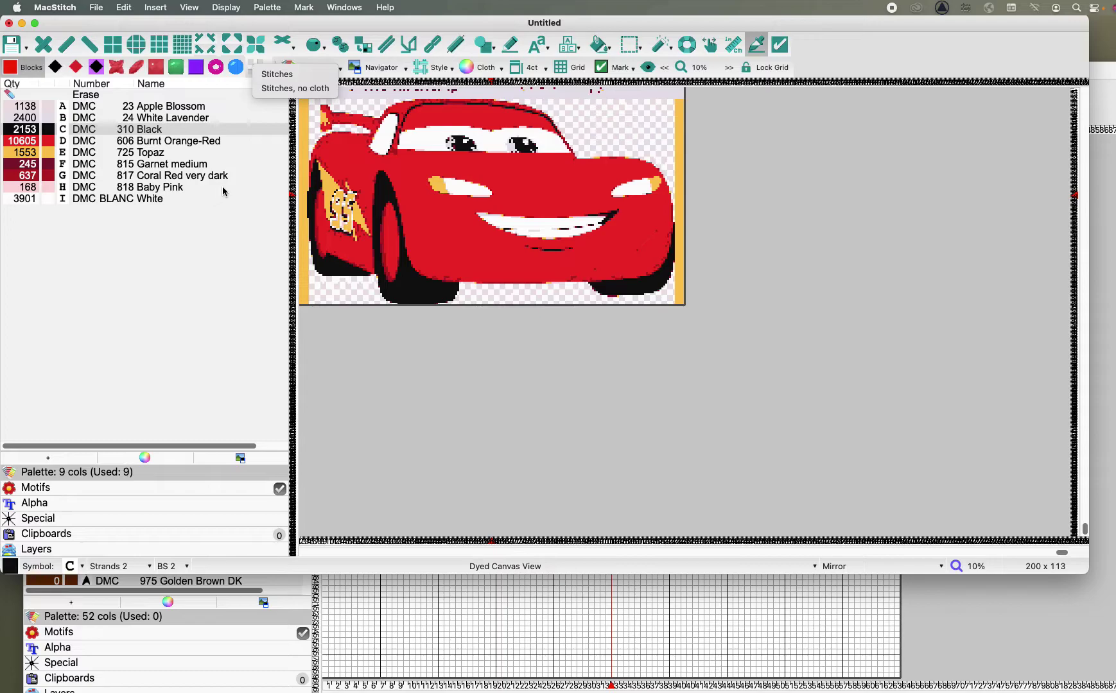
{"action": "left_click", "coordinate": [282, 75]}
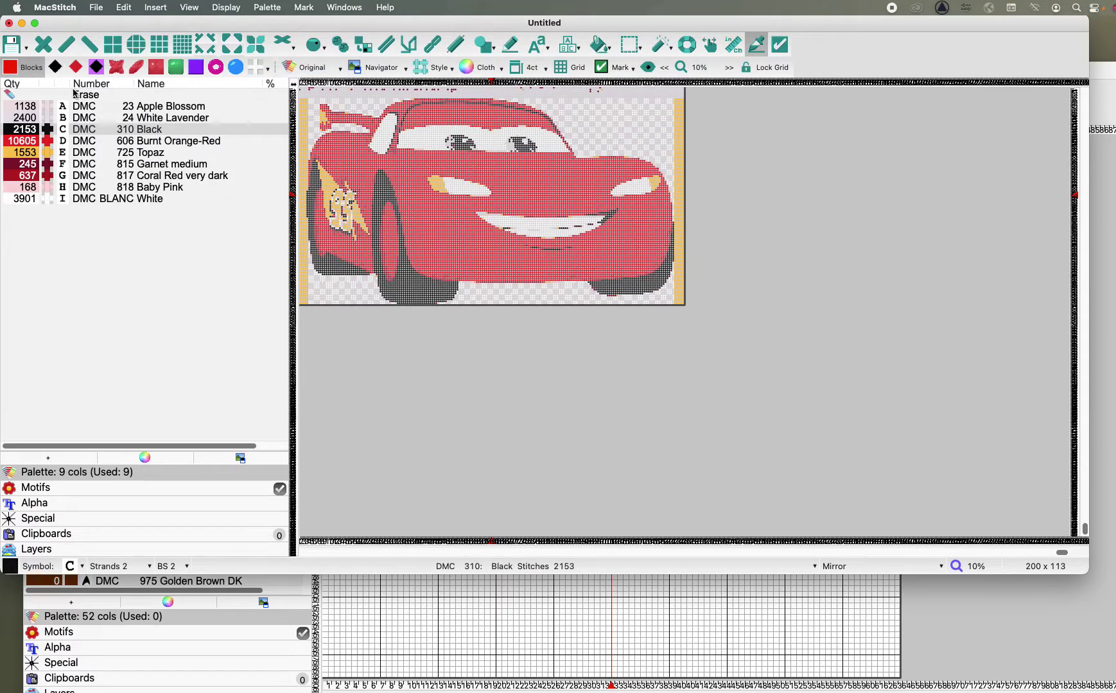
{"action": "left_click", "coordinate": [31, 70]}
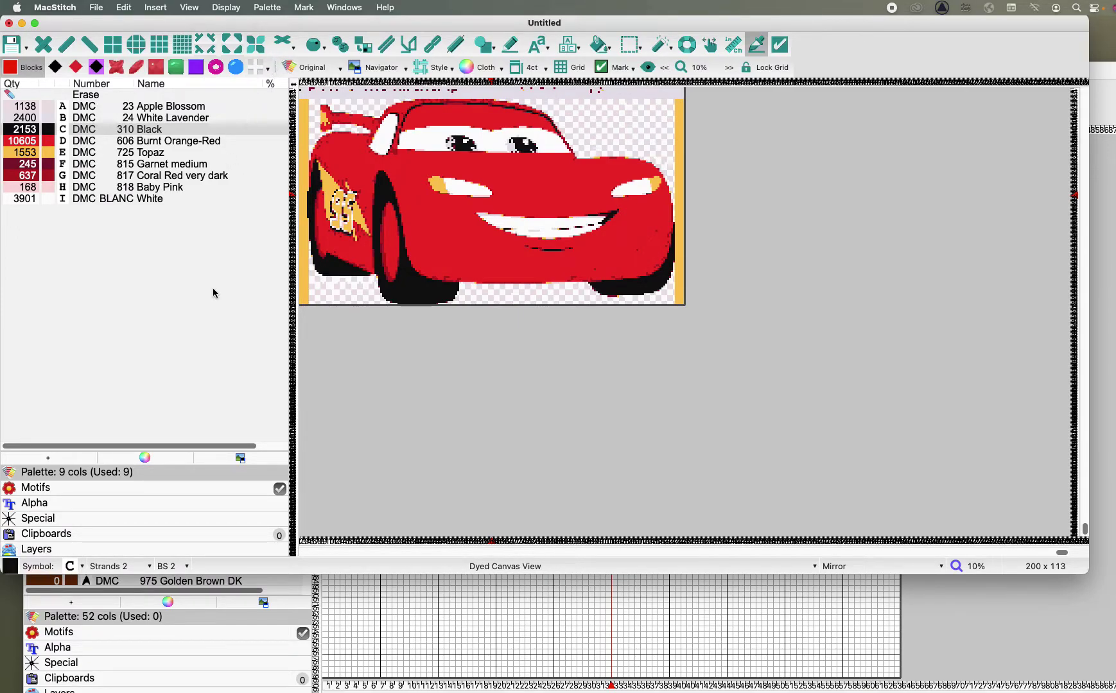
- Select 310 Black, show the chart as stitches with grid lines and zoom in
{"action": "key", "text": "Up"}
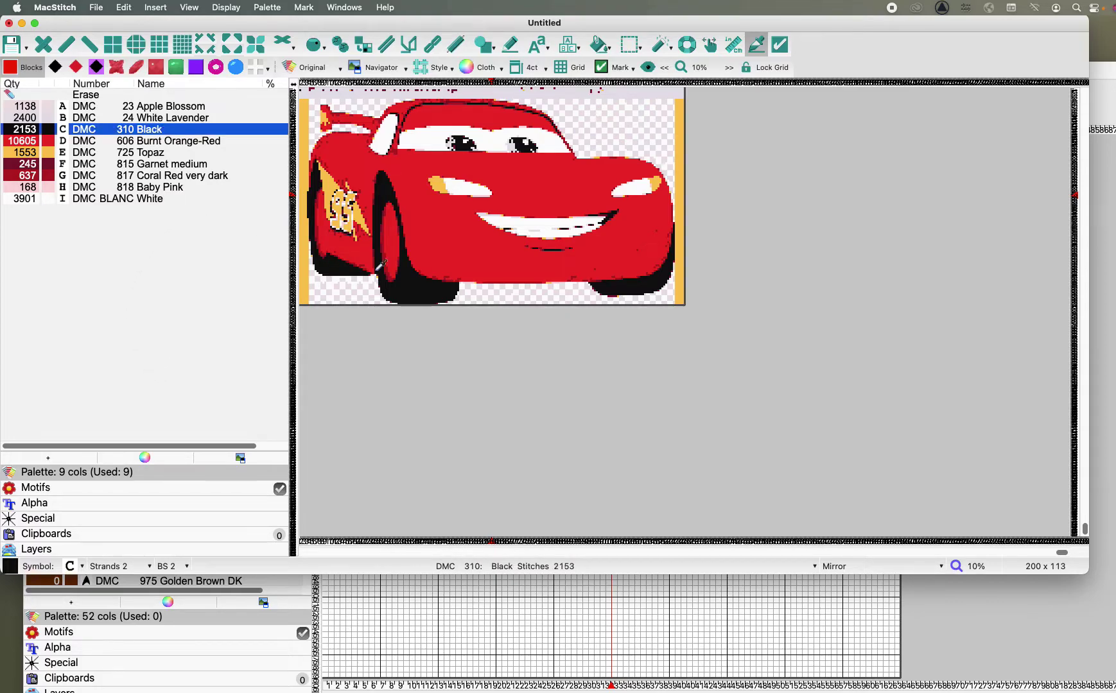
{"action": "key", "text": "super+equal"}
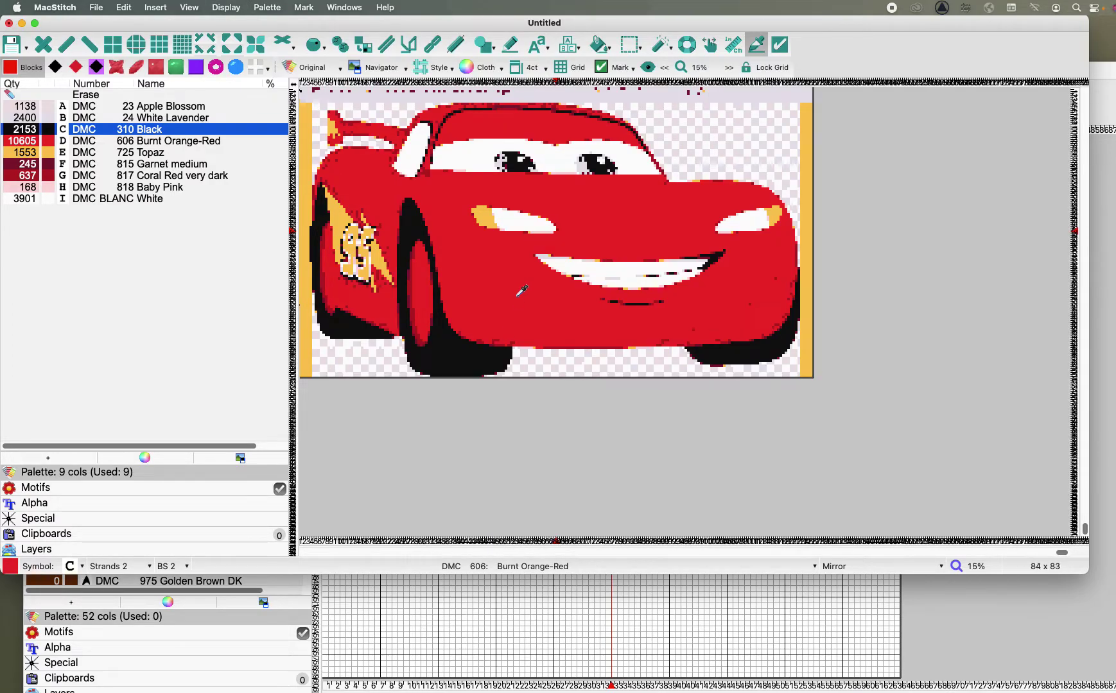
{"action": "left_click", "coordinate": [526, 295]}
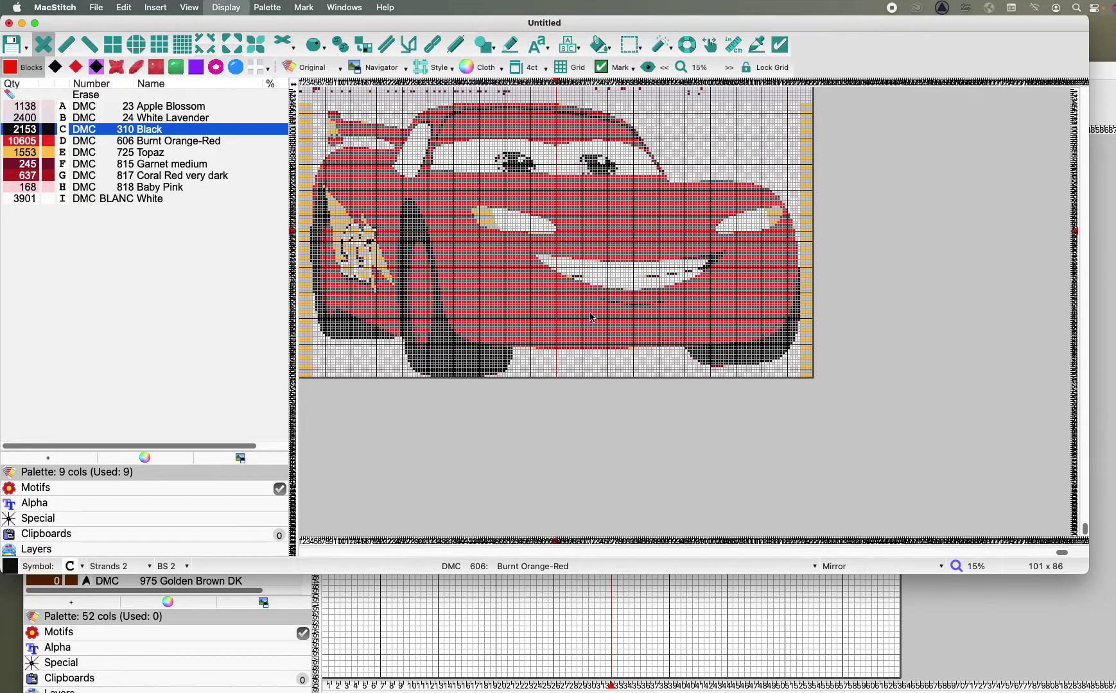
{"action": "key", "text": "super+equal"}
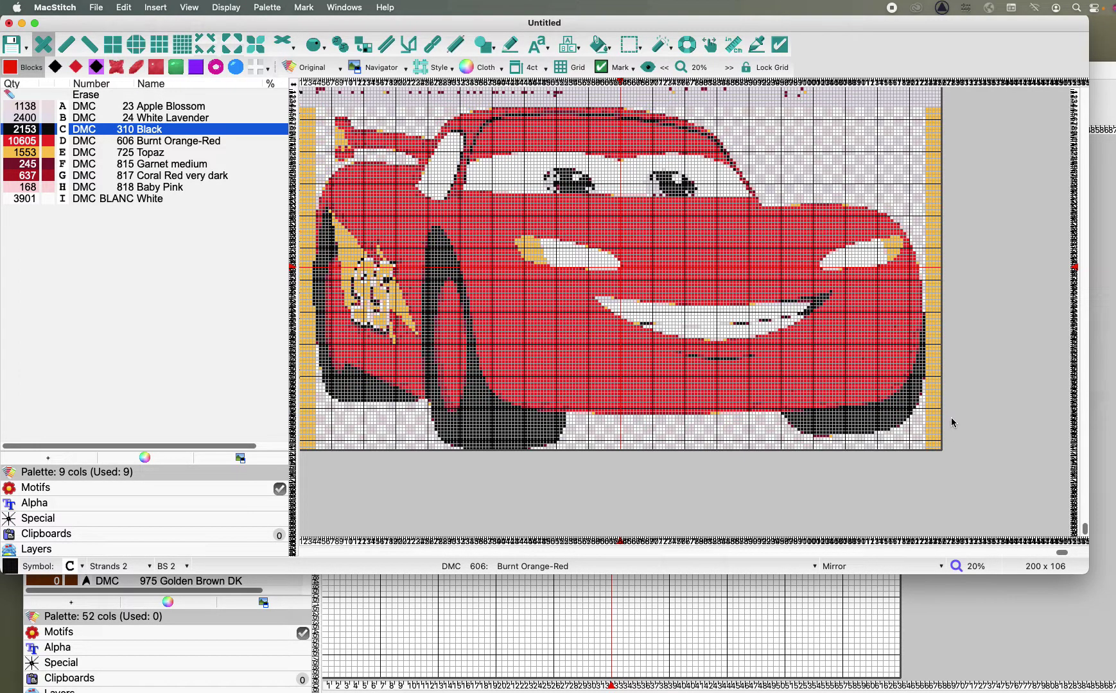
- Zoom in and pen 310 Black along the bottom and edge of the front right tyre
{"action": "key", "text": "super+equal"}
{"action": "key", "text": "super+equal"}
{"action": "key", "text": "super+equal"}
{"action": "key", "text": "super+equal"}
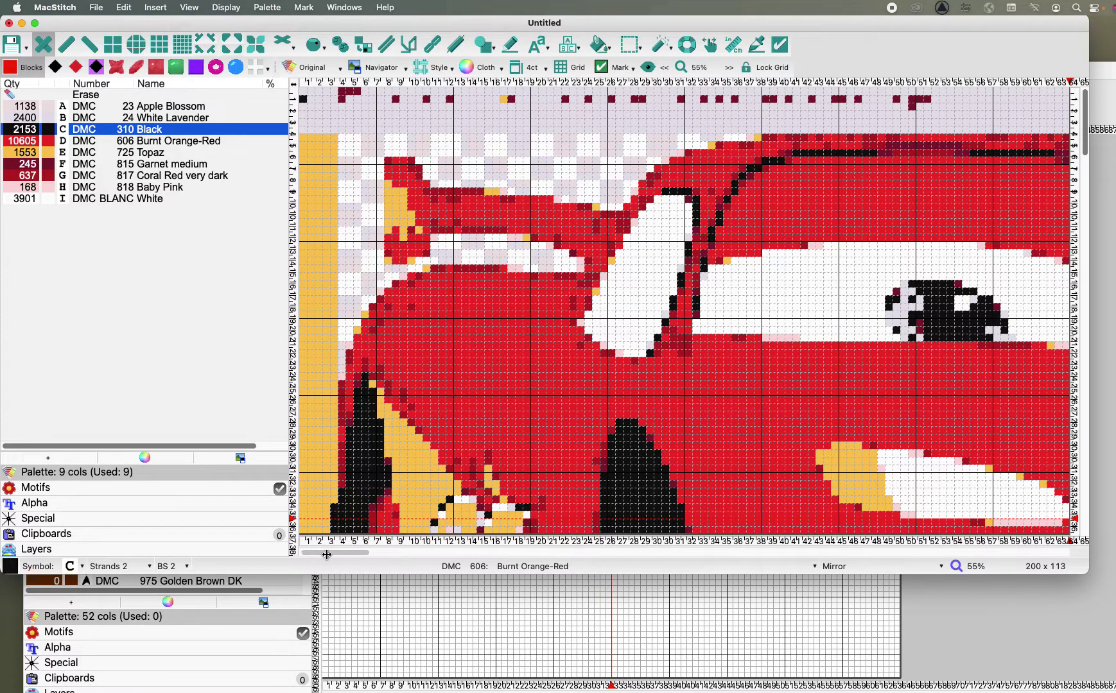
{"action": "left_click_drag", "start_coordinate": [335, 554], "coordinate": [824, 554]}
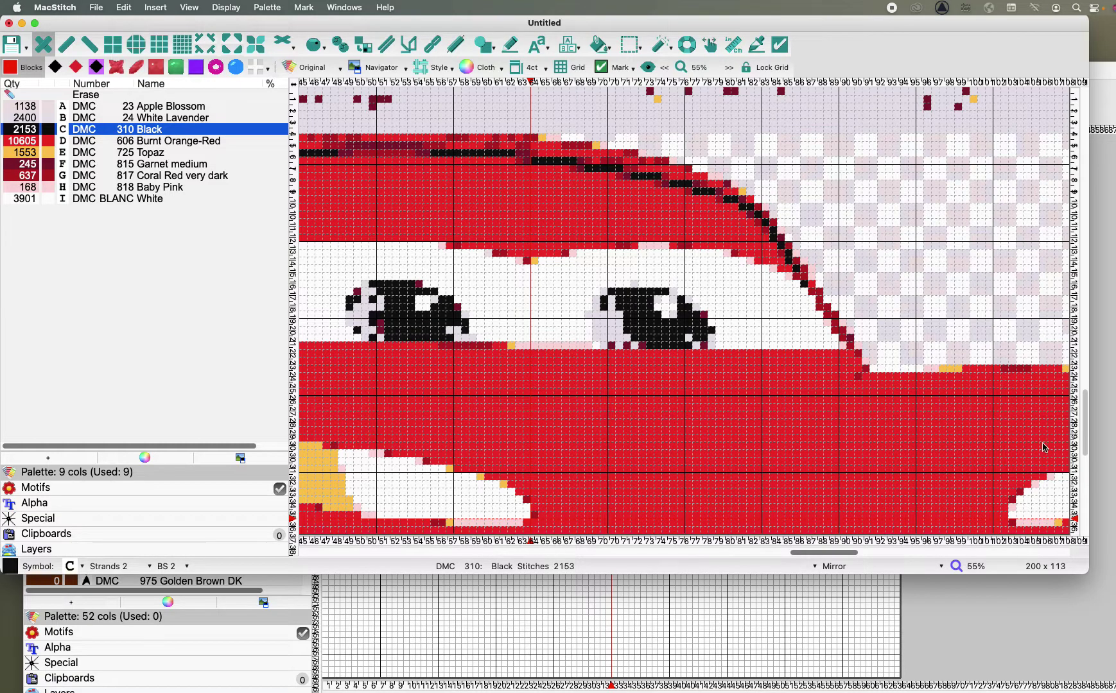
{"action": "scroll", "coordinate": [1042, 449], "scroll_direction": "down", "scroll_amount": 10}
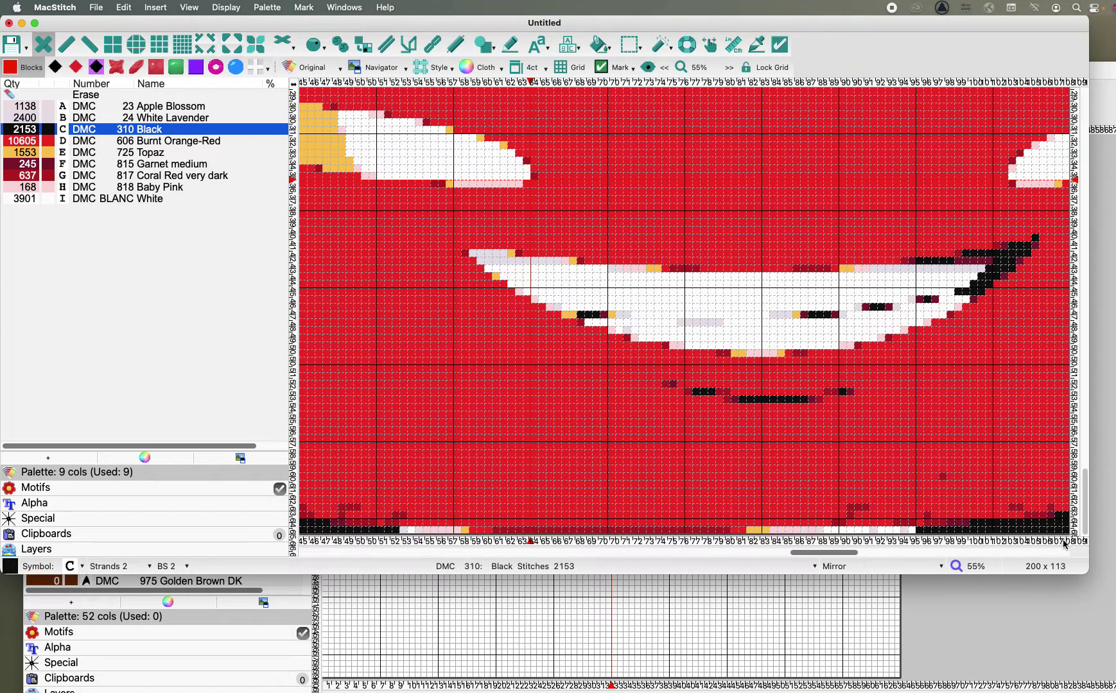
{"action": "scroll", "coordinate": [1065, 544], "scroll_direction": "down", "scroll_amount": 5}
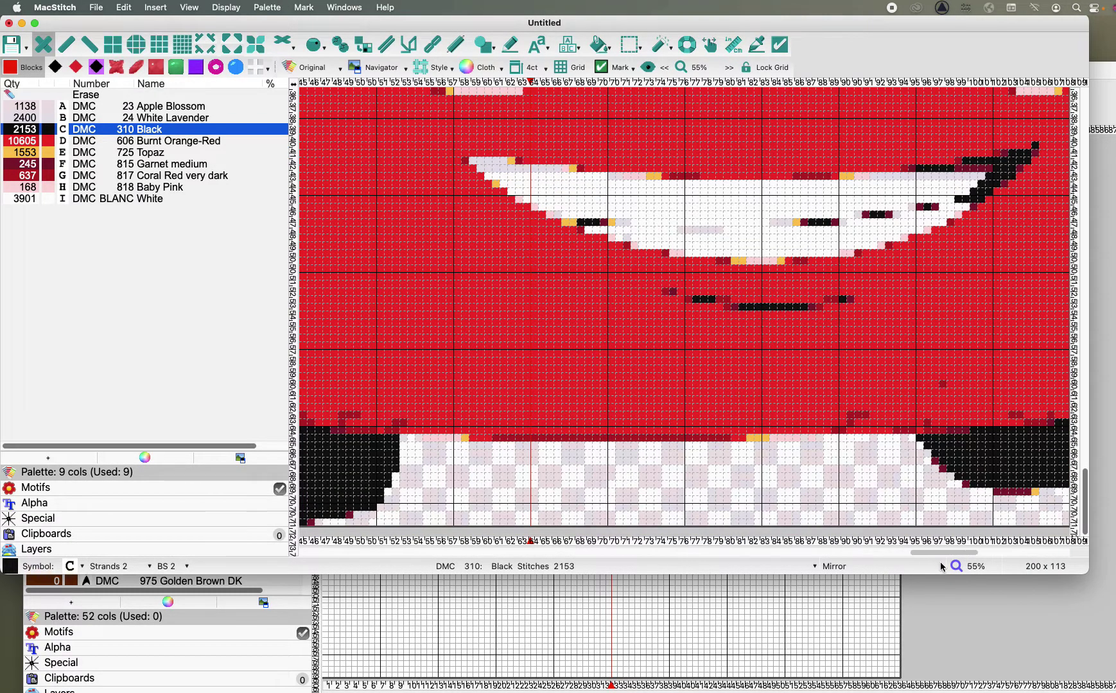
{"action": "left_click_drag", "start_coordinate": [948, 554], "coordinate": [981, 554]}
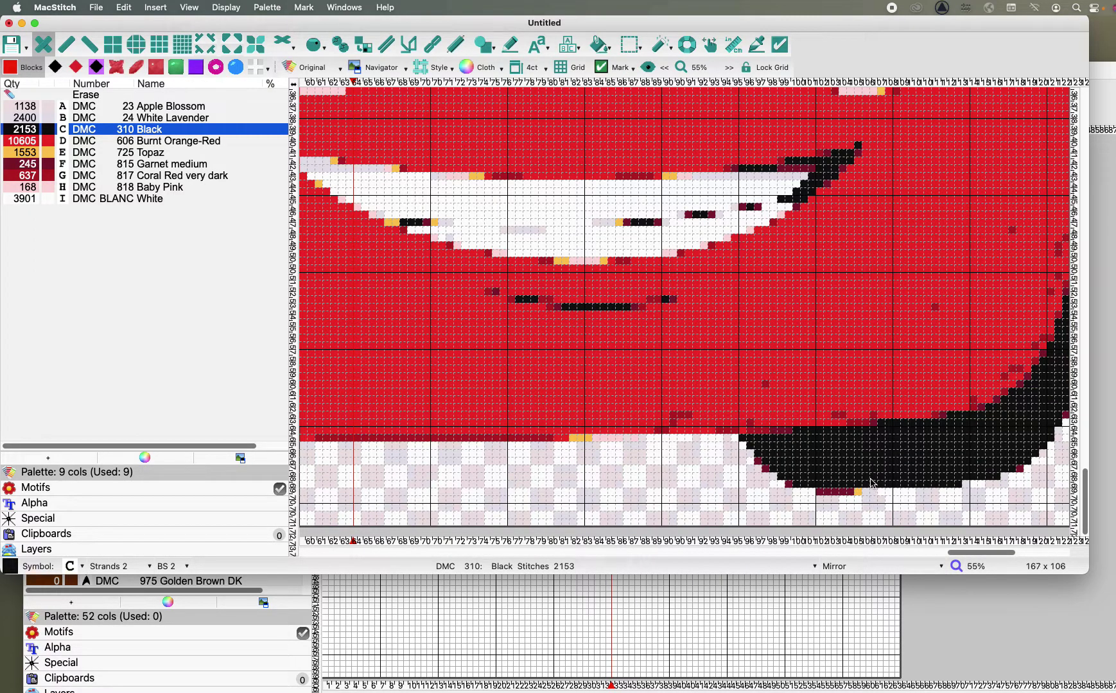
{"action": "left_click_drag", "start_coordinate": [823, 494], "coordinate": [941, 493]}
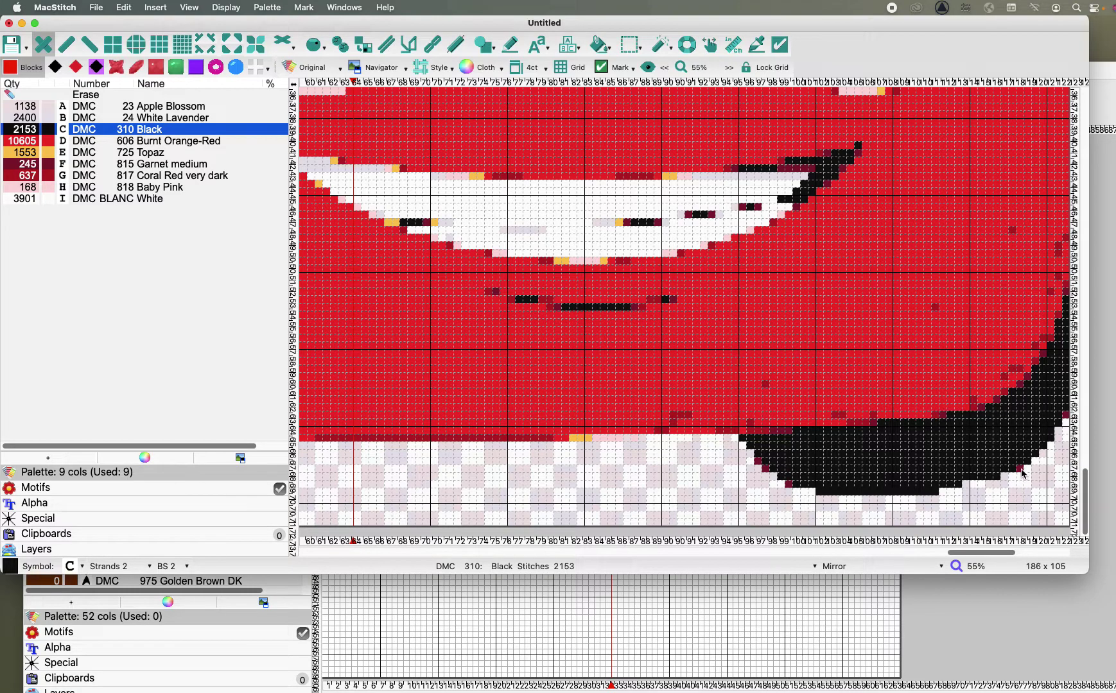
{"action": "left_click", "coordinate": [762, 464]}
{"action": "left_click", "coordinate": [788, 489]}
{"action": "left_click", "coordinate": [806, 495]}
{"action": "left_click", "coordinate": [837, 489]}
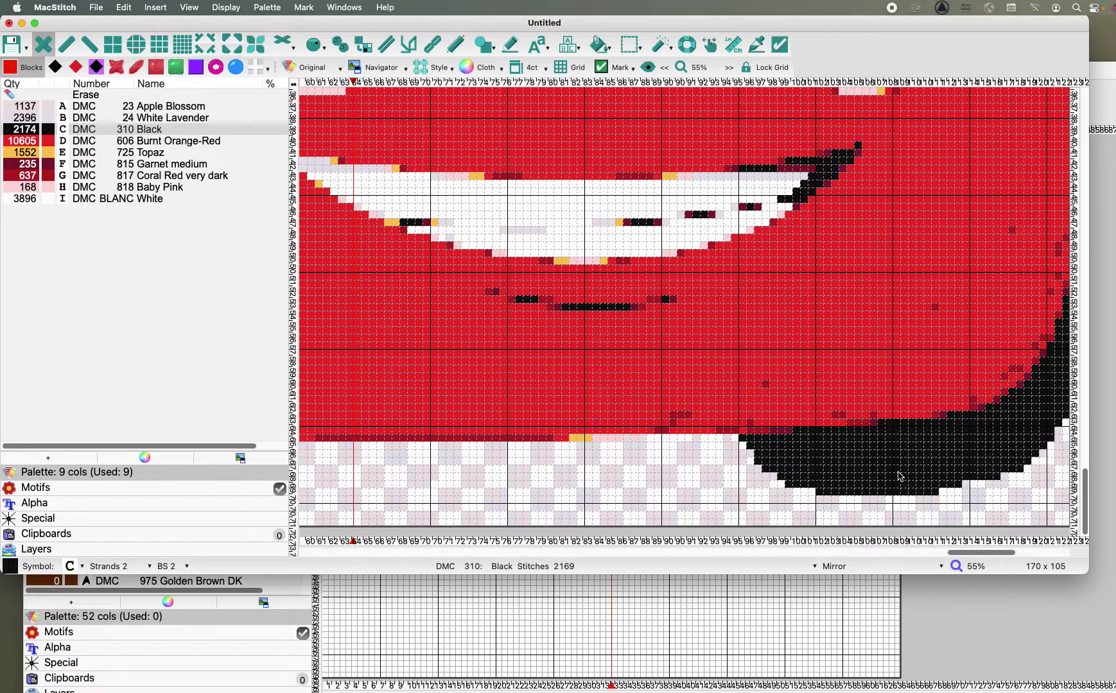
{"action": "scroll", "coordinate": [899, 476], "scroll_direction": "down", "scroll_amount": 1}
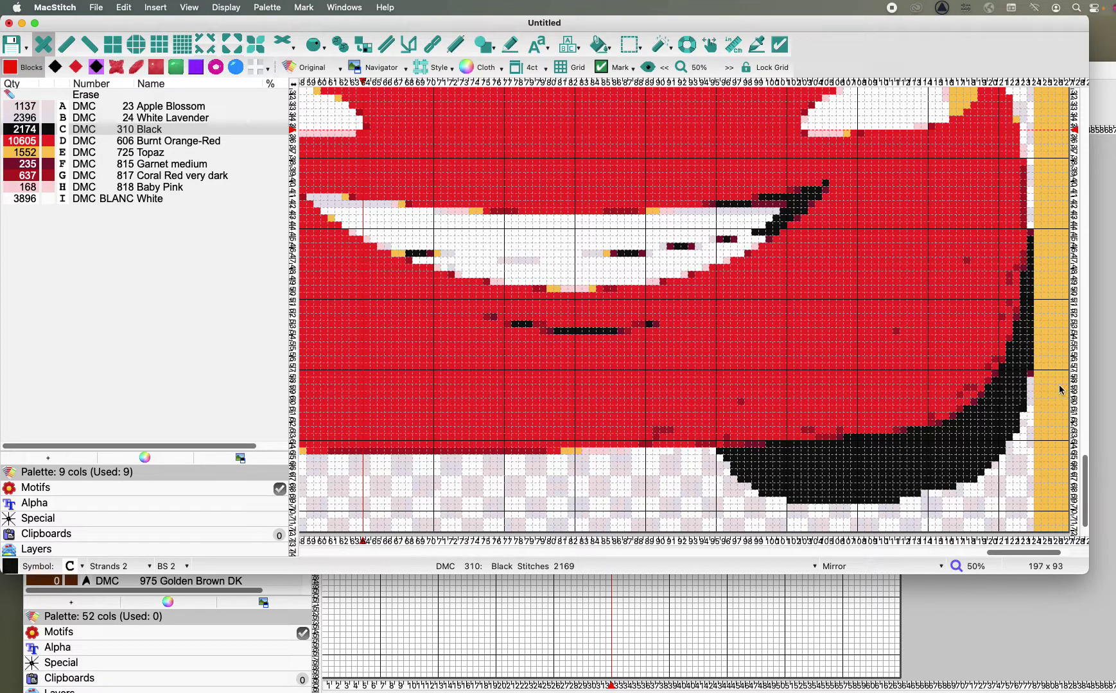
- Blacken remaining garnet and pale stitches around the tyre, then zoom back out
{"action": "left_click", "coordinate": [1031, 376]}
{"action": "left_click", "coordinate": [903, 498]}
{"action": "left_click", "coordinate": [984, 493]}
{"action": "left_click", "coordinate": [1016, 396]}
{"action": "left_click", "coordinate": [1017, 343]}
{"action": "key", "text": "cmd+minus"}
{"action": "key", "text": "cmd+minus"}
{"action": "key", "text": "cmd+minus"}
{"action": "key", "text": "cmd+minus"}
{"action": "key", "text": "cmd+minus"}
{"action": "key", "text": "super+minus"}
{"action": "key", "text": "super+minus"}
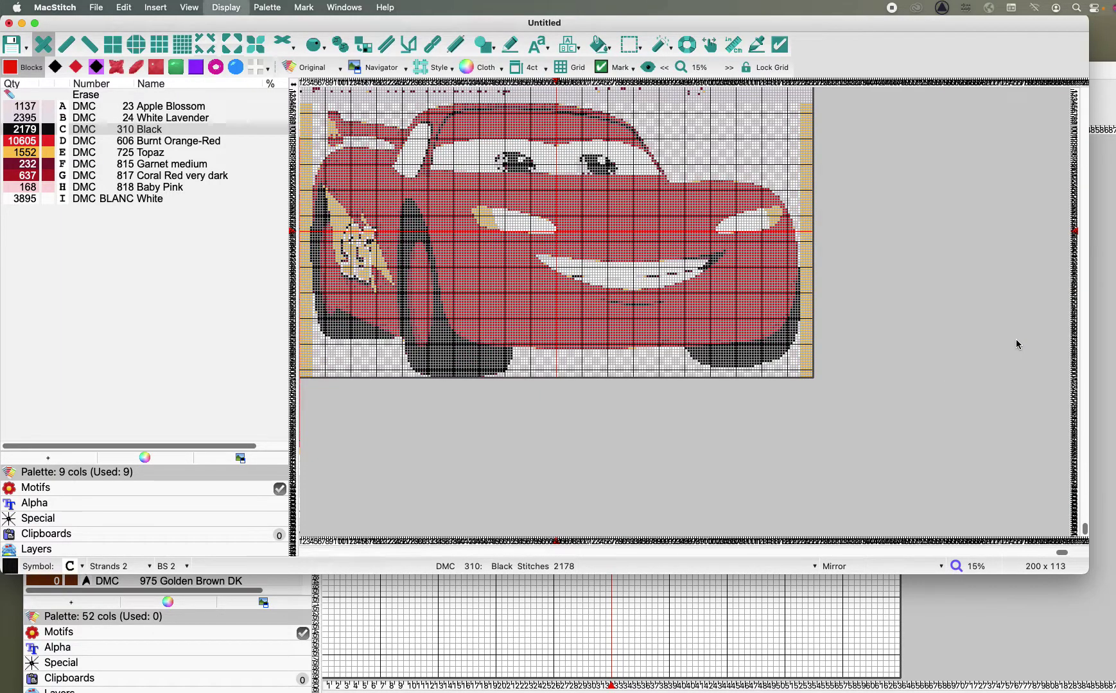
{"action": "key", "text": "super+minus"}
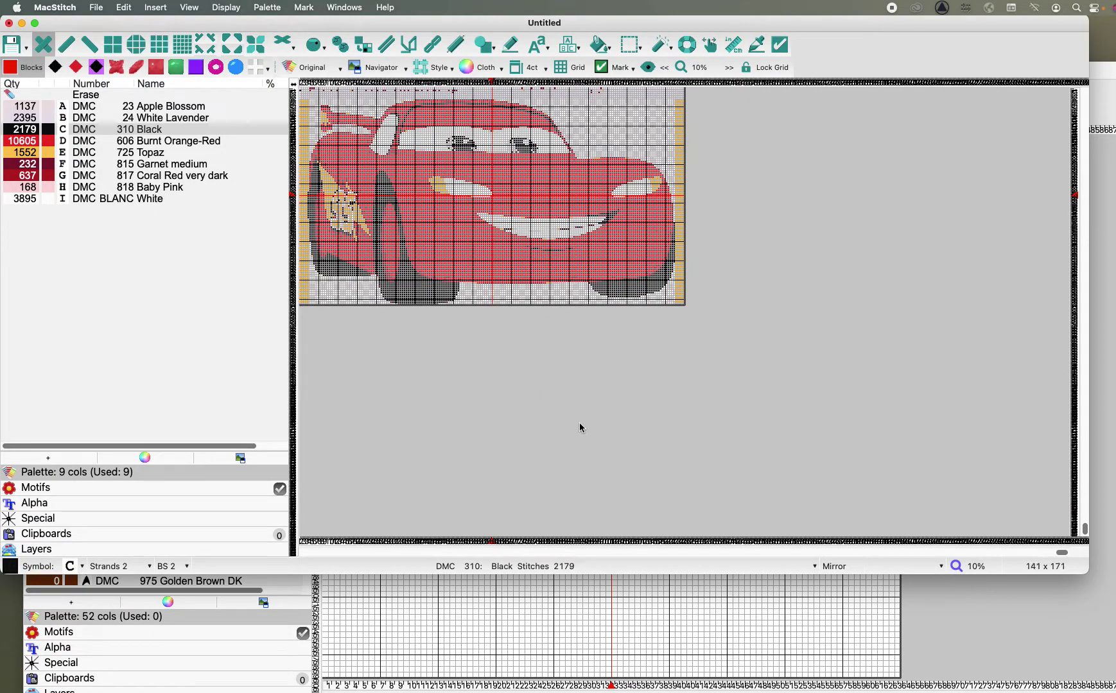